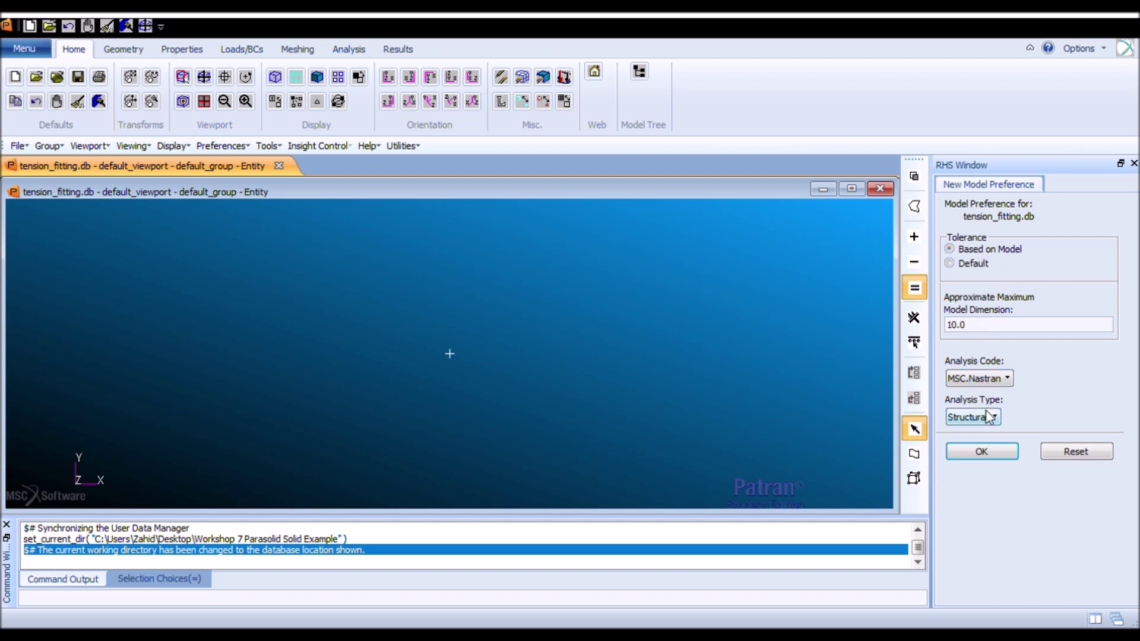
Accept the new model preferences with MSC.Nastran as structural analysis code and set up creating a surface by the XYZ method.
left_click(999, 452)
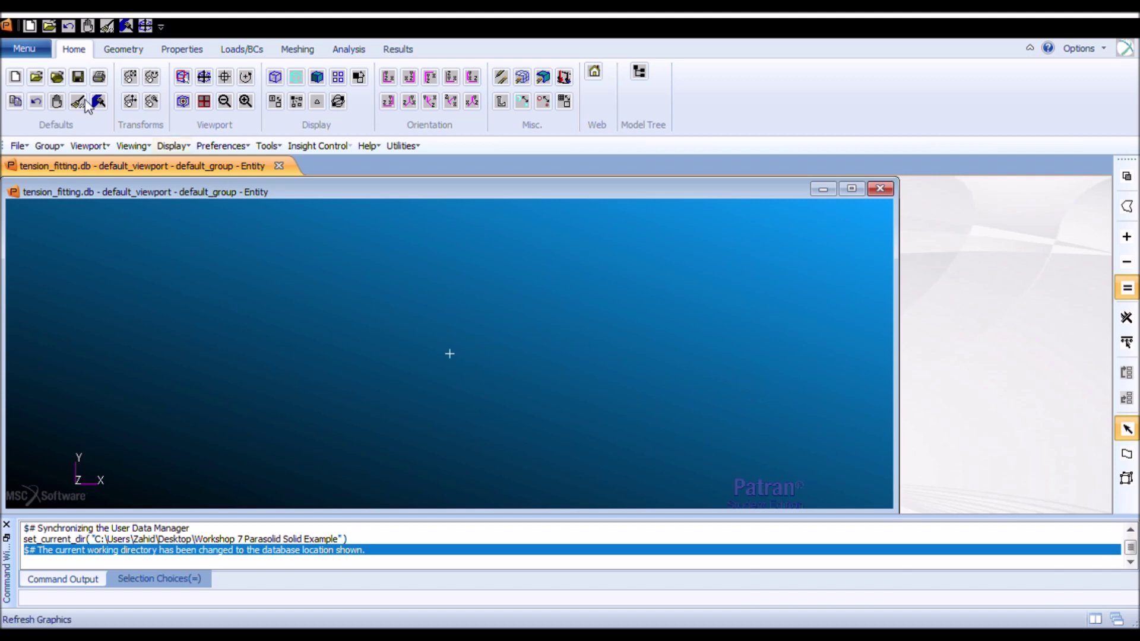
left_click(126, 50)
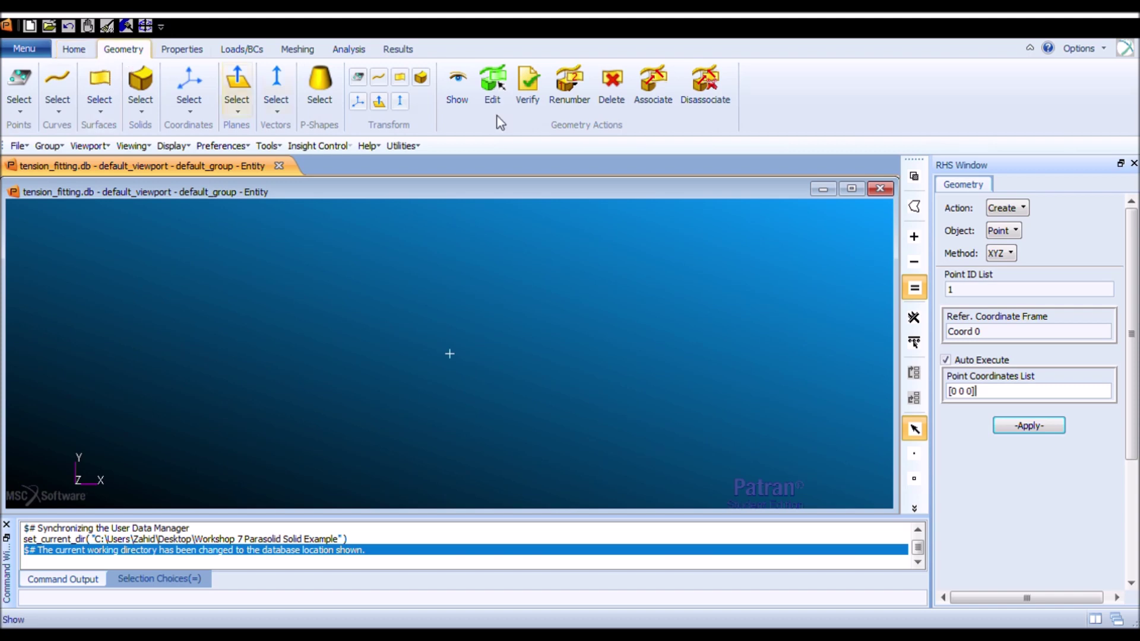
left_click(1017, 231)
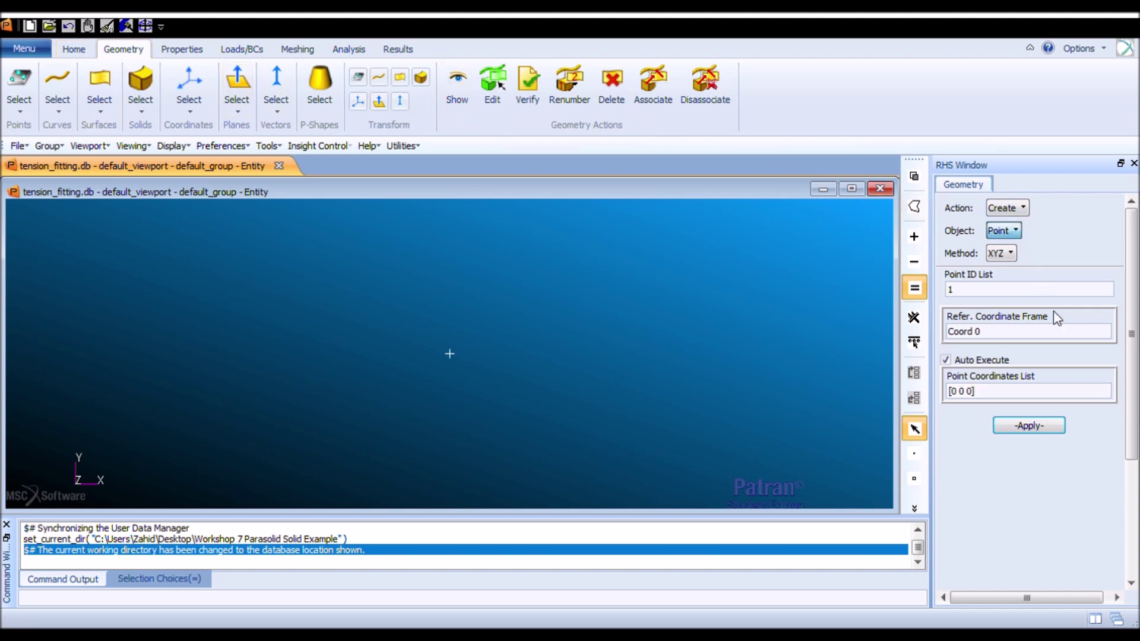
left_click(1054, 304)
left_click(1005, 258)
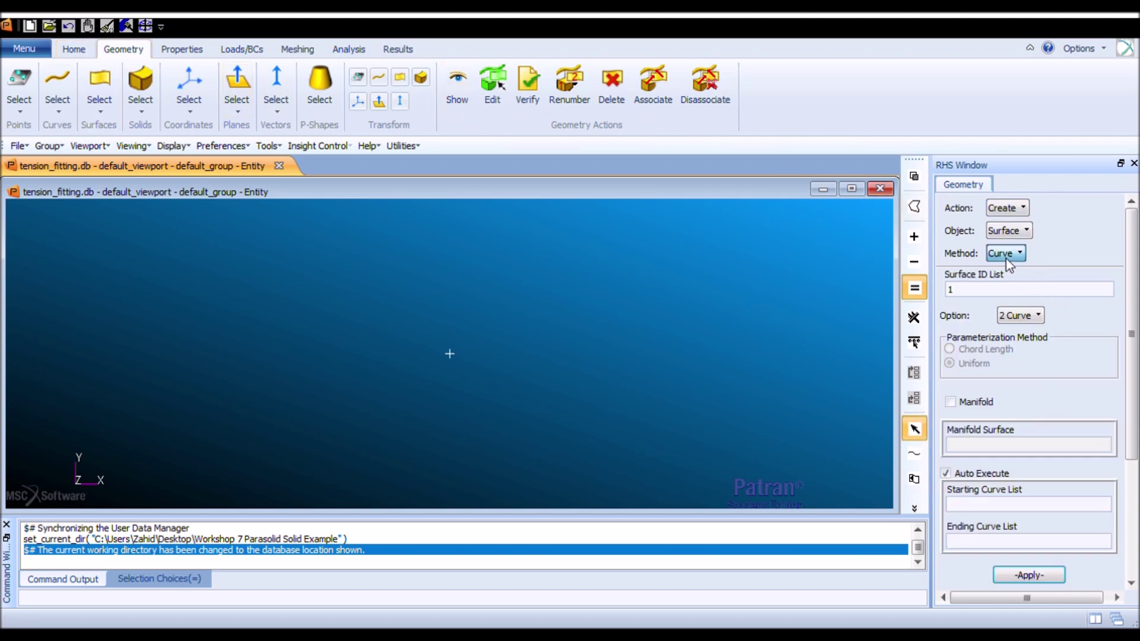
left_click(1061, 471)
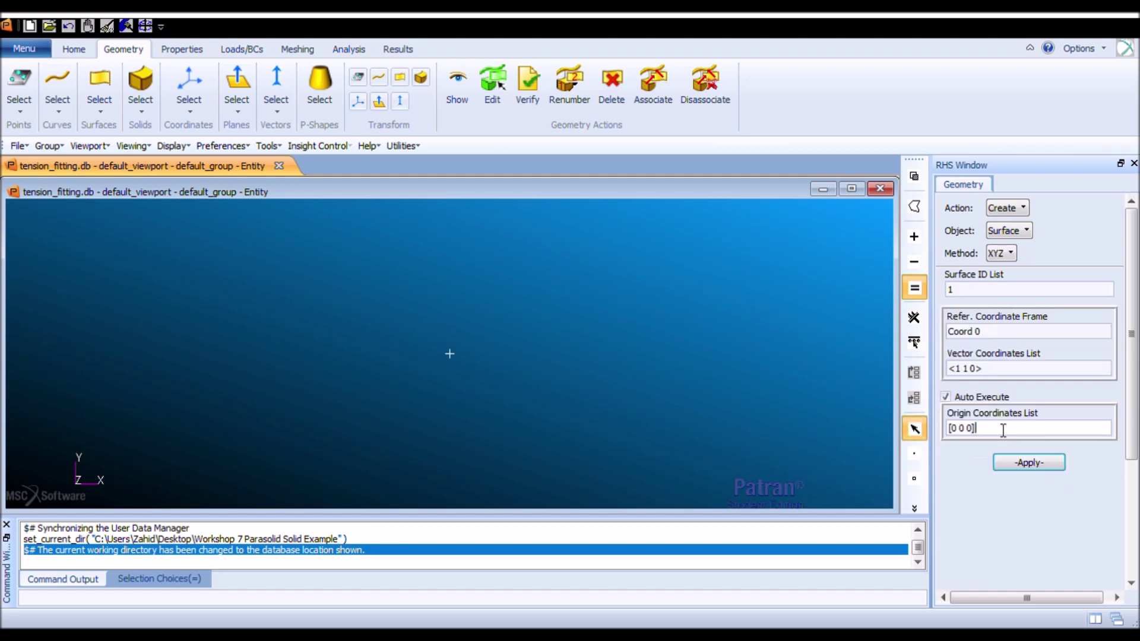
Create a surface with vector <5 2 0> at origin [0 0 0], with Auto Execute off, and enlarge the display of its points.
left_click(978, 397)
left_click(967, 372)
key("BackSpace")
type("5")
key("BackSpace")
type("2")
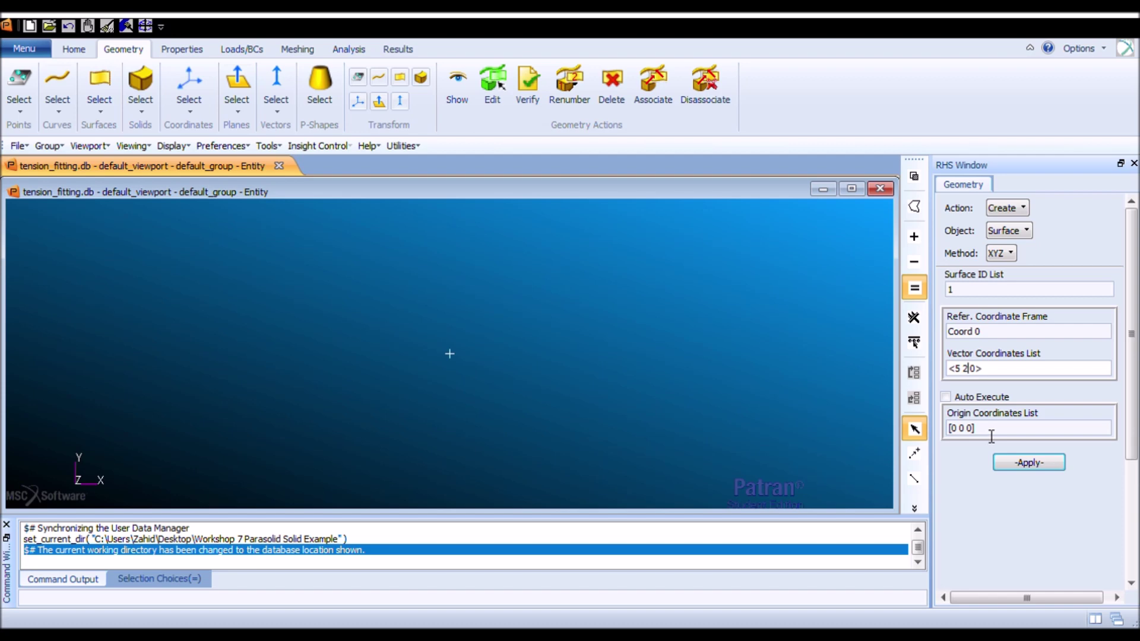
left_click(1038, 462)
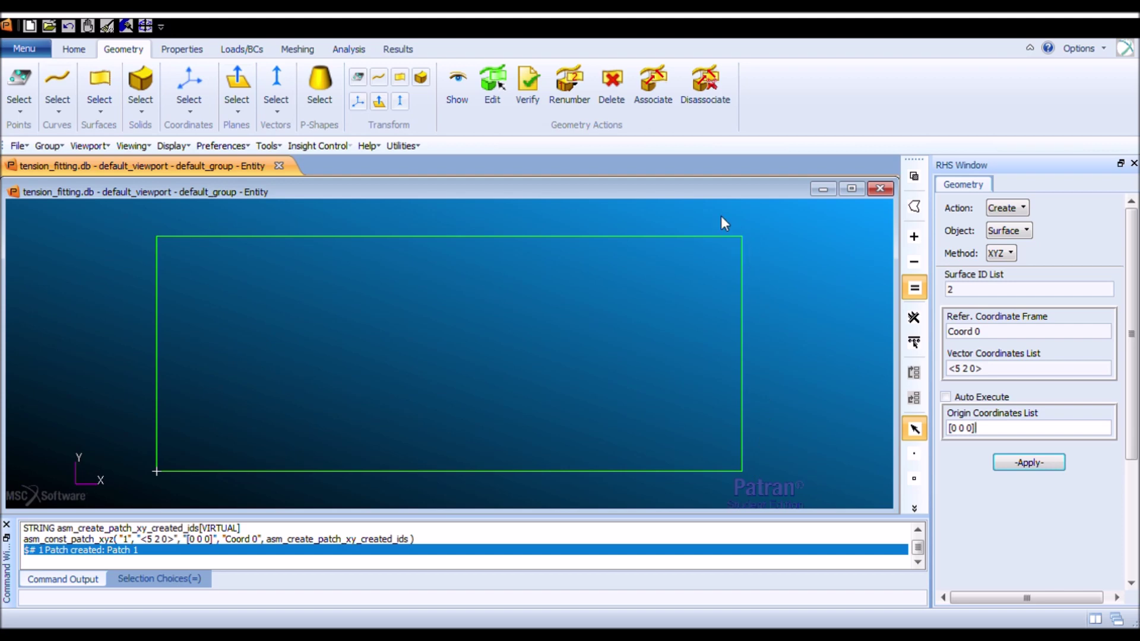
left_click(66, 50)
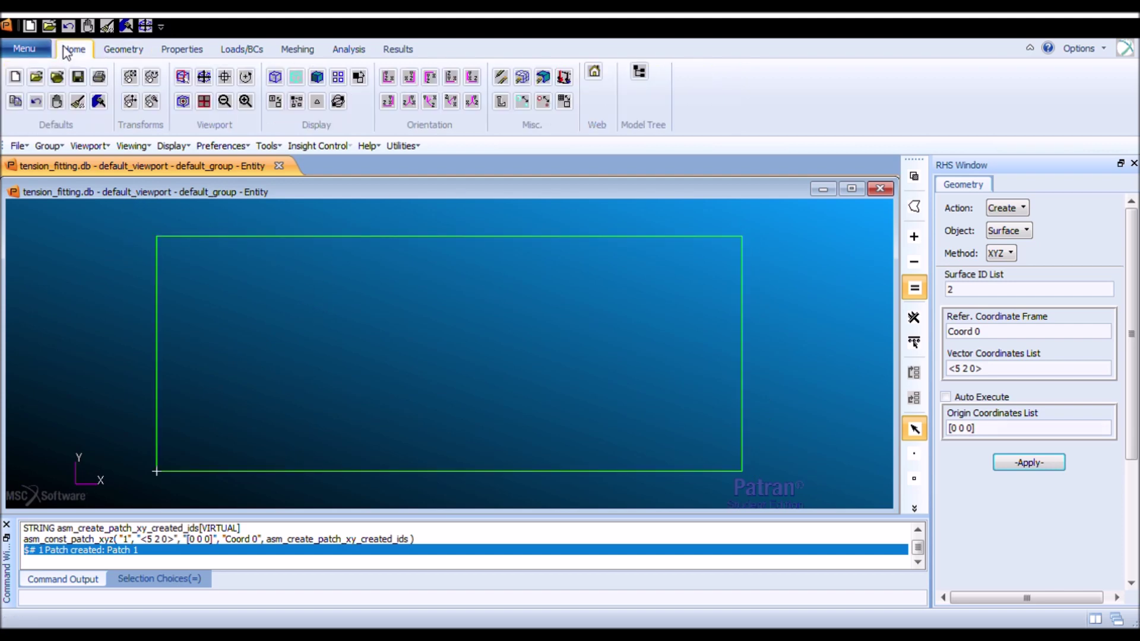
left_click(522, 102)
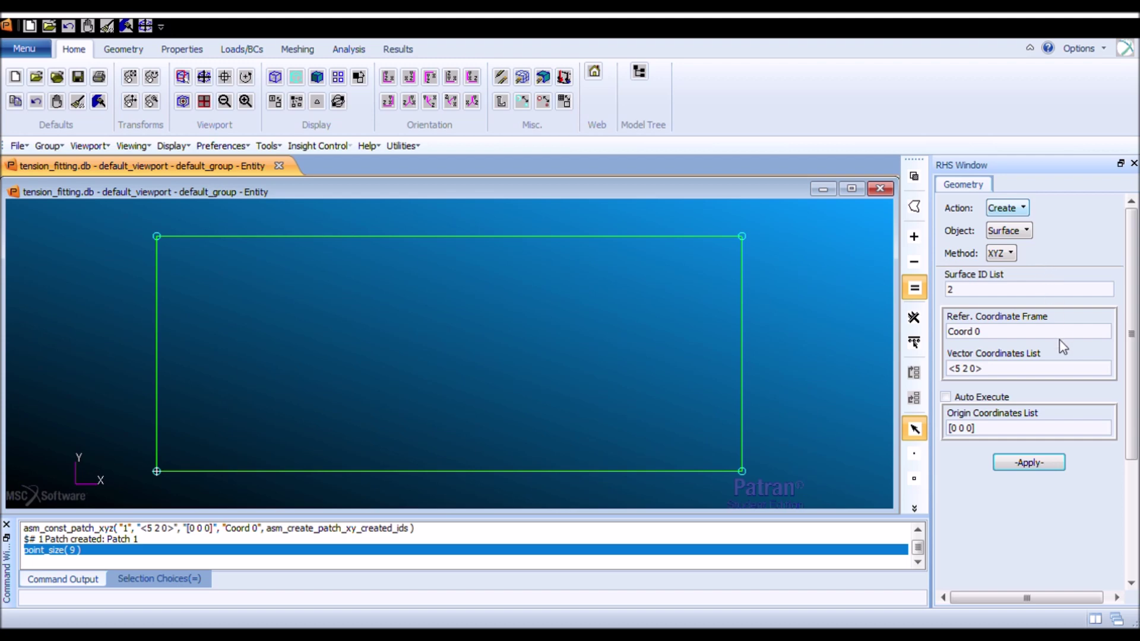
Translate a copy of the surface's upper-left corner point by <0.5 0 0> along the upper edge.
left_click(1059, 313)
left_click(1006, 212)
left_click(1034, 301)
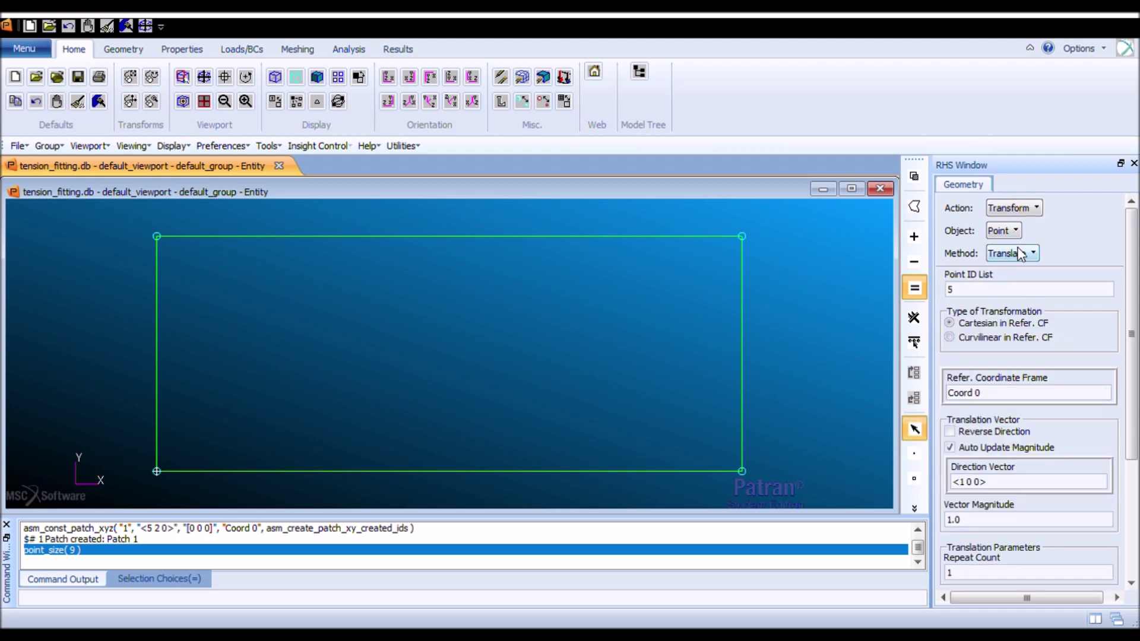
left_click_drag(1131, 332, 1133, 426)
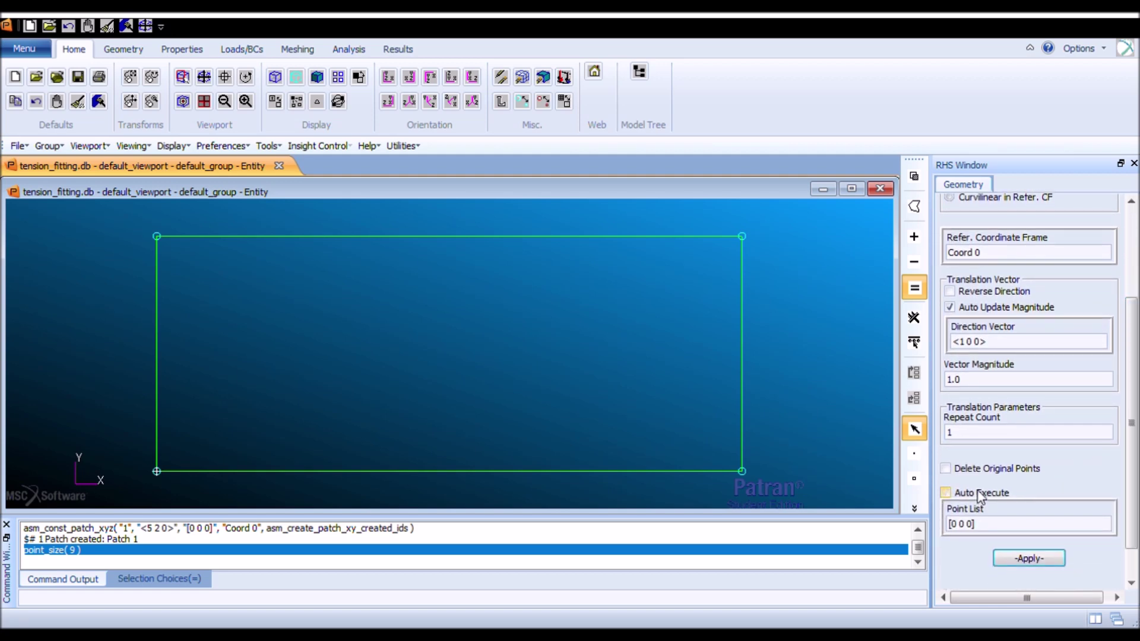
left_click(976, 343)
key("BackSpace")
type("0.5")
left_click_drag(998, 522, 923, 522)
key("Delete")
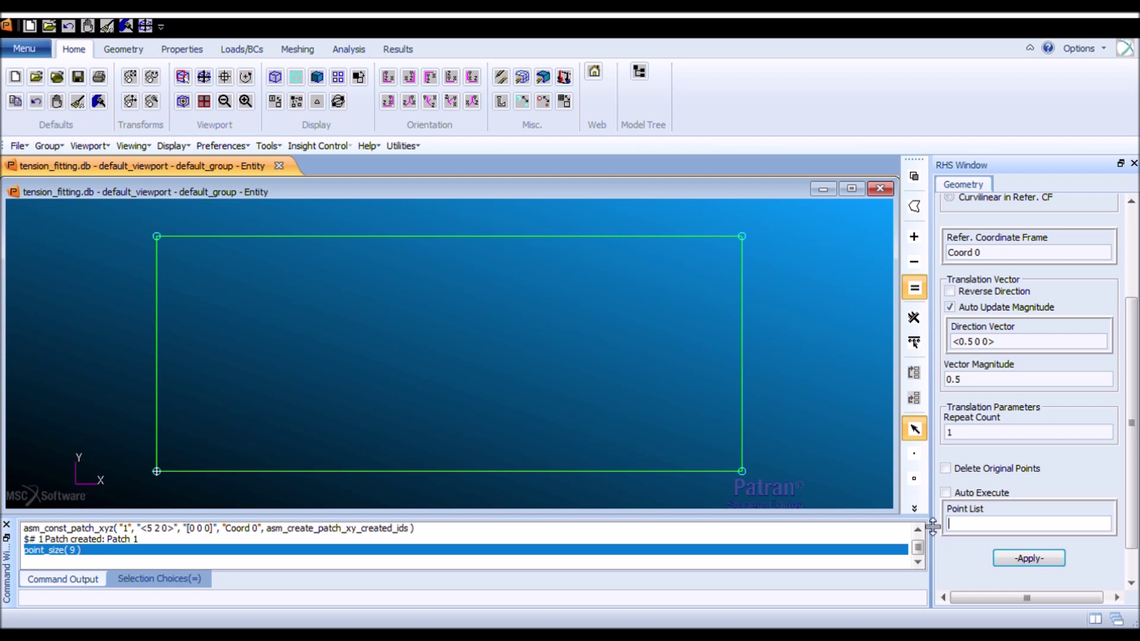
left_click(157, 236)
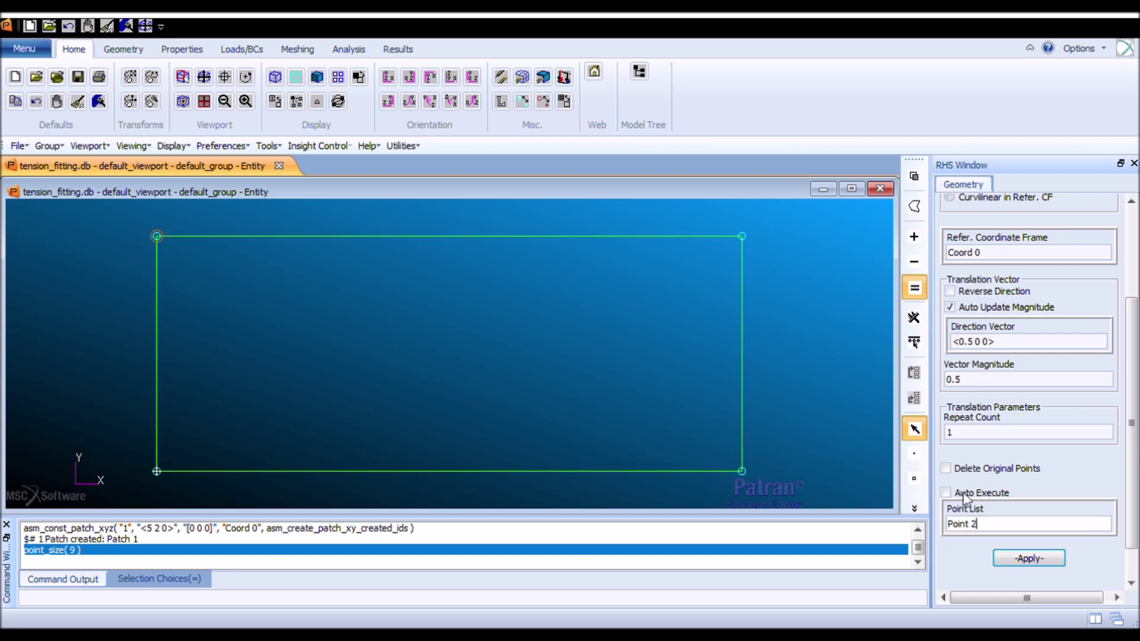
left_click(1036, 561)
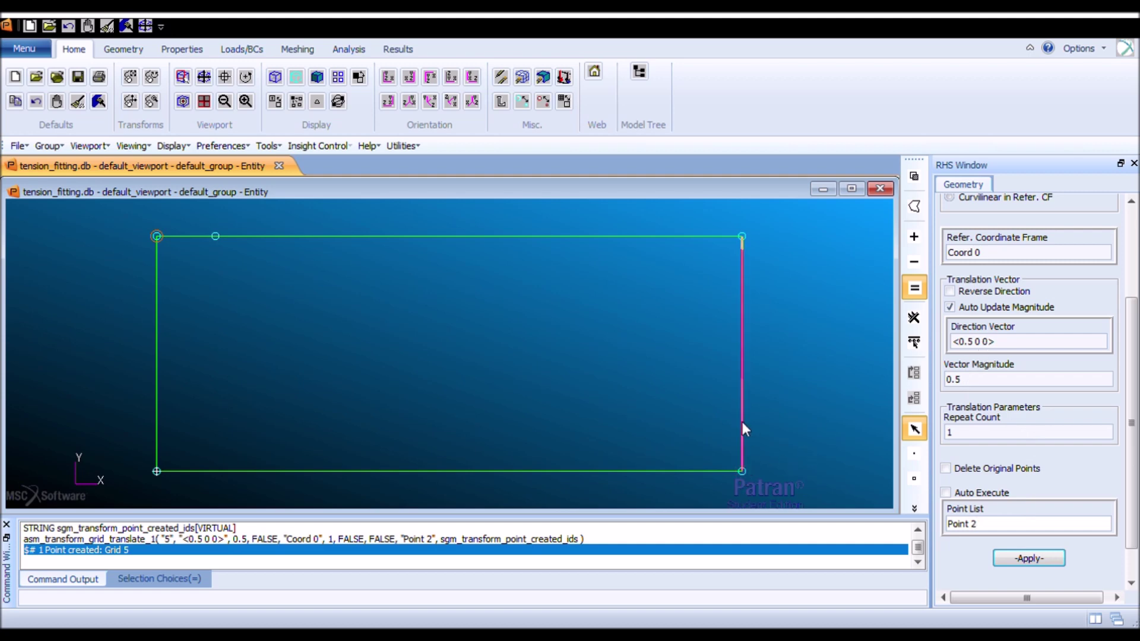
Translate a copy of the surface's lower-right corner point by <0 0.5 0> up the right edge.
left_click(980, 343)
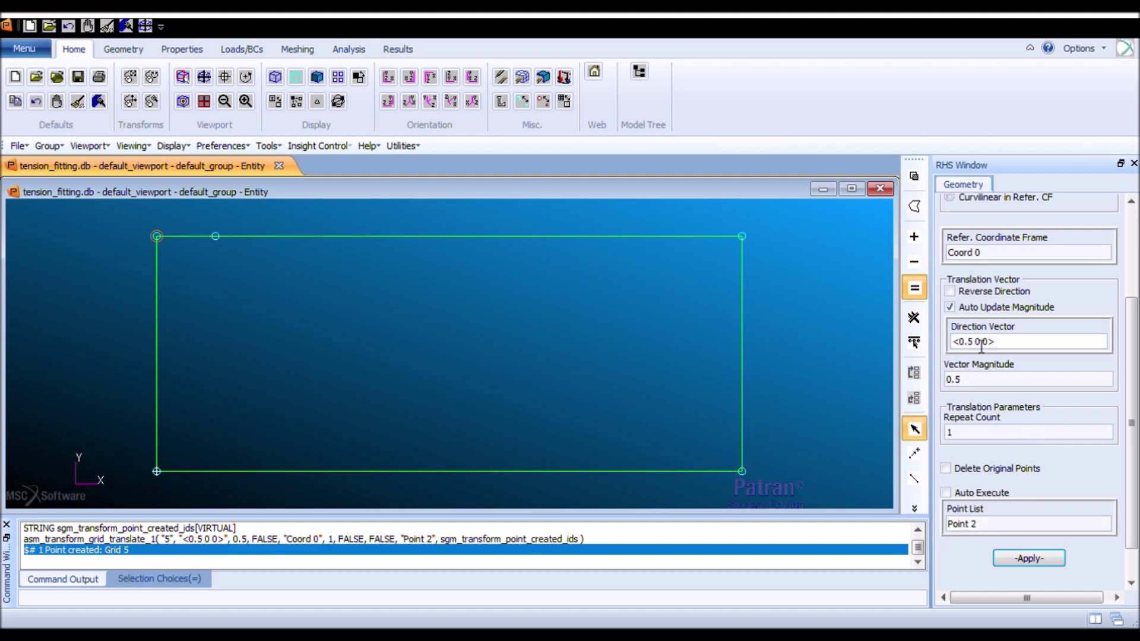
key("BackSpace")
key("BackSpace")
key("Right")
key("Right")
left_click(1003, 524)
key("Delete")
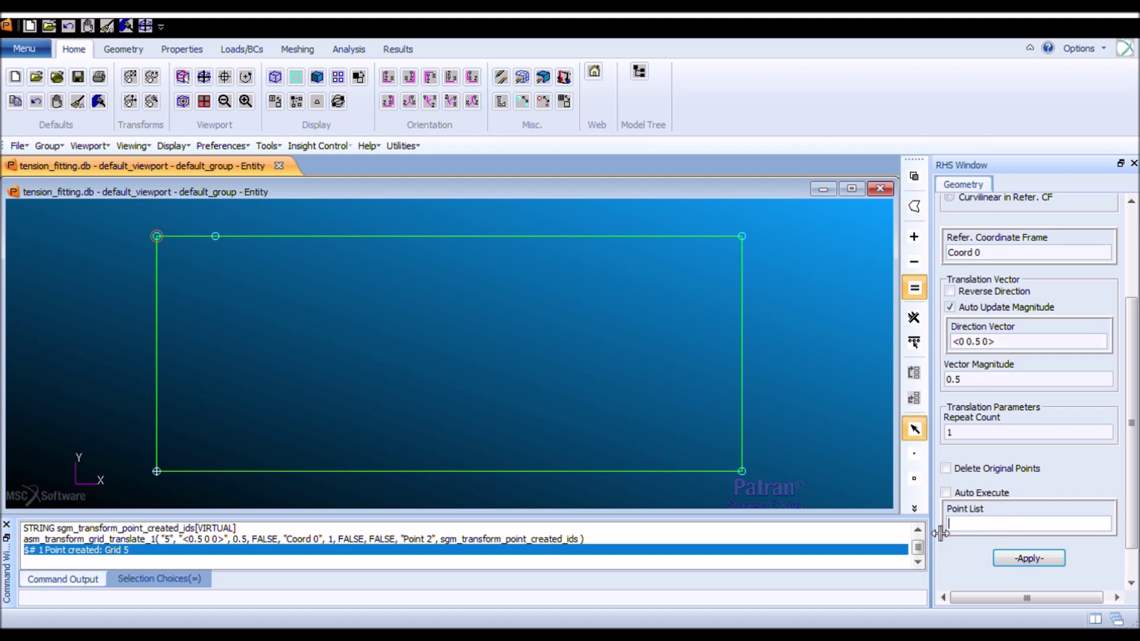
left_click(741, 471)
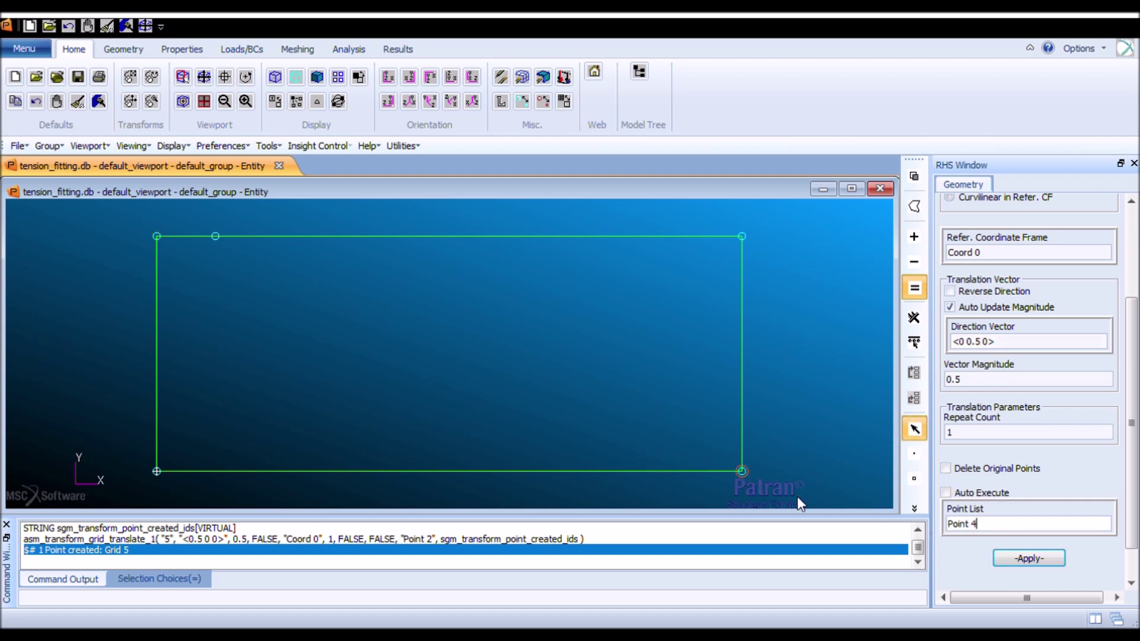
left_click(1045, 558)
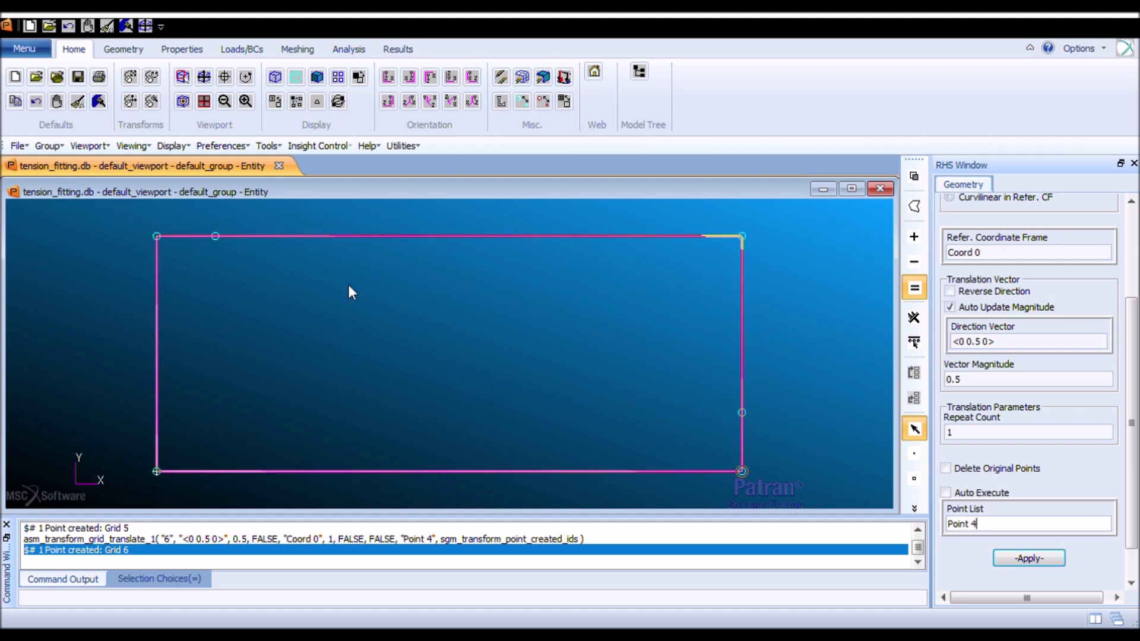
Create a 2 Point curve from Point 5 on the upper edge to Point 6 on the right edge, with Auto Execute off.
left_click_drag(1131, 393, 1135, 287)
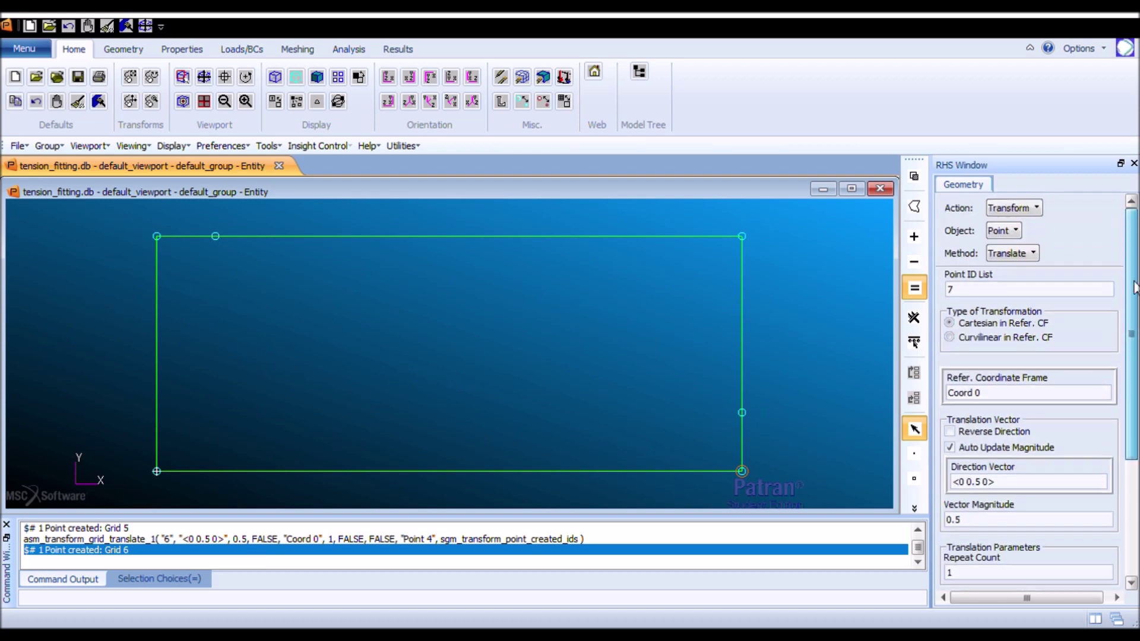
left_click(1005, 212)
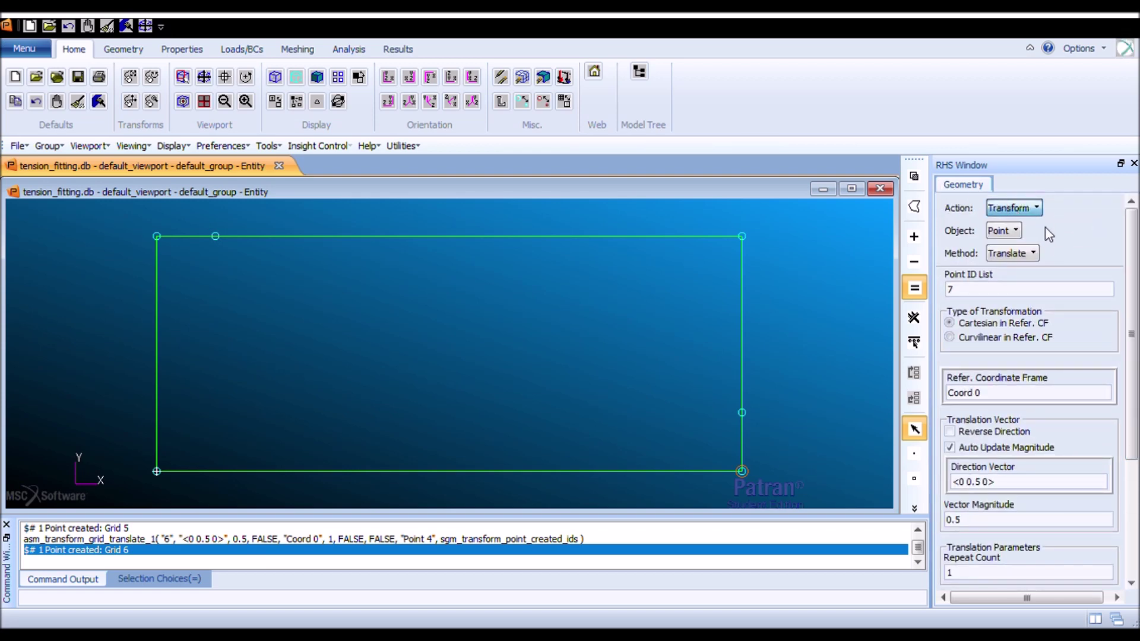
left_click(1044, 226)
left_click(1023, 231)
left_click(1051, 287)
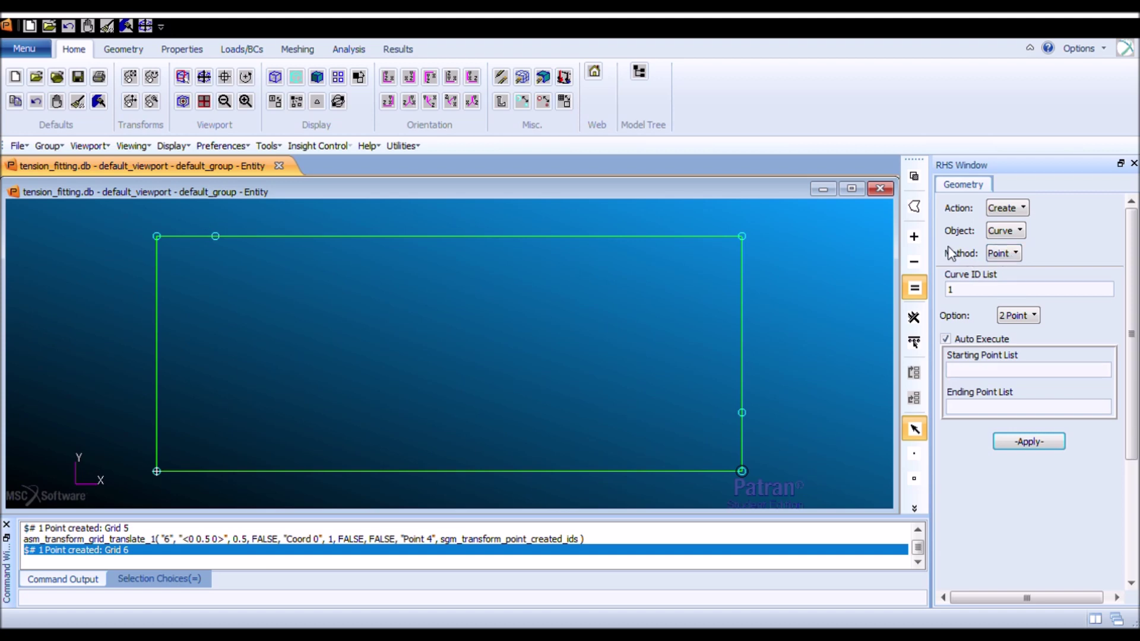
left_click(967, 343)
left_click(985, 372)
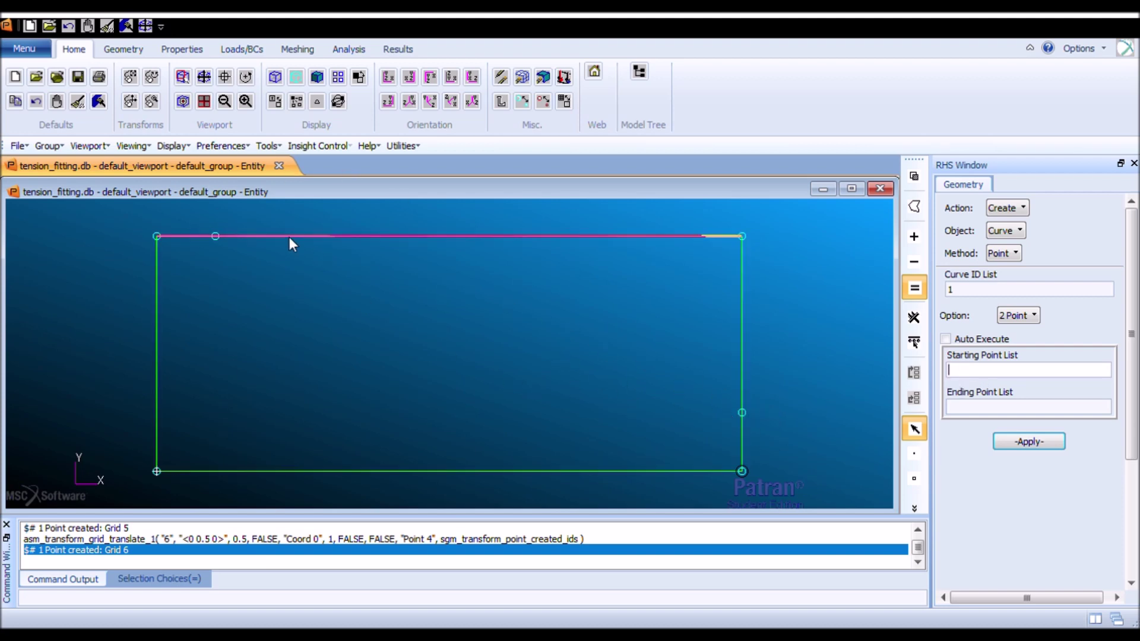
left_click(213, 234)
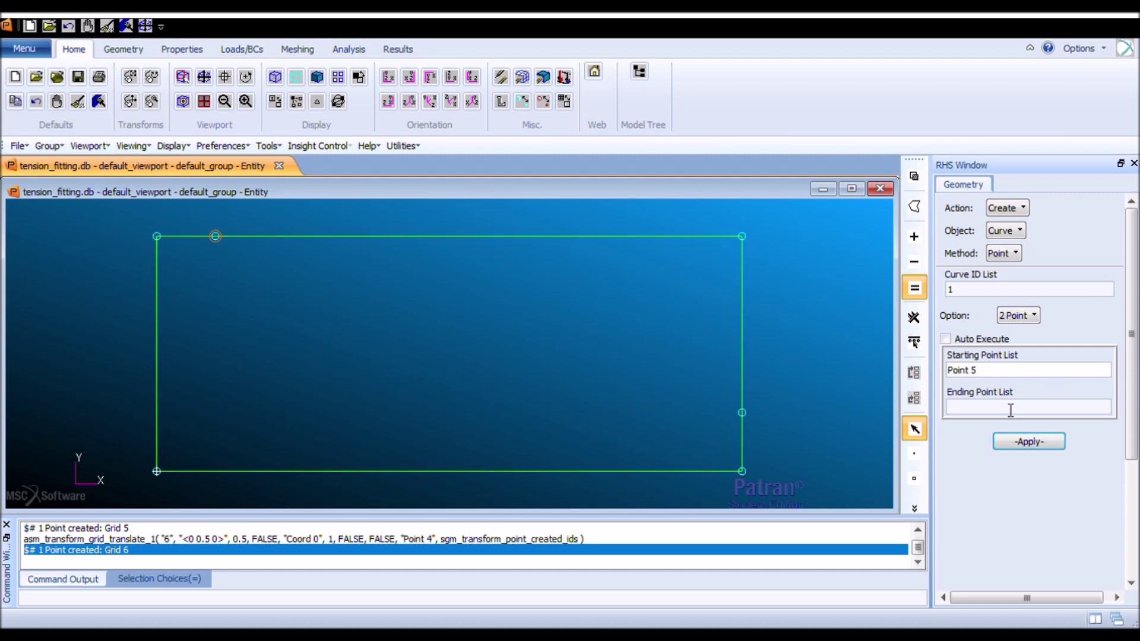
left_click(743, 412)
left_click(1047, 449)
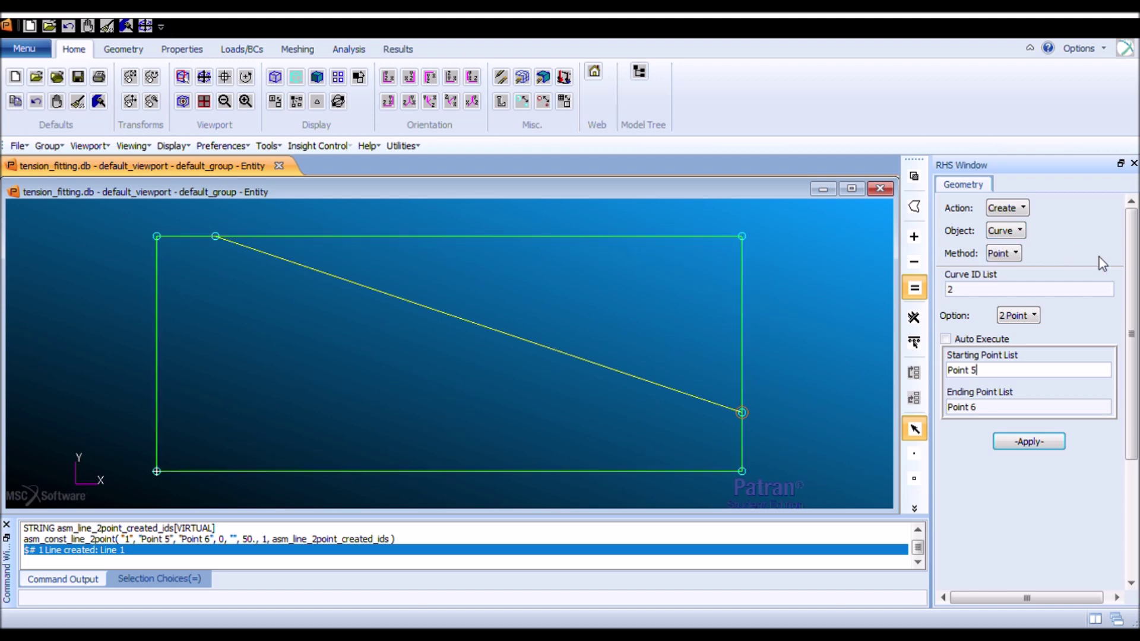
Break Surface 1 along the diagonal Curve 1, deleting the original surface, and refresh the graphics.
left_click(1027, 260)
left_click(1008, 230)
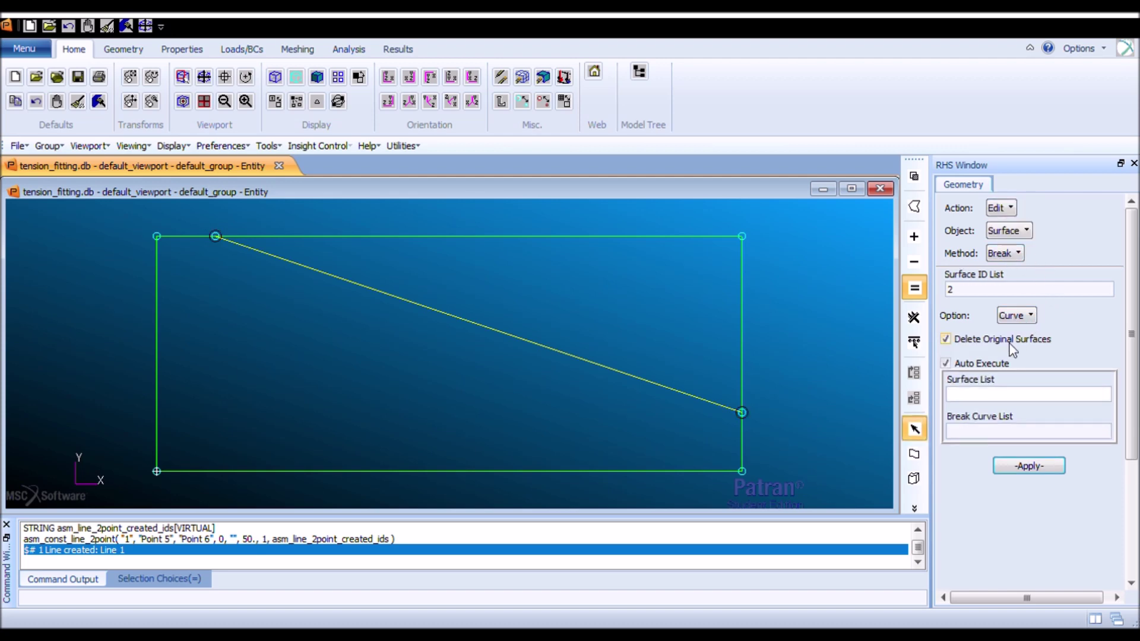
left_click(957, 363)
left_click(981, 393)
left_click(742, 351)
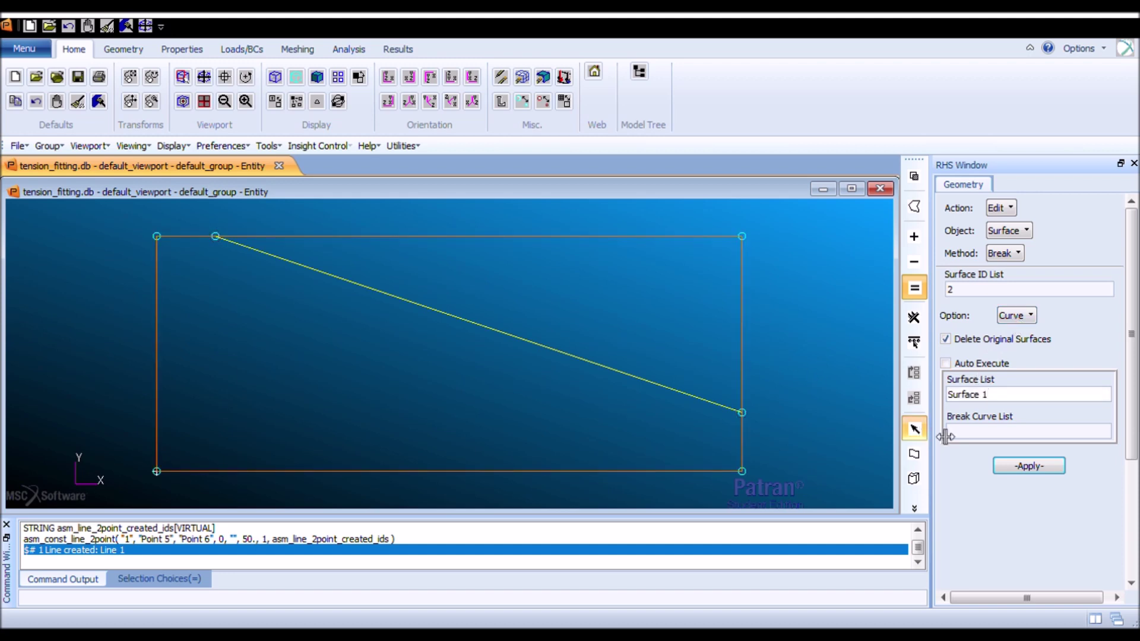
left_click(682, 397)
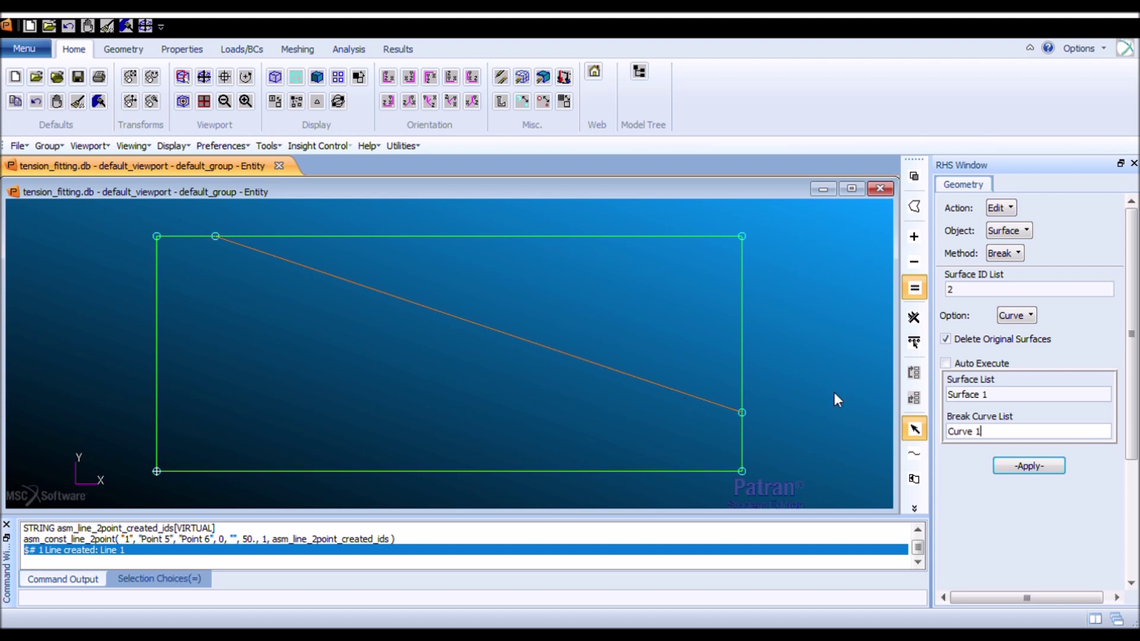
left_click(1039, 467)
key("Return")
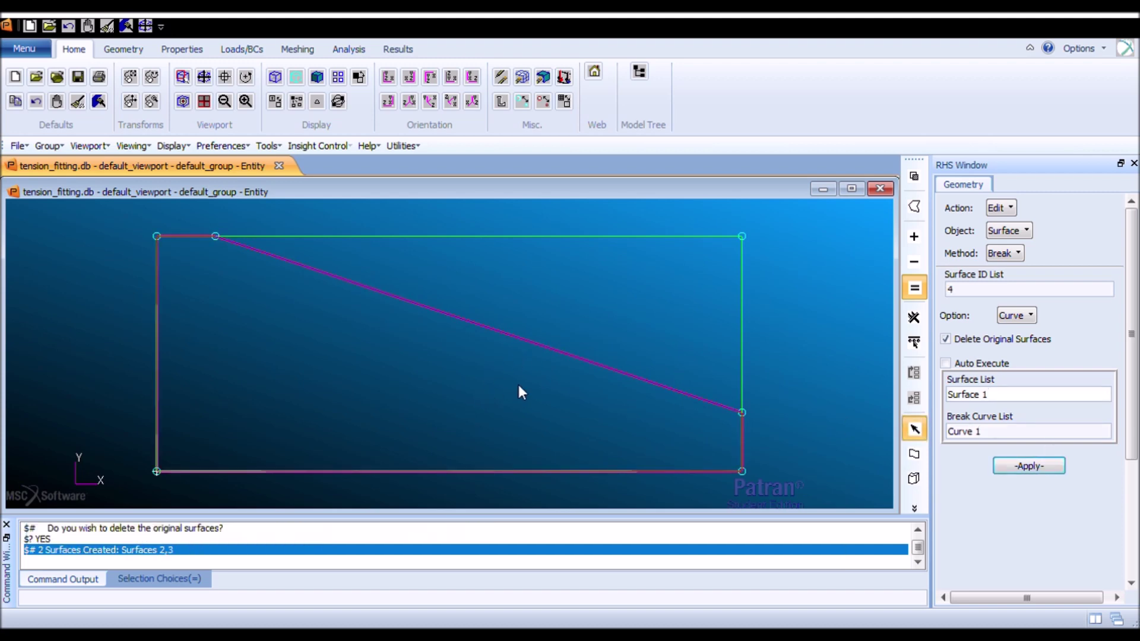
left_click(93, 107)
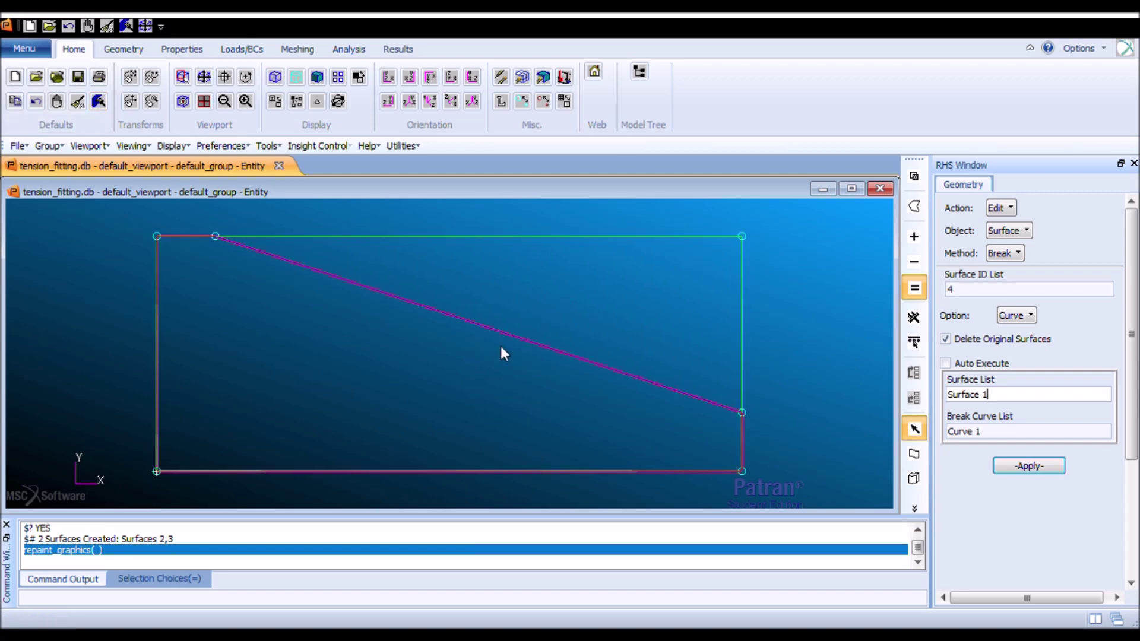
Delete the triangular surface above the diagonal curve and refresh the graphics.
left_click(1007, 209)
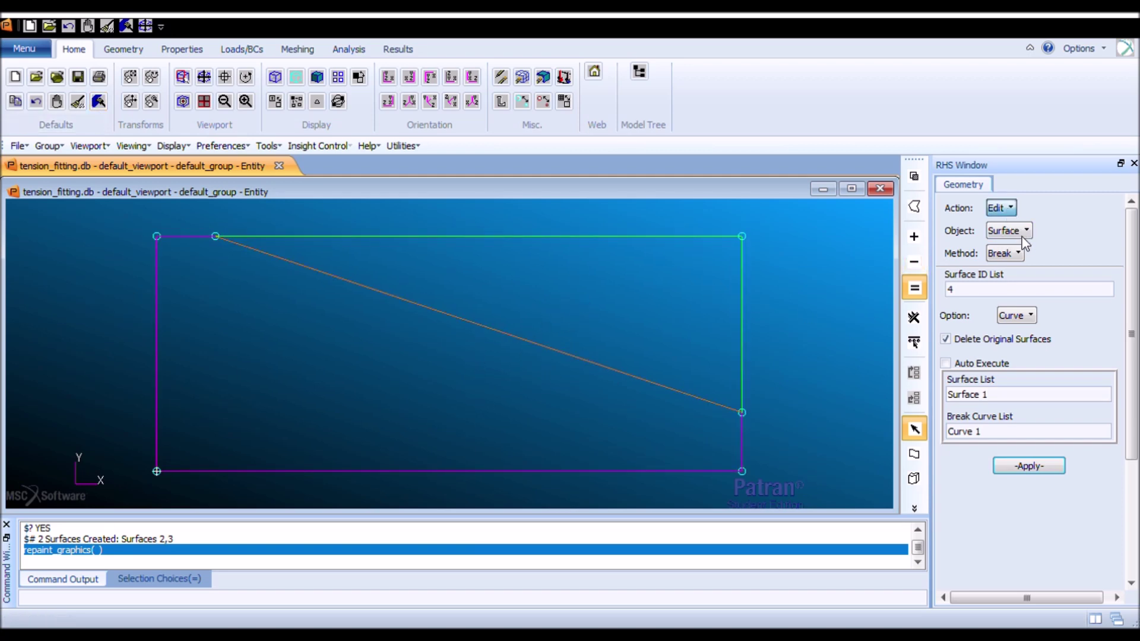
left_click(1022, 236)
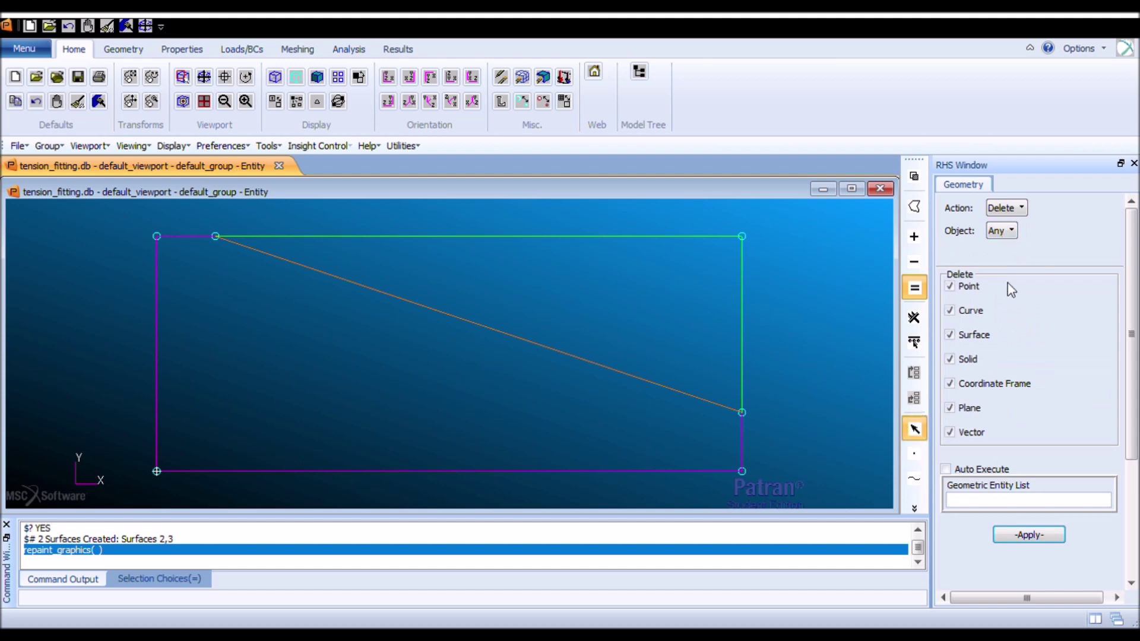
left_click(746, 326)
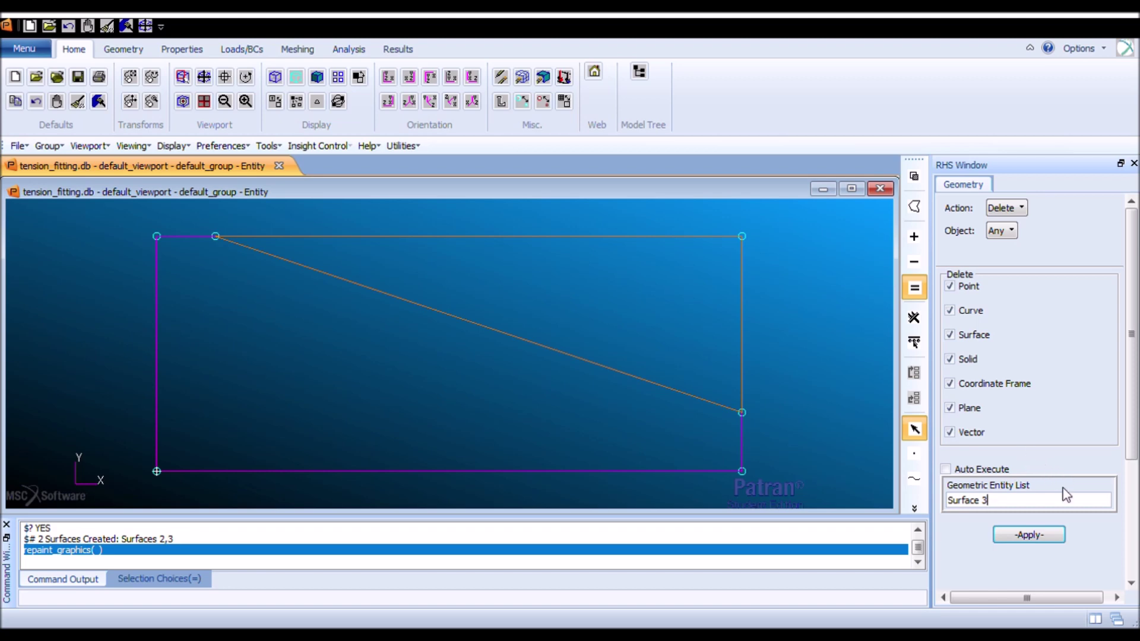
left_click(1042, 534)
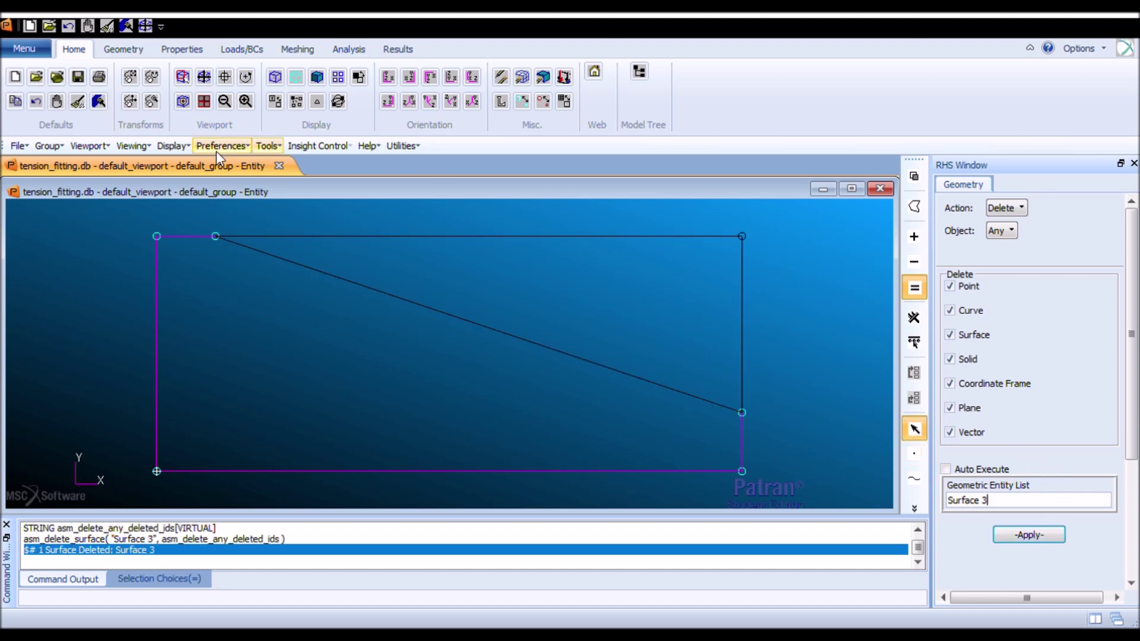
left_click(99, 102)
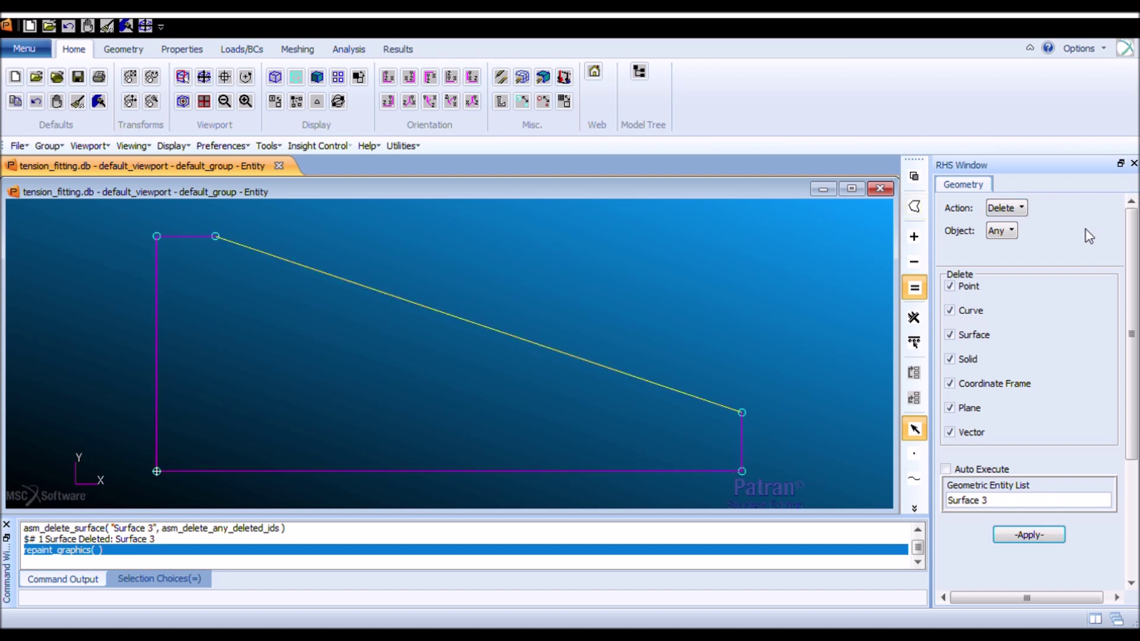
Set the geometry form to create a solid with the Extrude method, with Auto Execute off.
left_click(1002, 206)
left_click(1020, 230)
left_click(1018, 230)
left_click(1042, 300)
left_click(1012, 259)
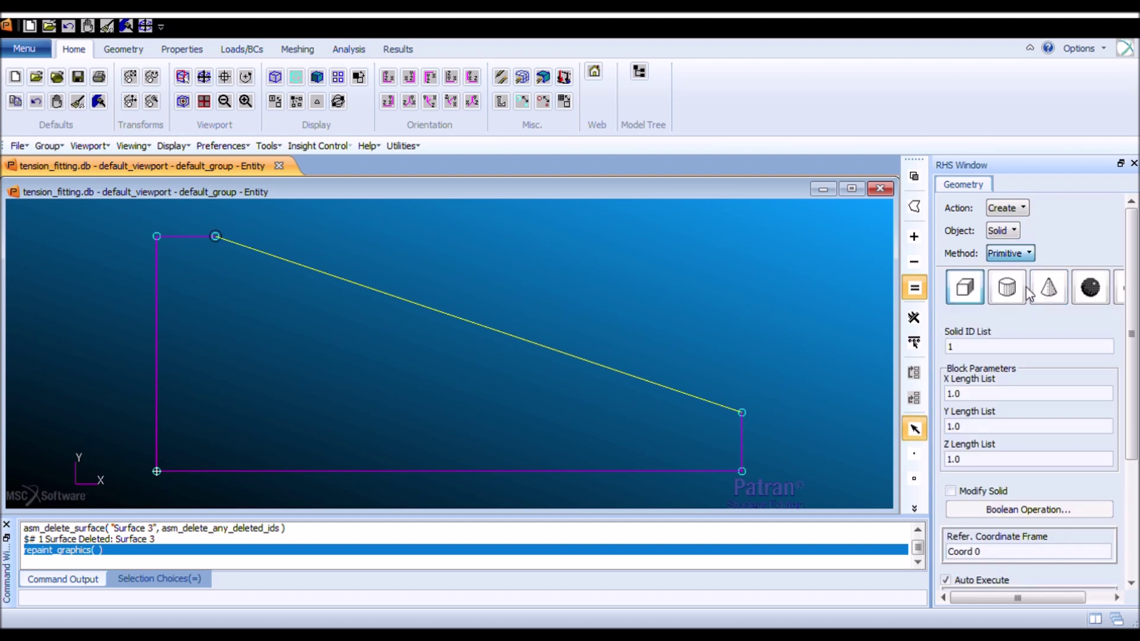
left_click(1058, 386)
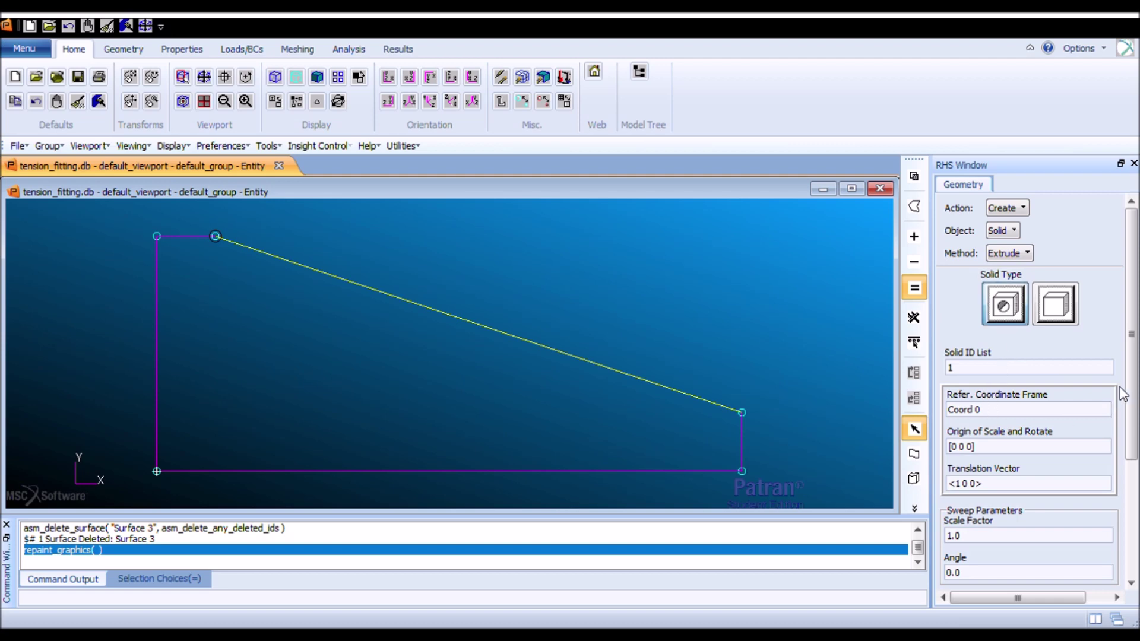
left_click_drag(1132, 379, 1121, 463)
left_click(979, 477)
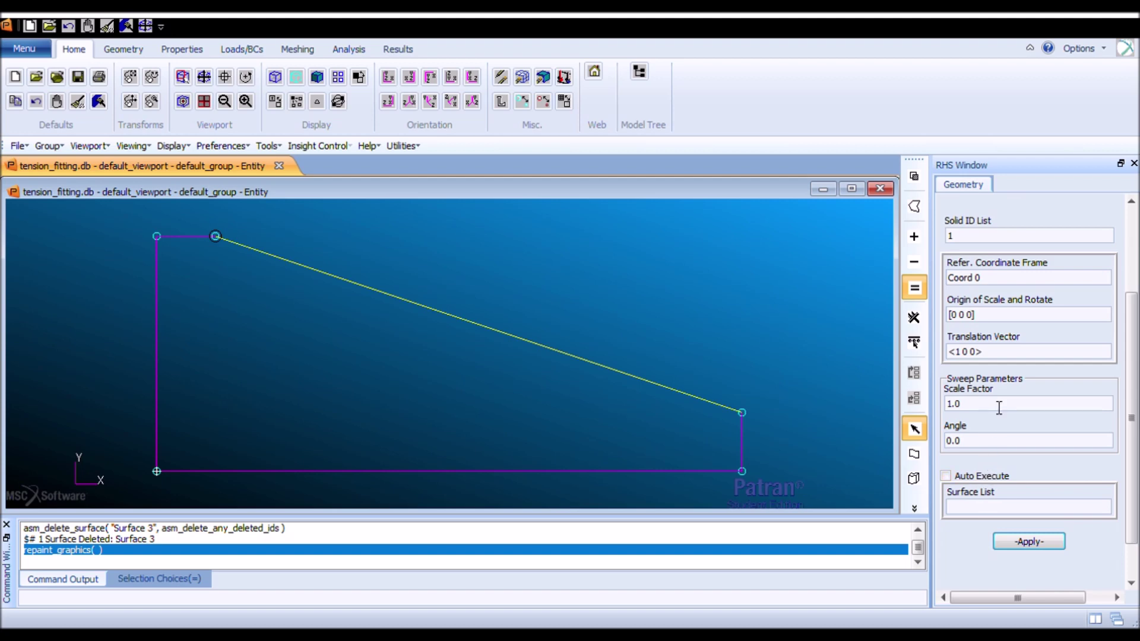
Extrude Surface 2 into a solid with the translation vector <0 0 2>.
left_click(987, 355)
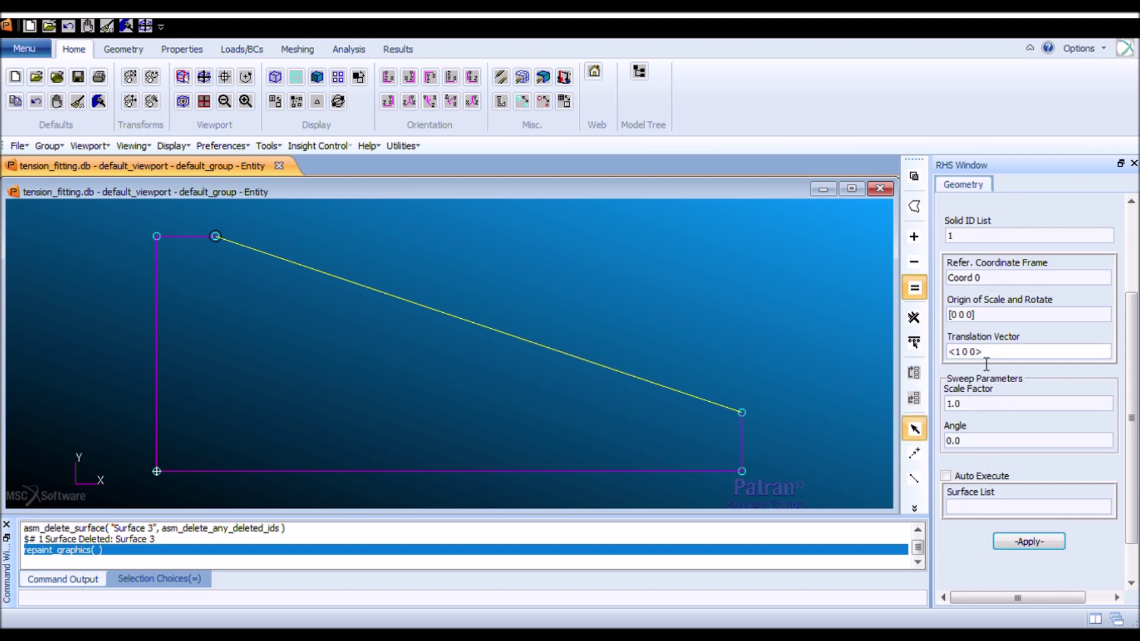
key("BackSpace")
type("<")
key("BackSpace")
type("0")
key("BackSpace")
type("2")
left_click(994, 509)
left_click(589, 376)
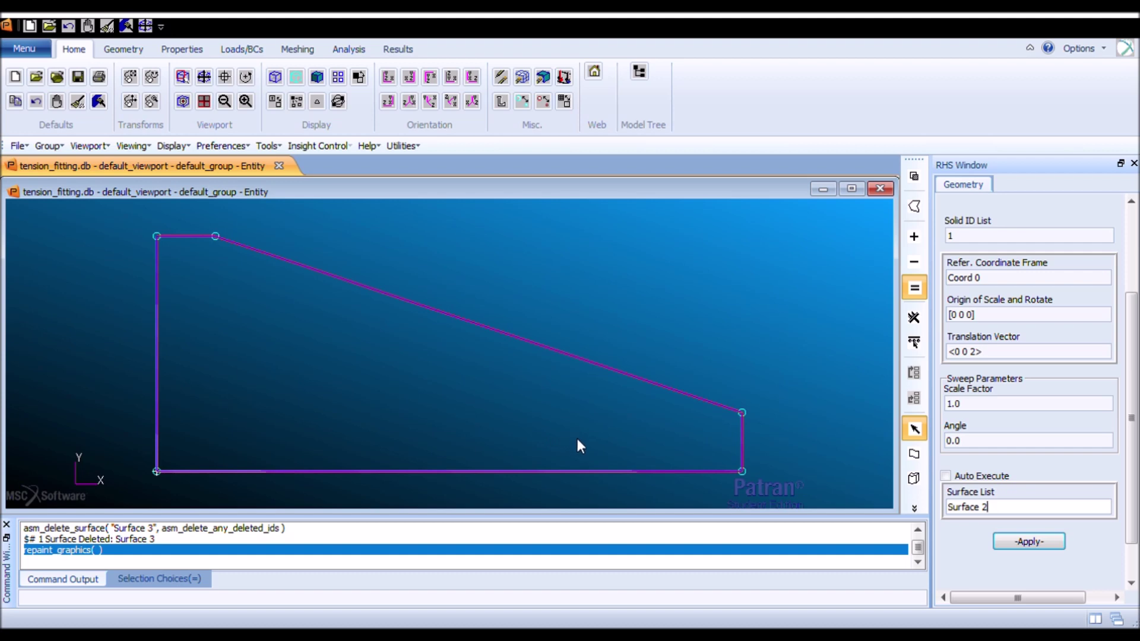
left_click(1033, 541)
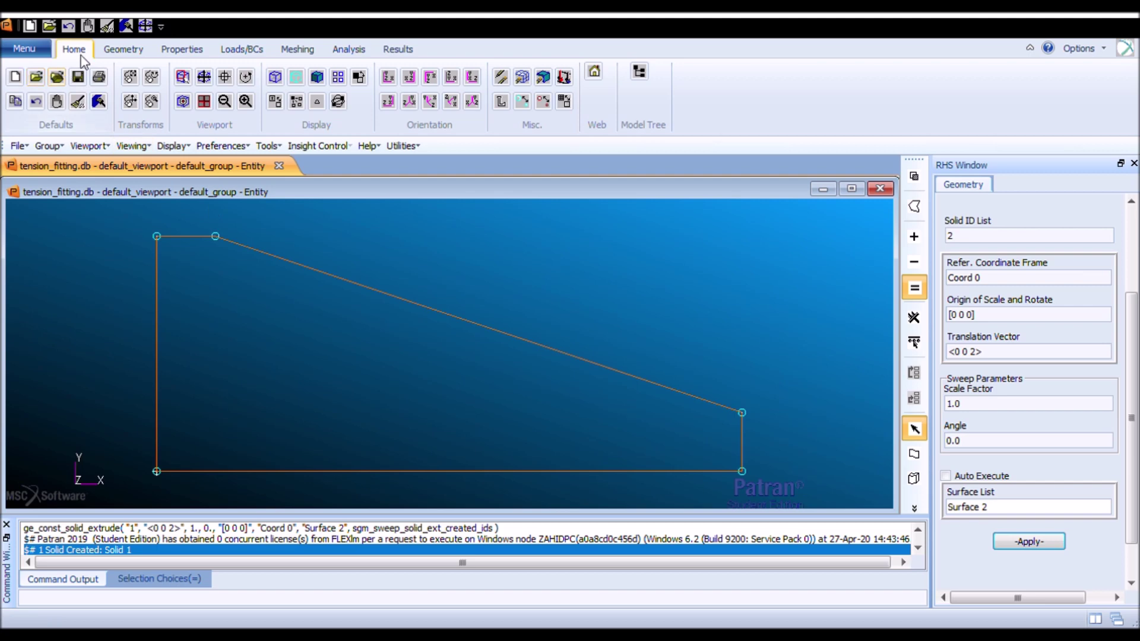
Show the extruded solid in the Iso 1 view with smooth shading, fitted to the viewport.
left_click(408, 103)
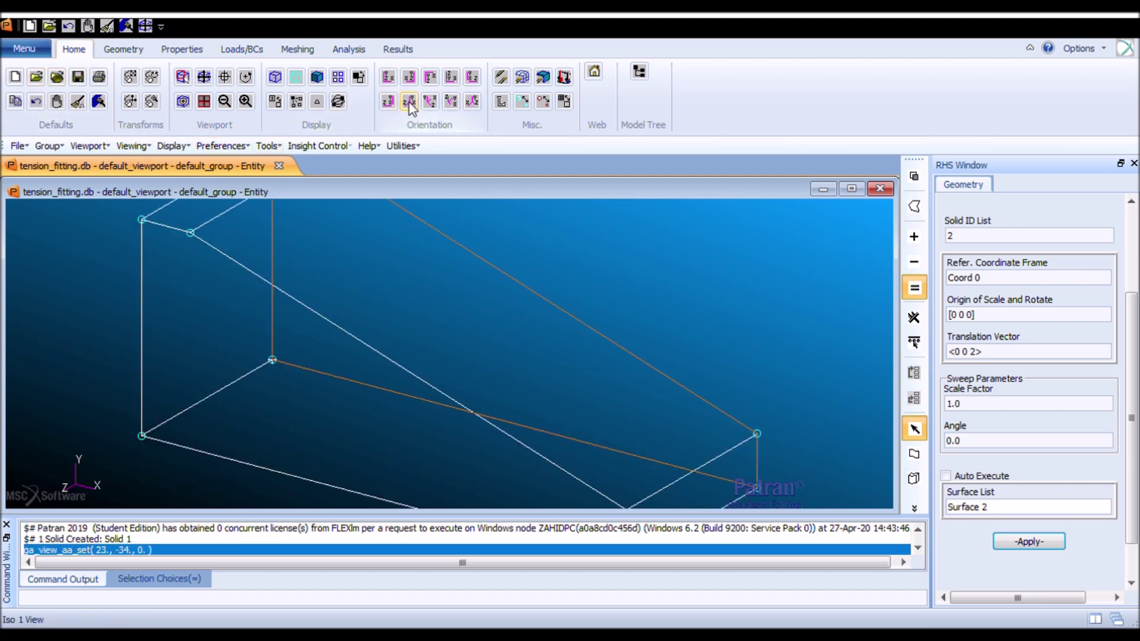
left_click(316, 79)
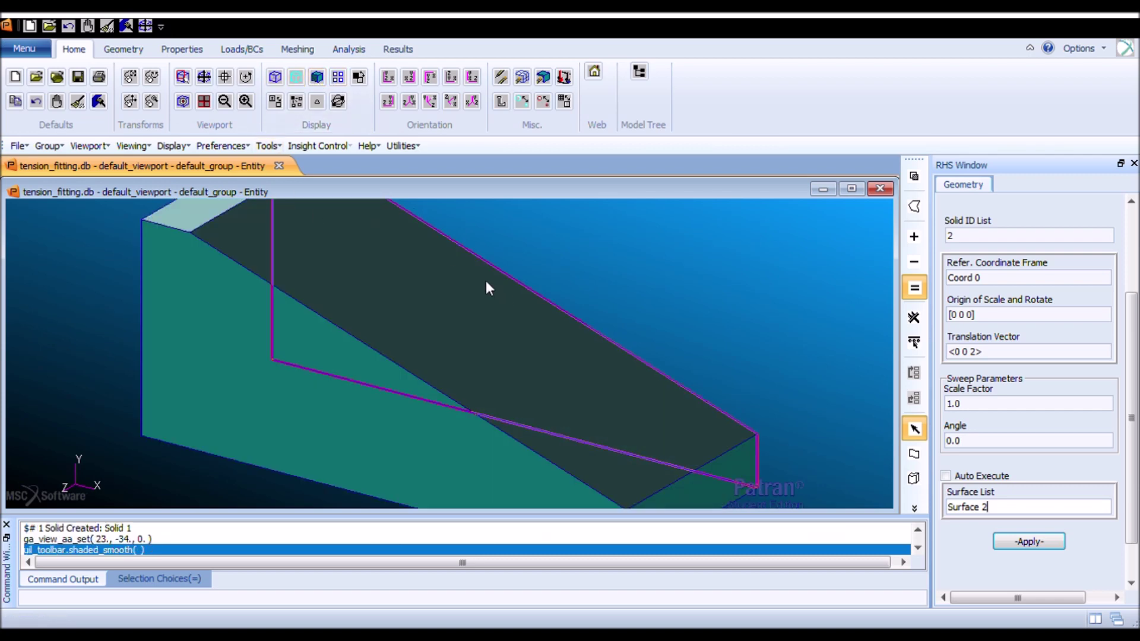
left_click(204, 77)
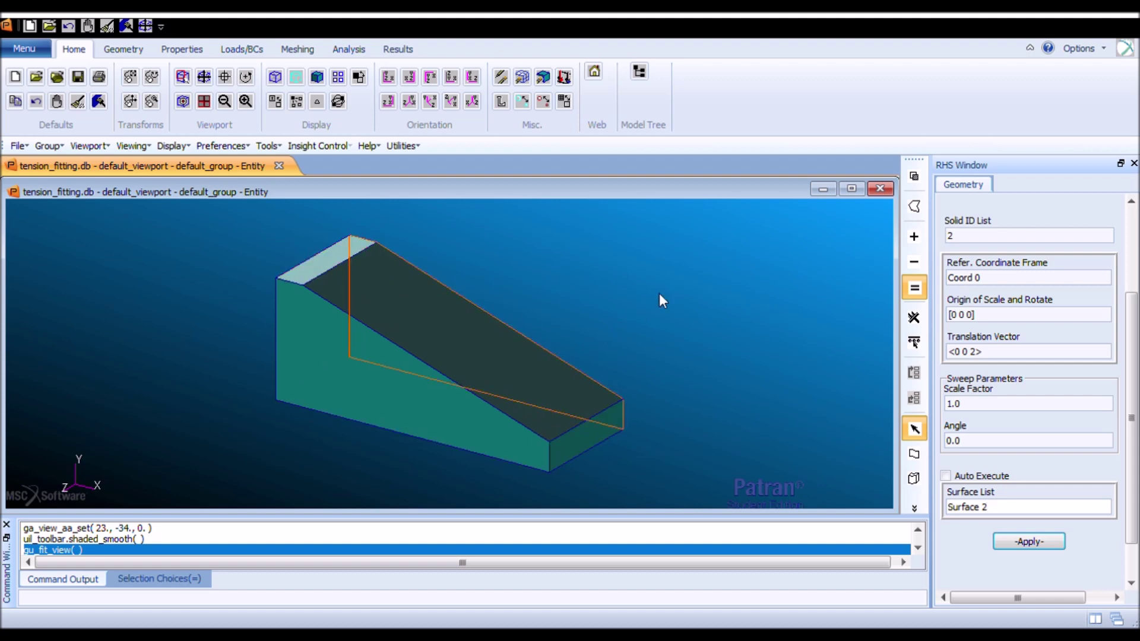
Shell the solid with a thickness of 0.25, opening the narrow top face, the sloped face and the short front end face.
left_click_drag(1133, 333, 1133, 255)
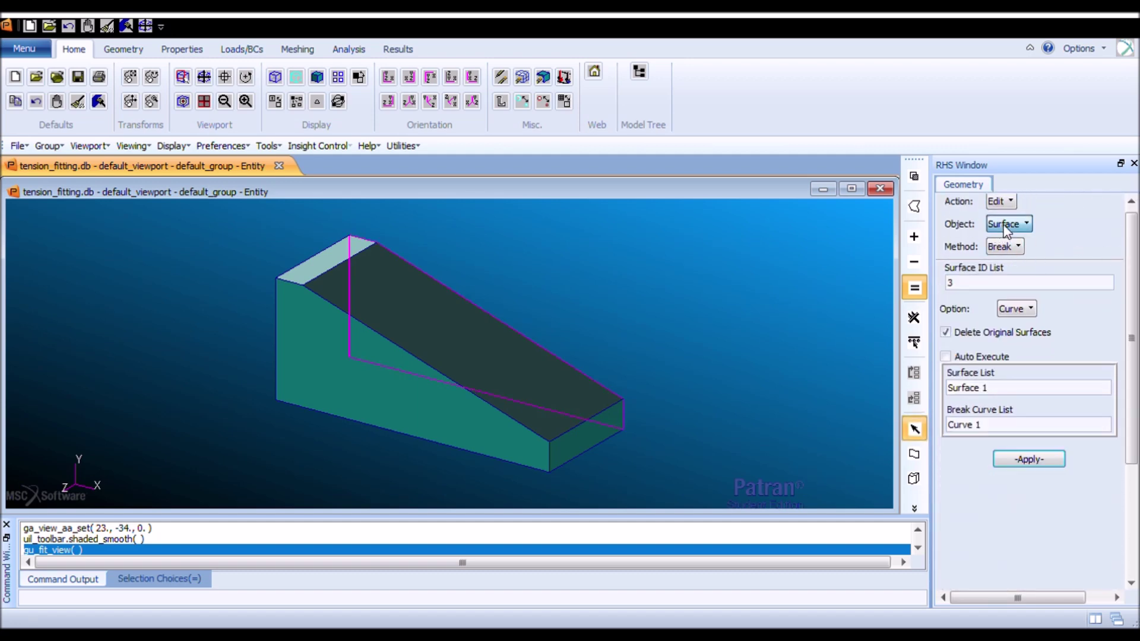
left_click(1048, 291)
left_click(1018, 247)
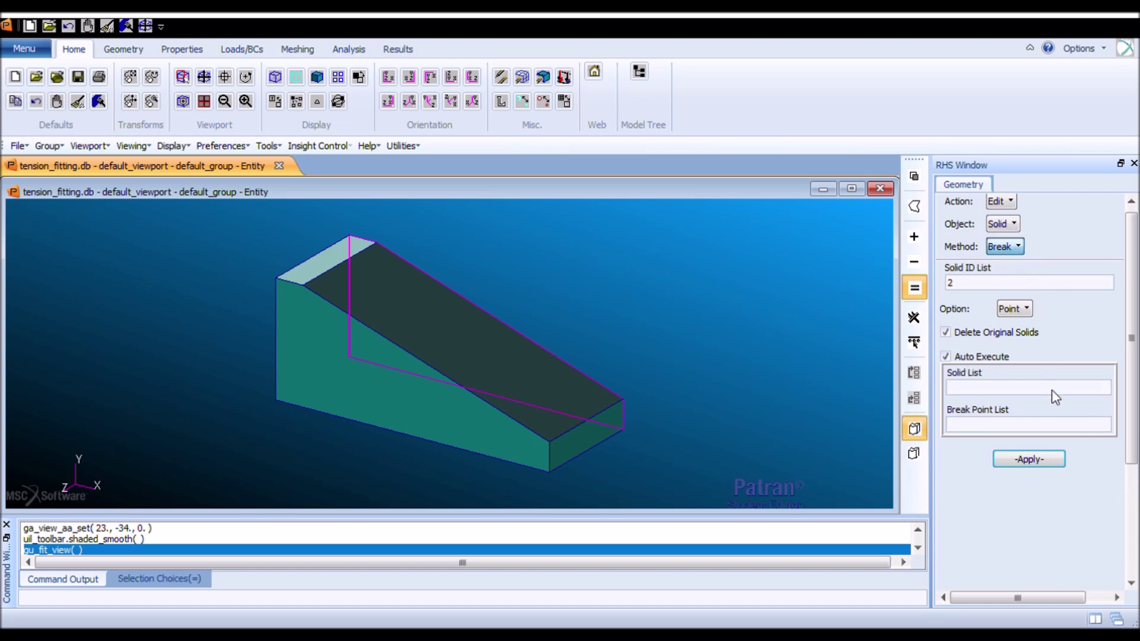
left_click(1042, 418)
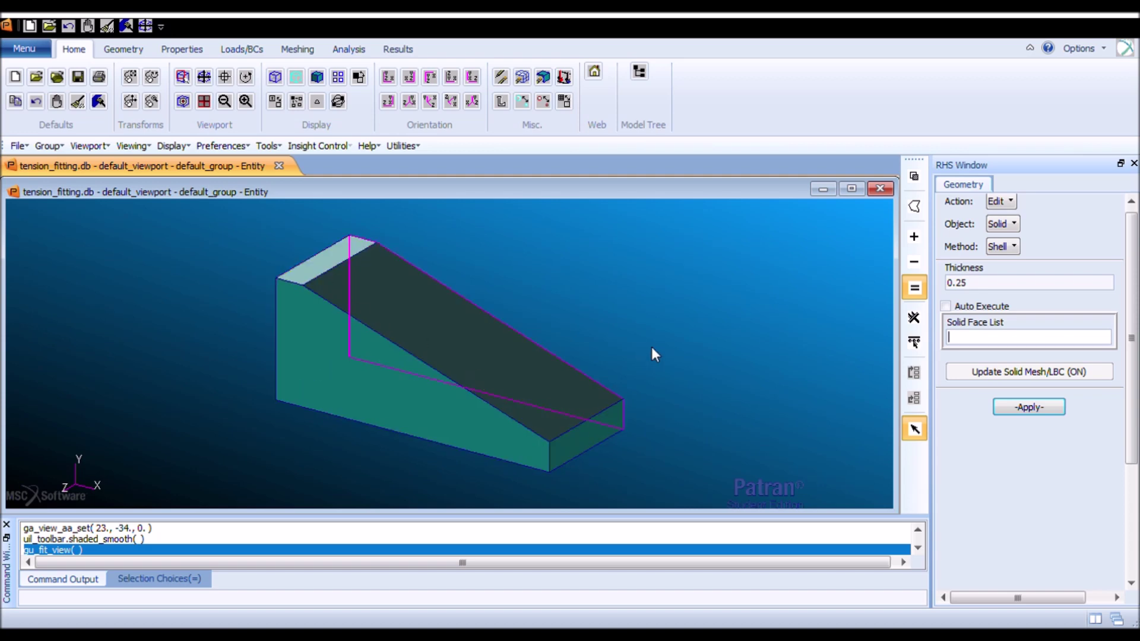
middle_click_drag(663, 333, 580, 364)
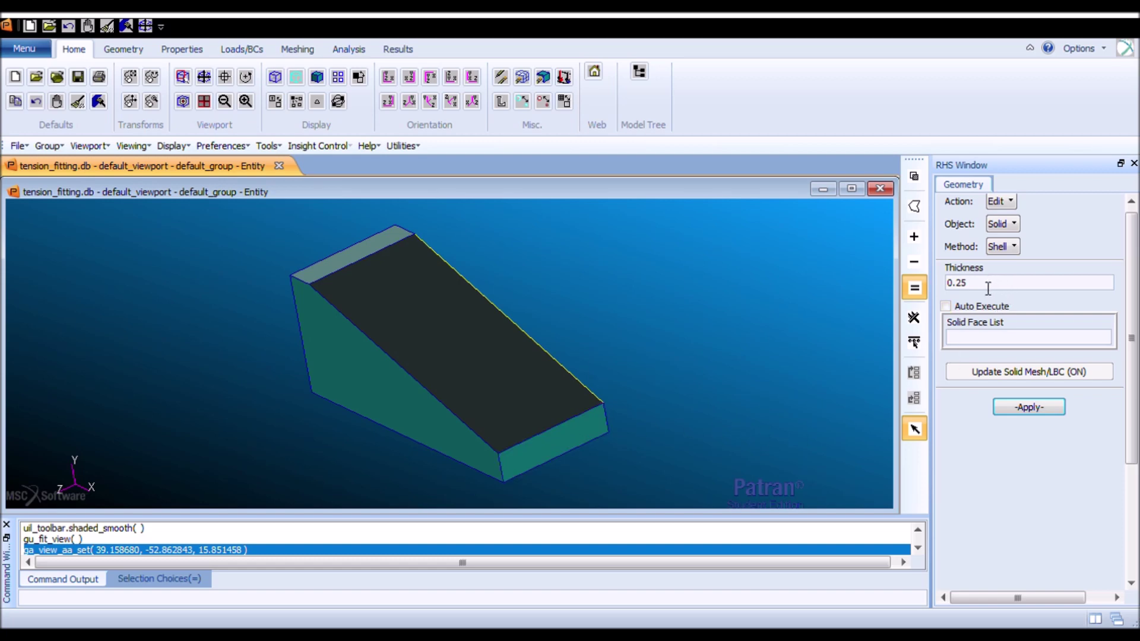
left_click(347, 266)
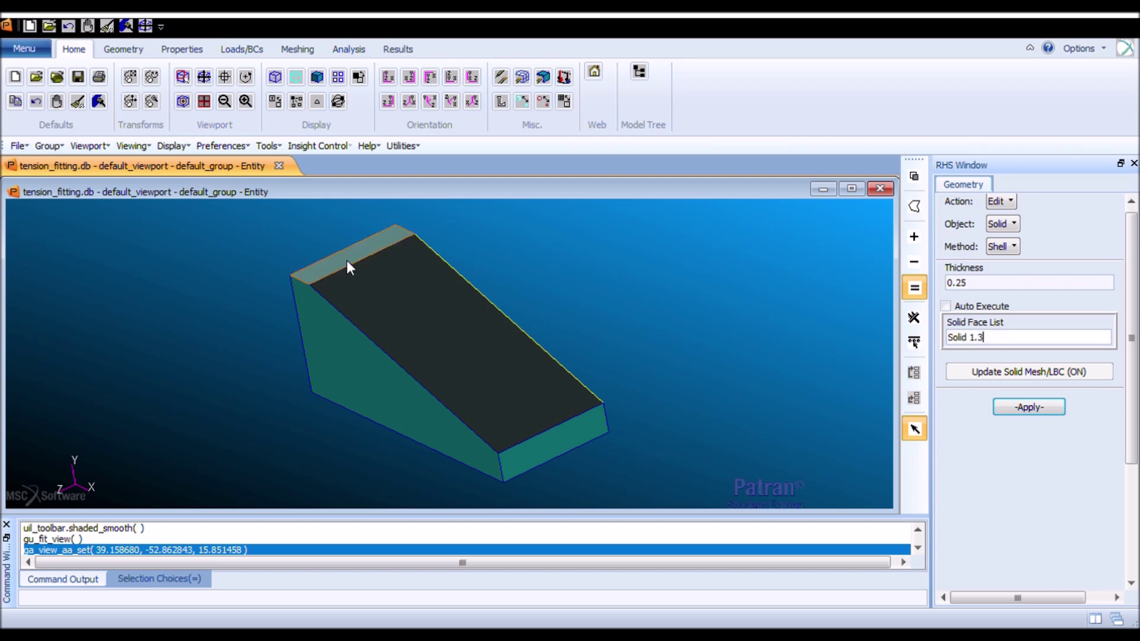
left_click(438, 321)
left_click(561, 445)
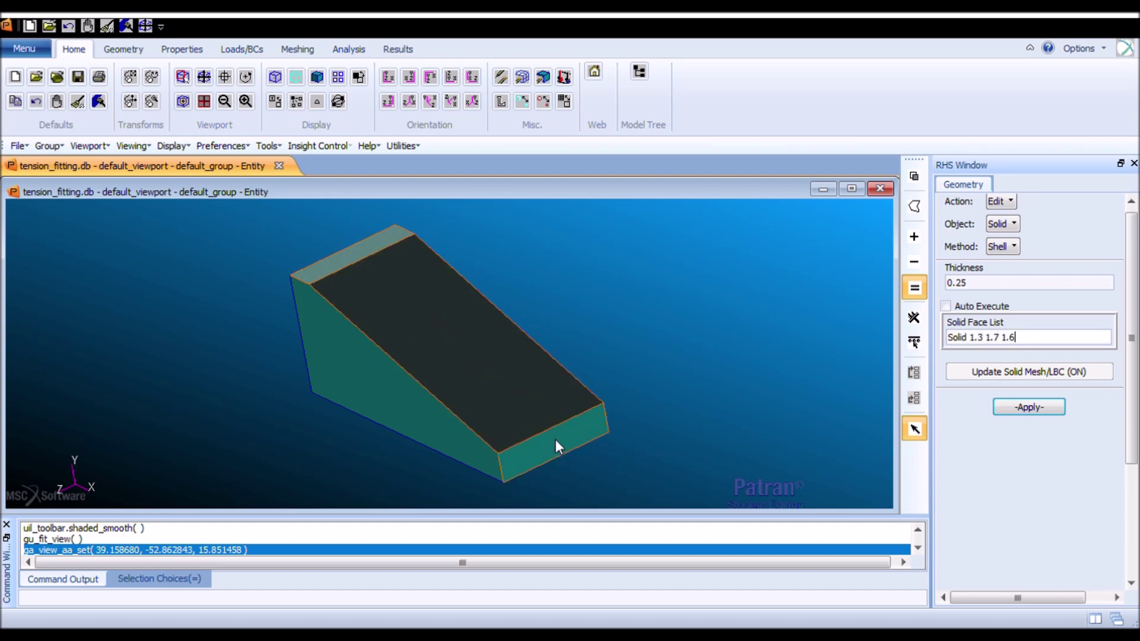
left_click(1029, 408)
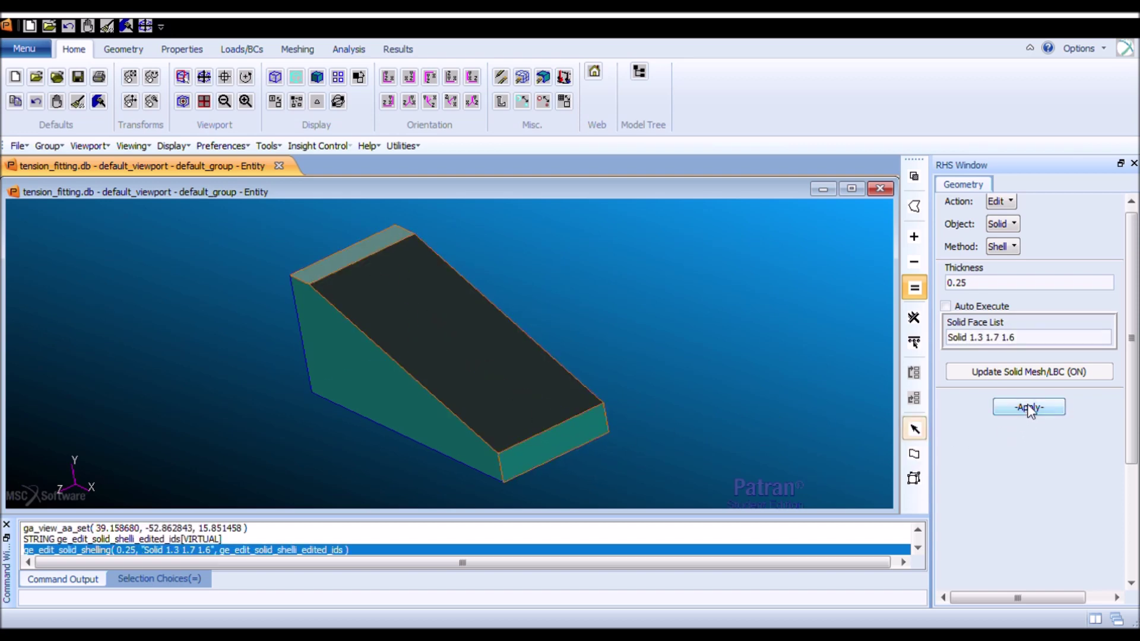
Inspect the shelled pocket and set up a constant-radius Edge Blend edit of the solid, with Auto Execute off.
mouse_move(614, 305)
middle_mouse_down()
mouse_move(635, 300)
mouse_move(610, 307)
middle_mouse_up()
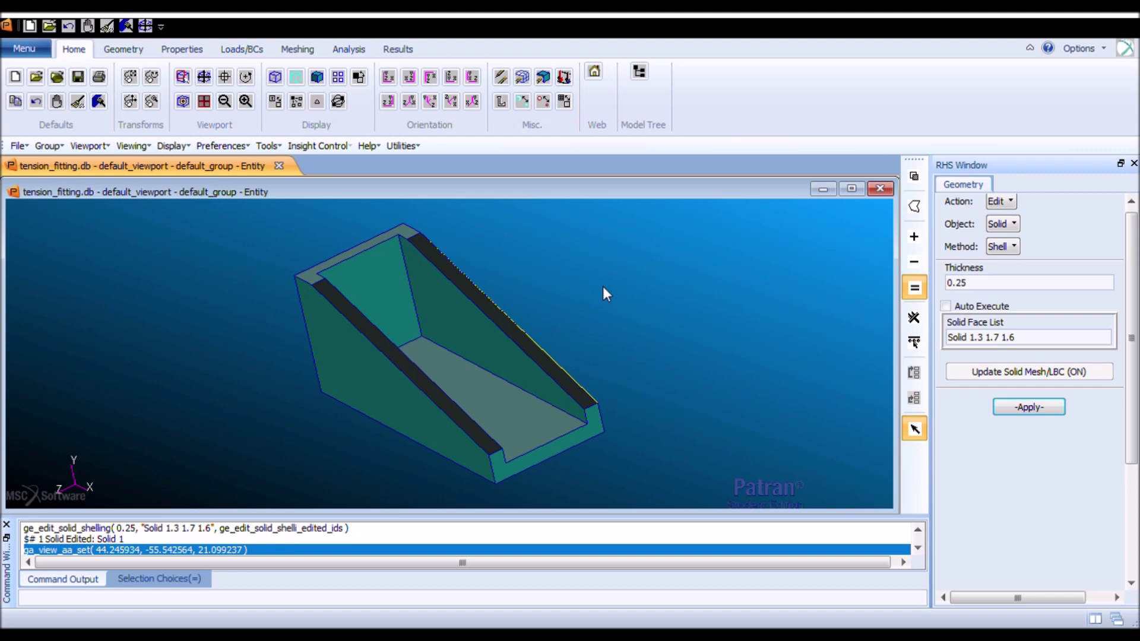
middle_click_drag(623, 322, 601, 334)
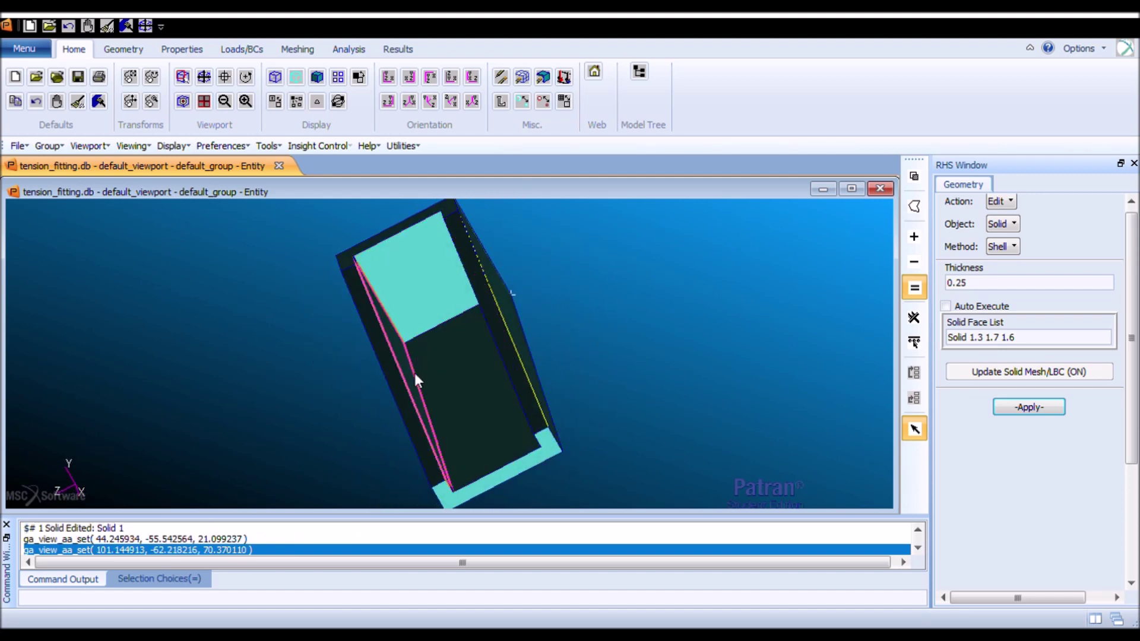
middle_click_drag(611, 315, 631, 303)
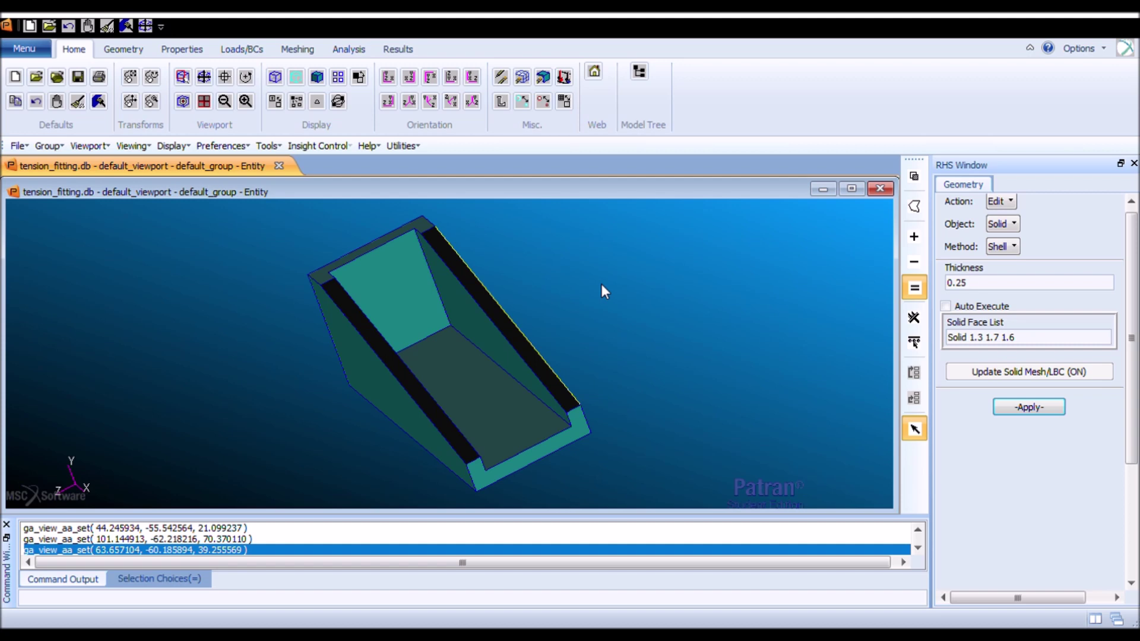
middle_click_drag(592, 278, 565, 272)
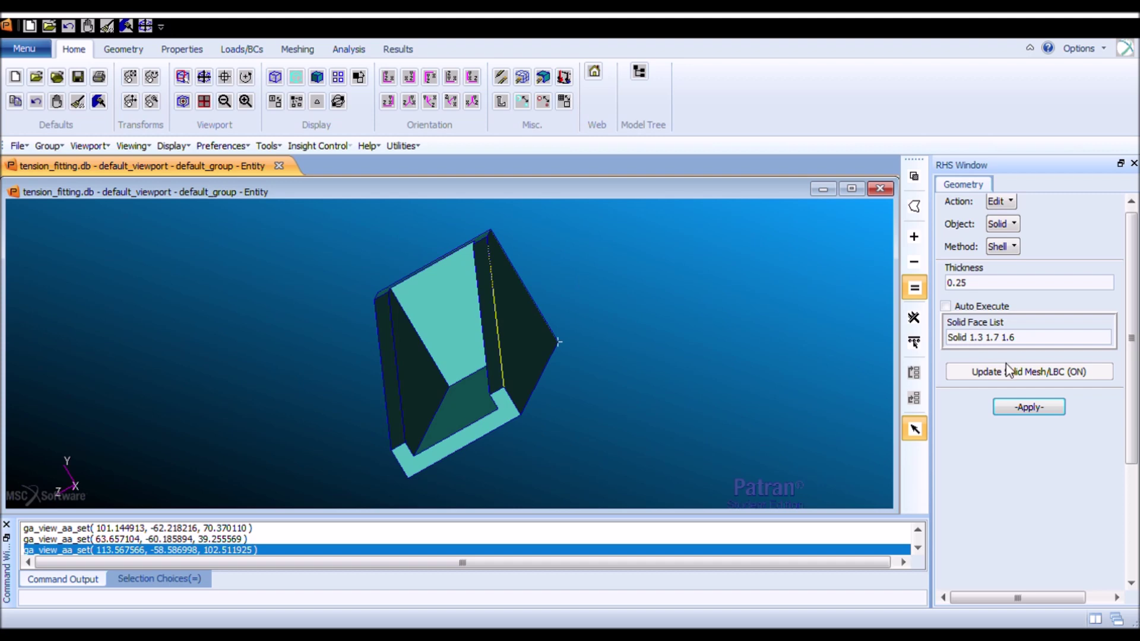
left_click(1051, 397)
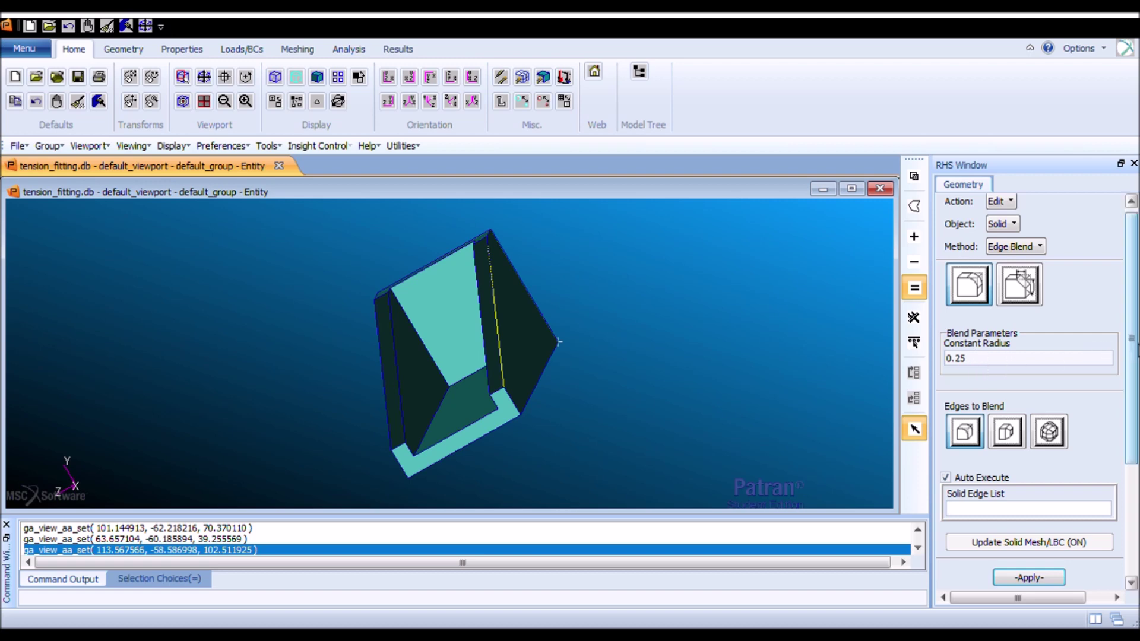
scroll(1136, 351, "down", 3)
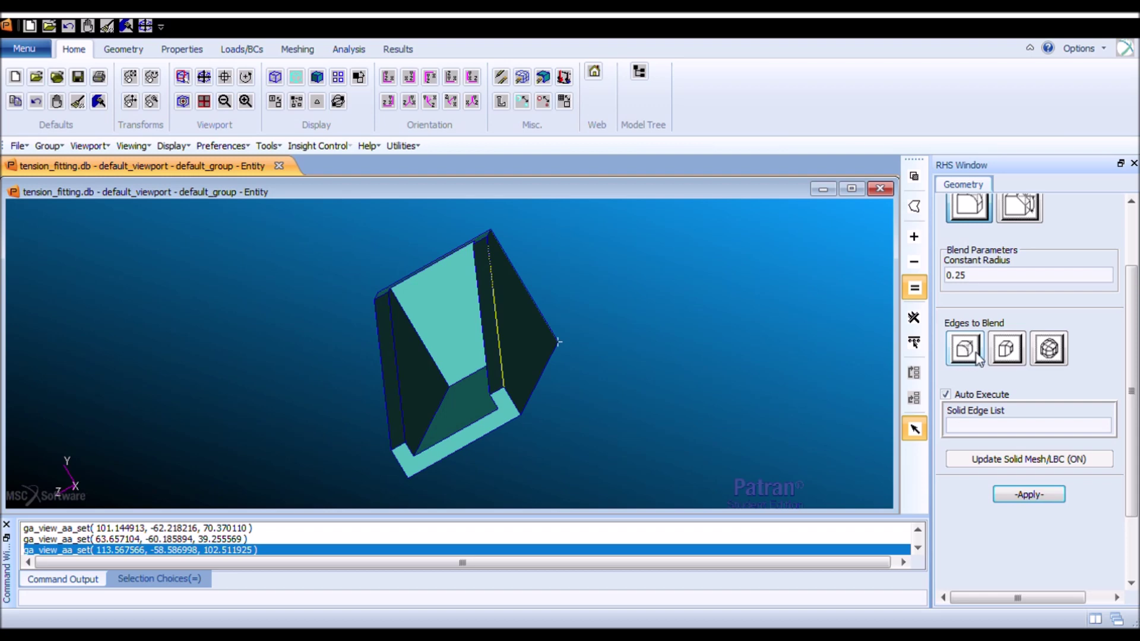
left_click(982, 395)
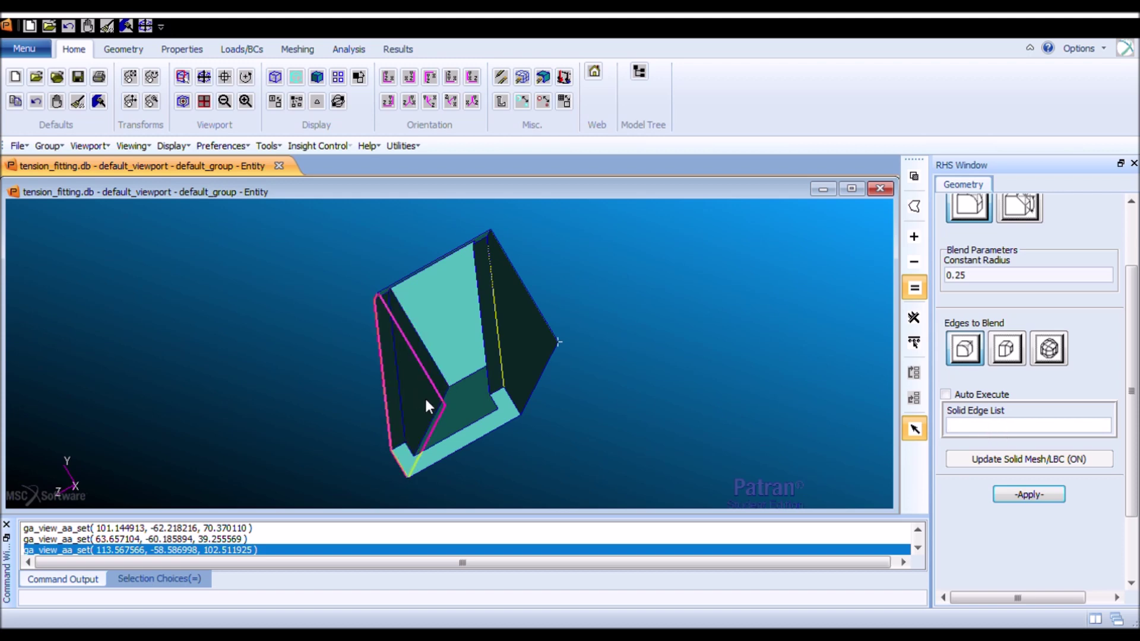
Blend the pocket's inner floor edges and vertical corner edges with a constant radius of 0.25.
middle_click_drag(593, 310, 413, 389)
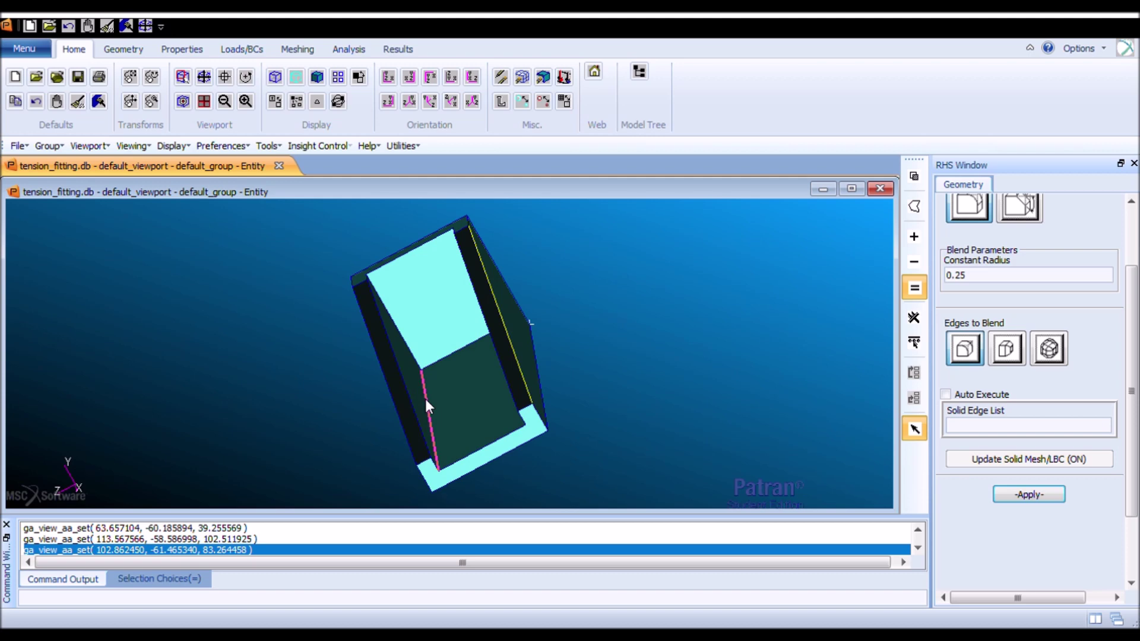
left_click(425, 398)
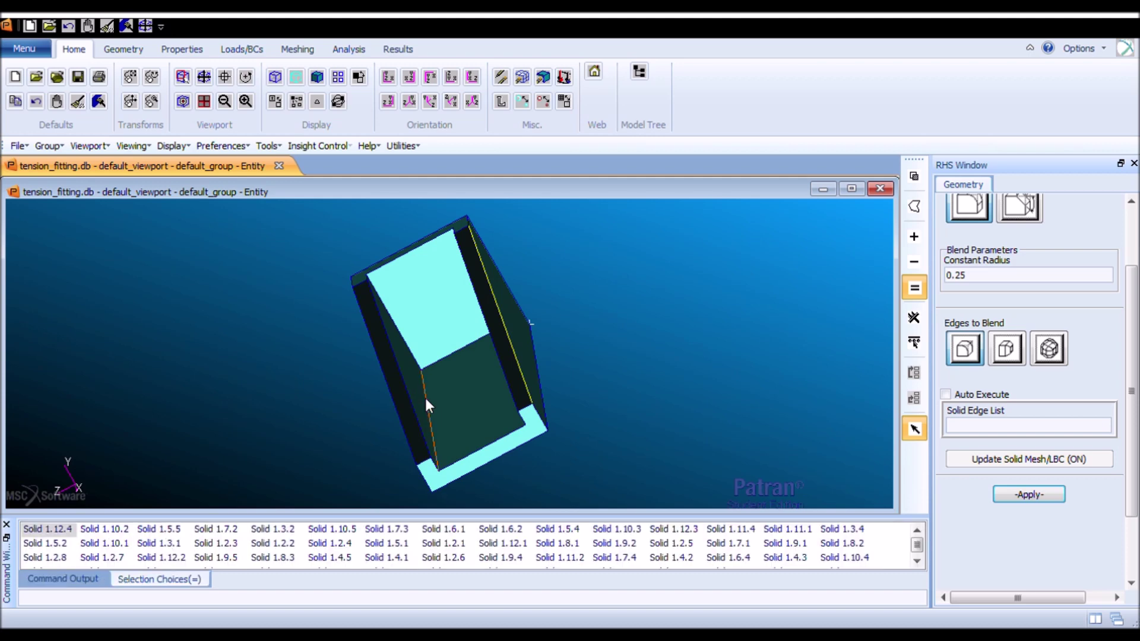
left_click(421, 355, "shift")
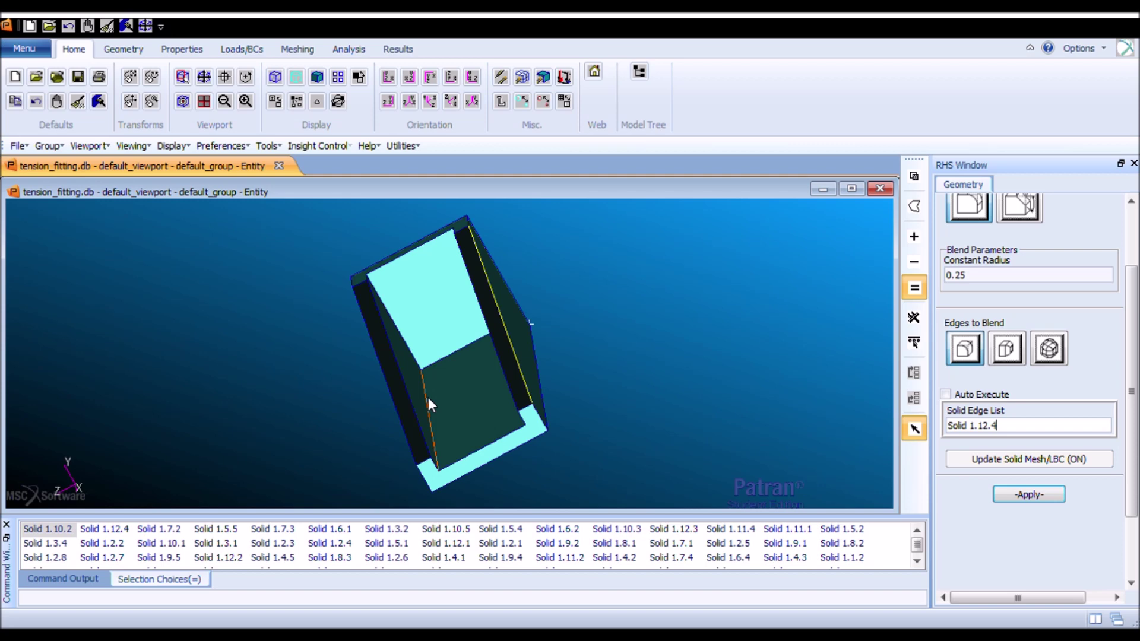
left_click(449, 357, "shift")
left_click(407, 349, "shift")
middle_click_drag(549, 268, 569, 263)
middle_click_drag(602, 302, 610, 296)
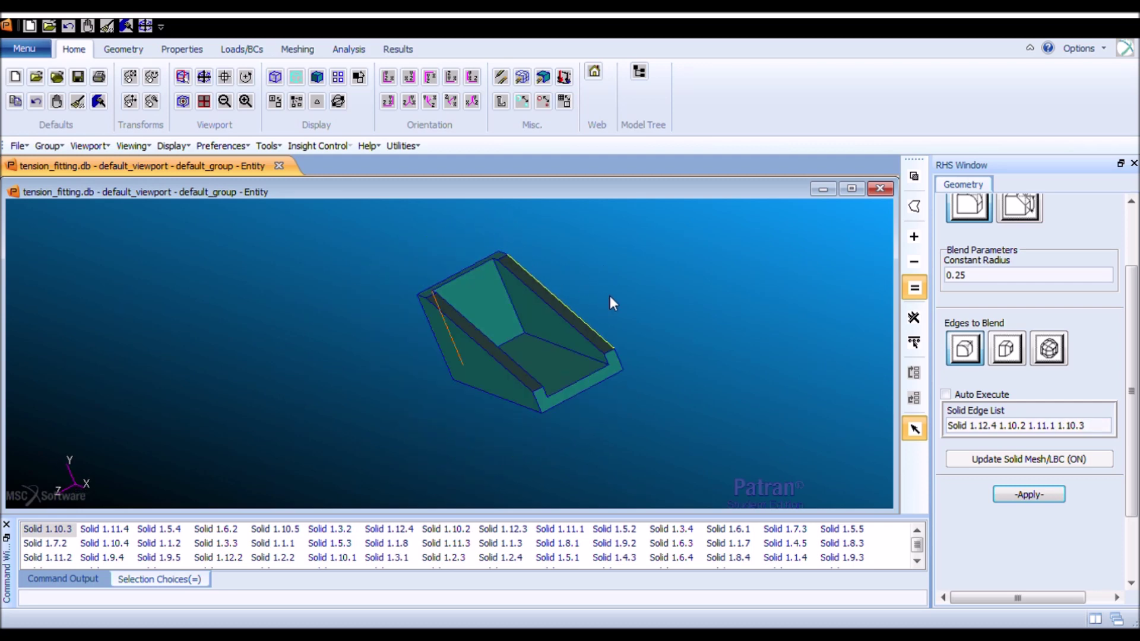
left_click(513, 316)
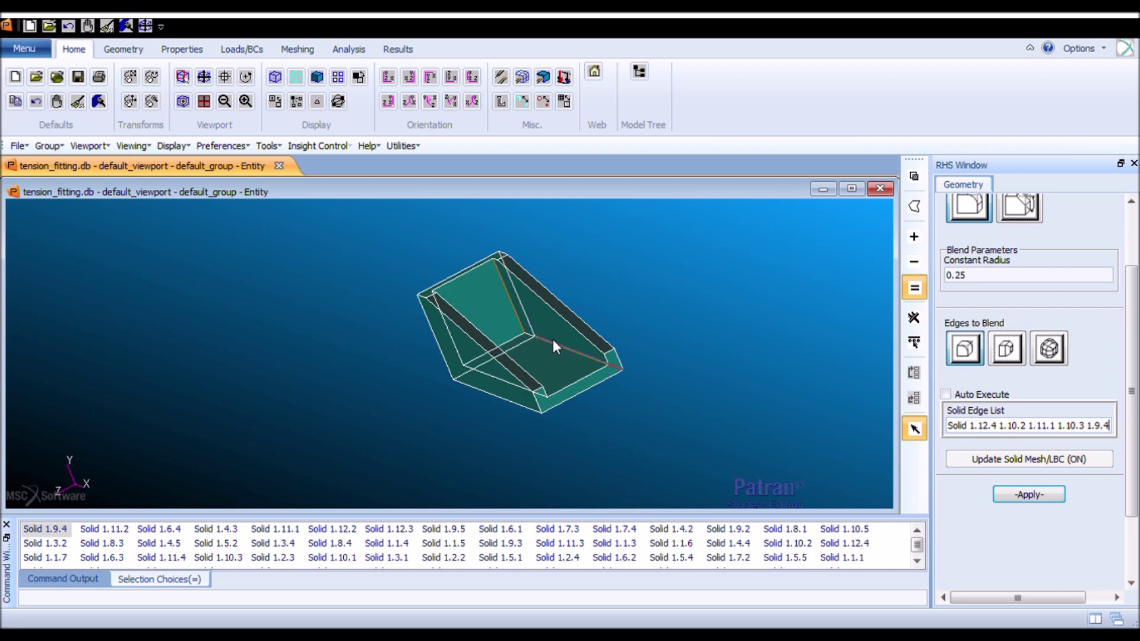
mouse_move(666, 306)
middle_mouse_down()
mouse_move(678, 302)
mouse_move(681, 321)
middle_mouse_up()
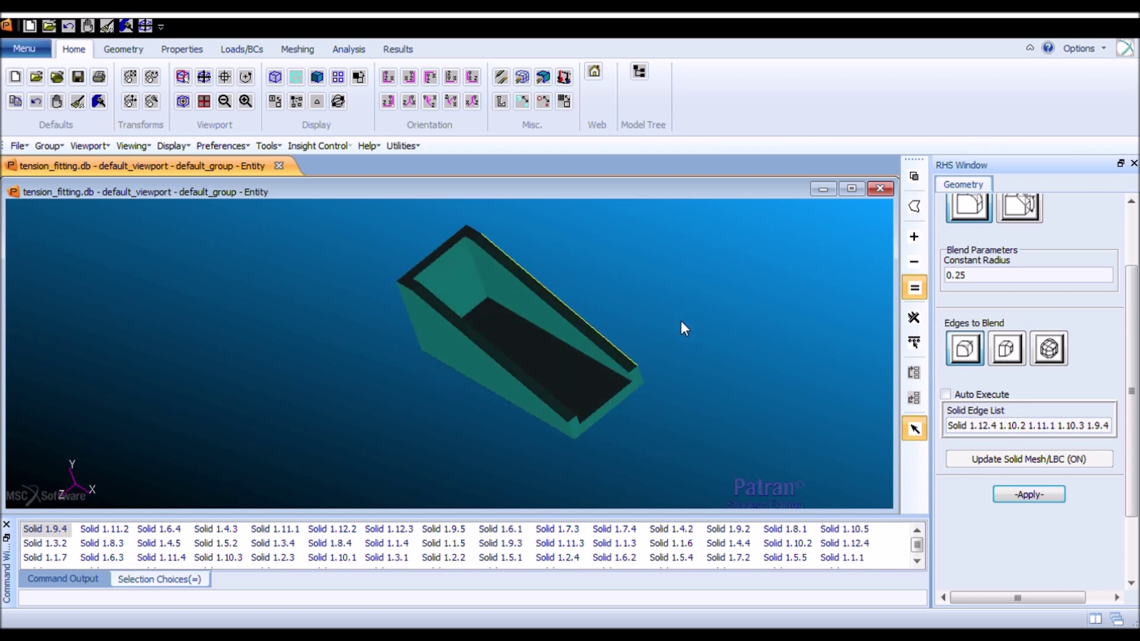
left_click(545, 339)
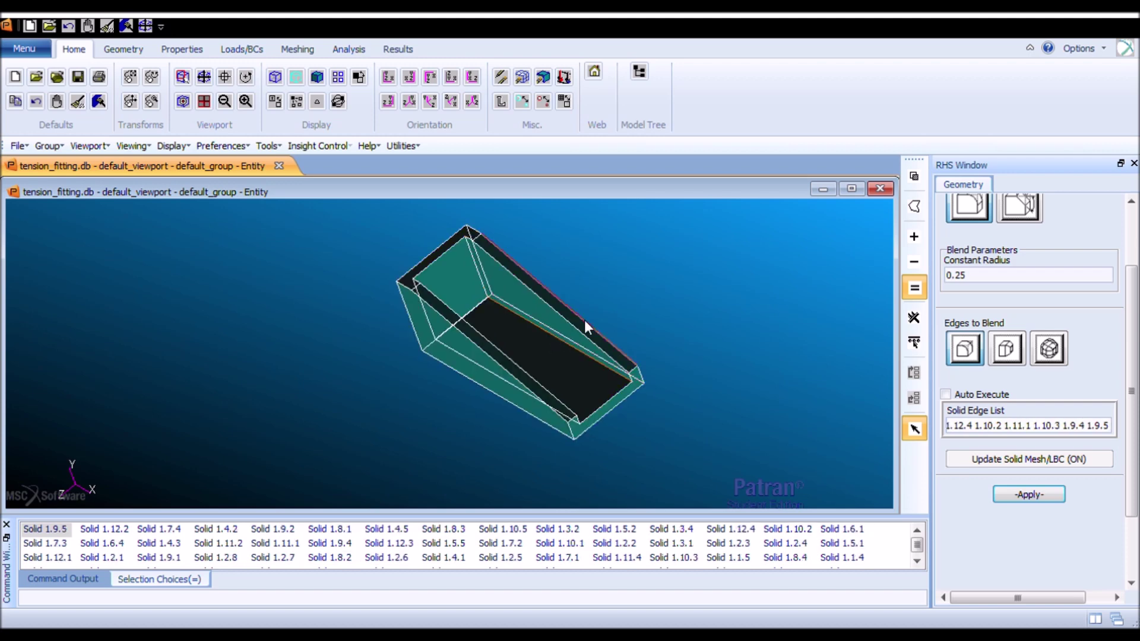
middle_click_drag(705, 292, 833, 359)
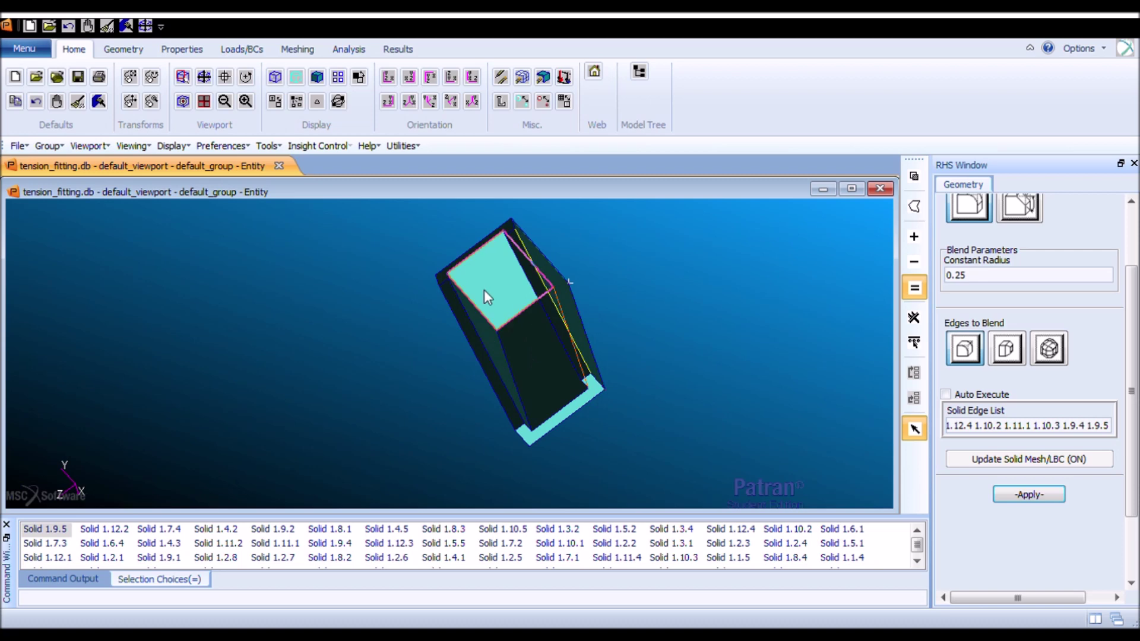
left_click(1044, 501)
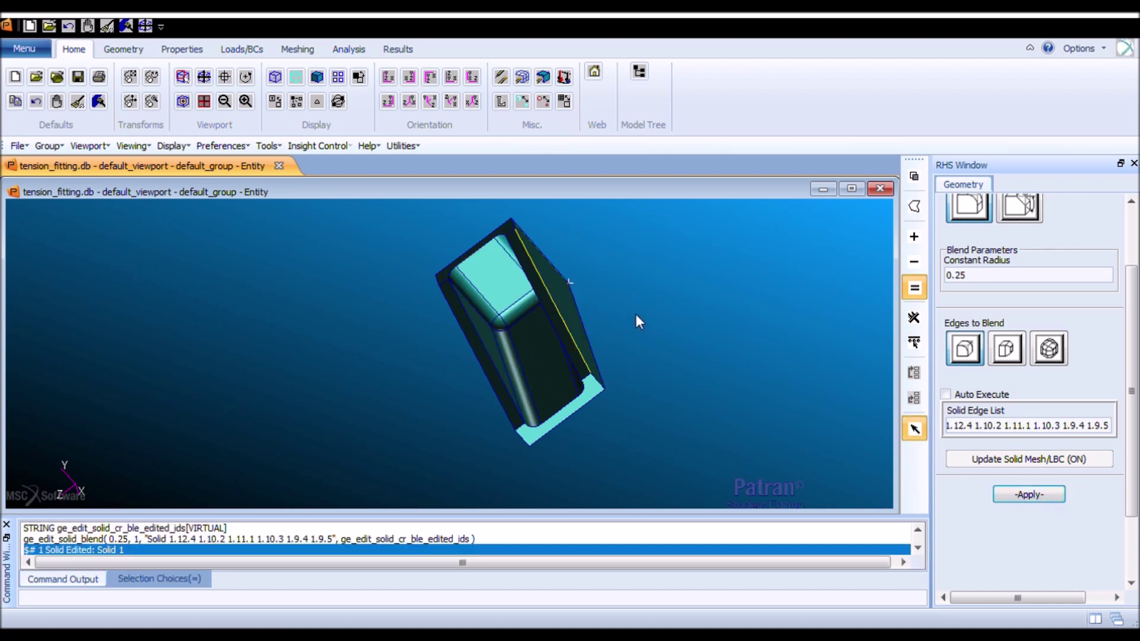
Set up a cylindrical solid primitive with a height of 2 and a radius of 0.25.
middle_click_drag(630, 280, 445, 394)
mouse_move(590, 364)
middle_mouse_down()
mouse_move(641, 387)
mouse_move(644, 356)
mouse_move(599, 352)
middle_mouse_up()
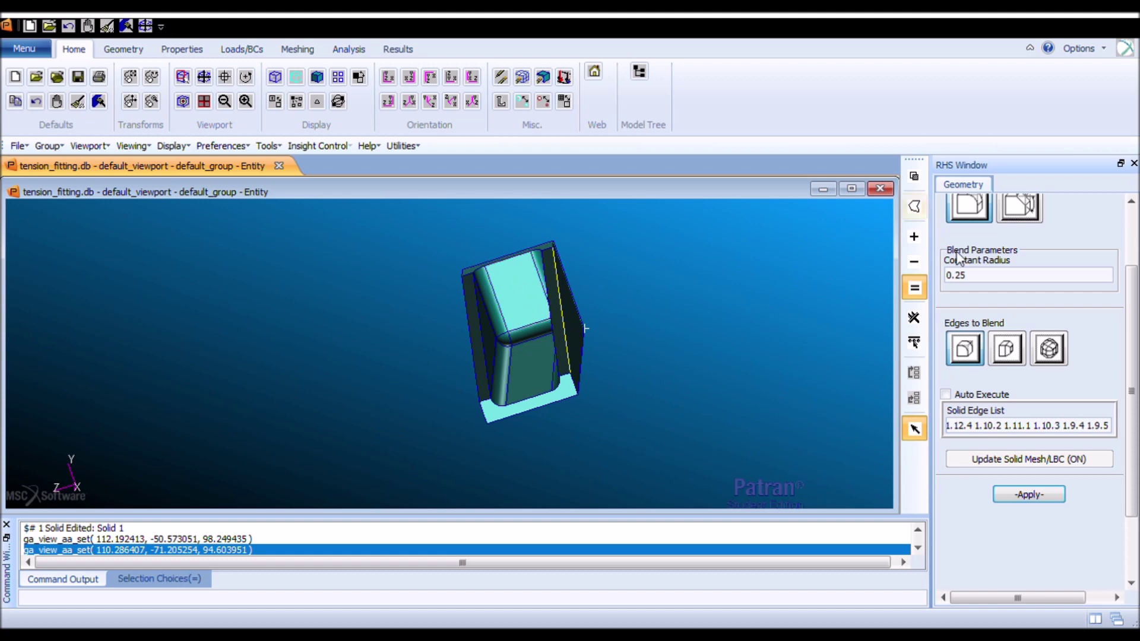
left_click_drag(1131, 313, 1130, 252)
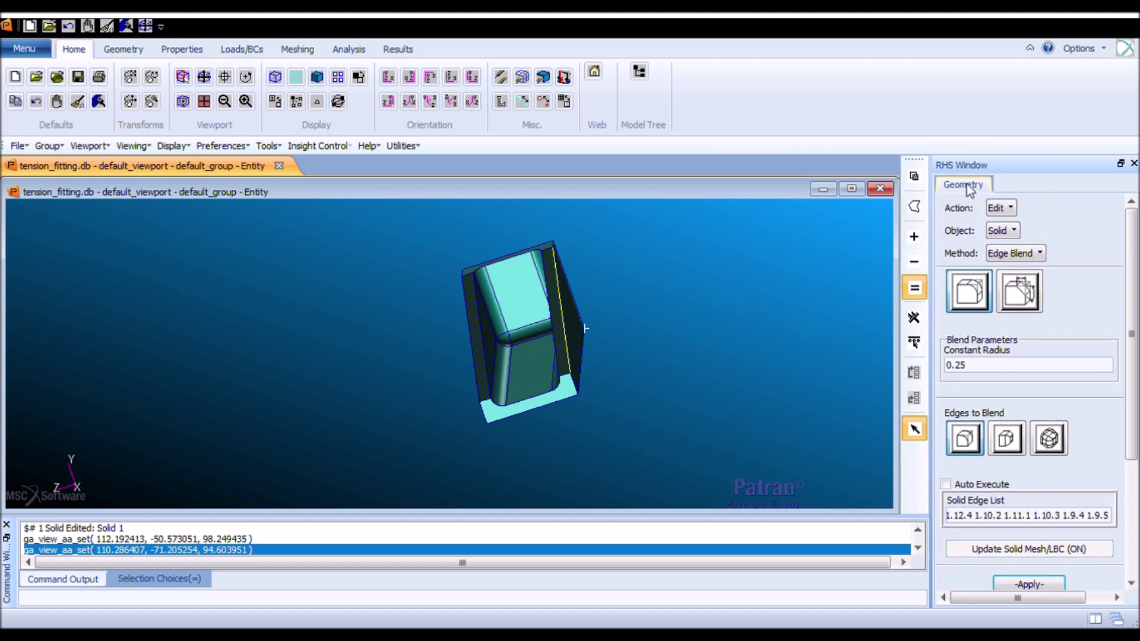
left_click(1012, 212)
left_click(1017, 227)
left_click(1018, 253)
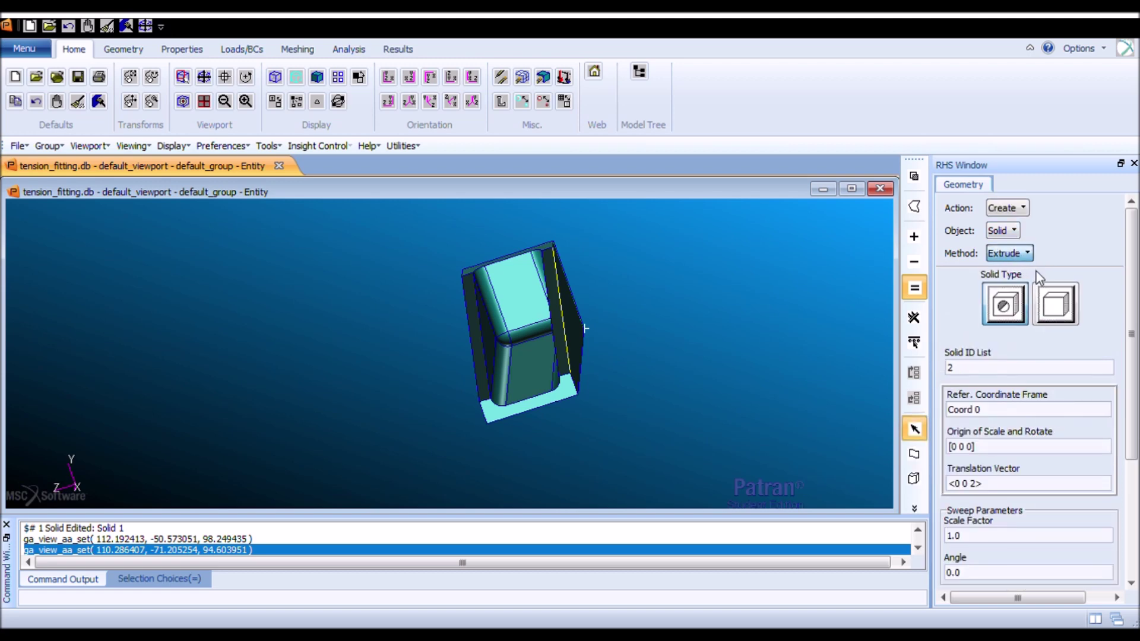
left_click(1039, 277)
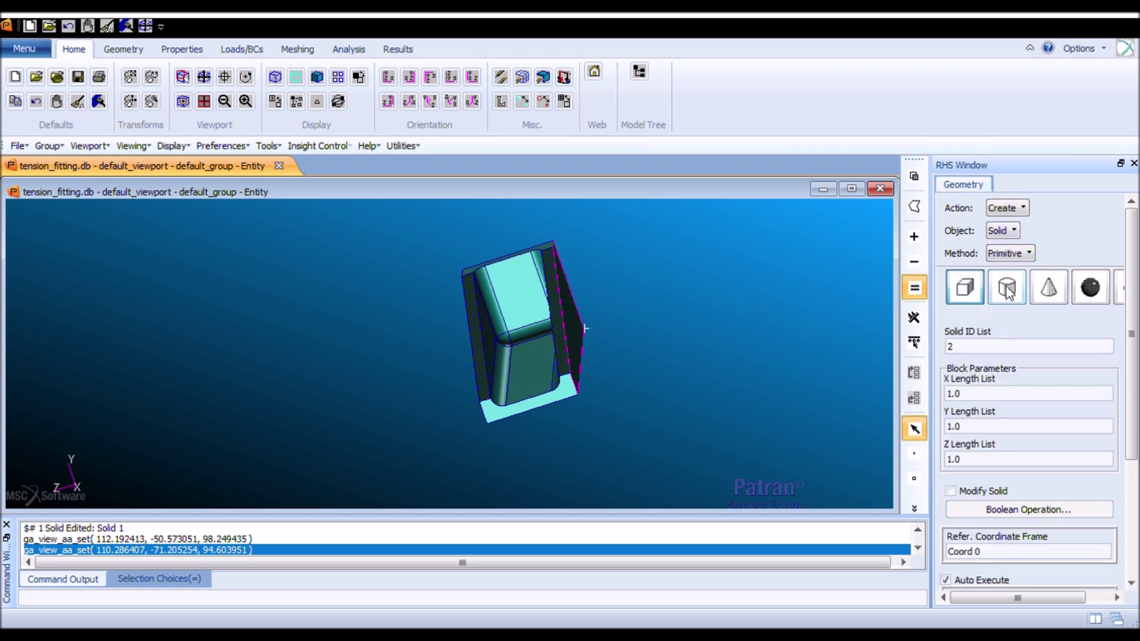
left_click(1007, 290)
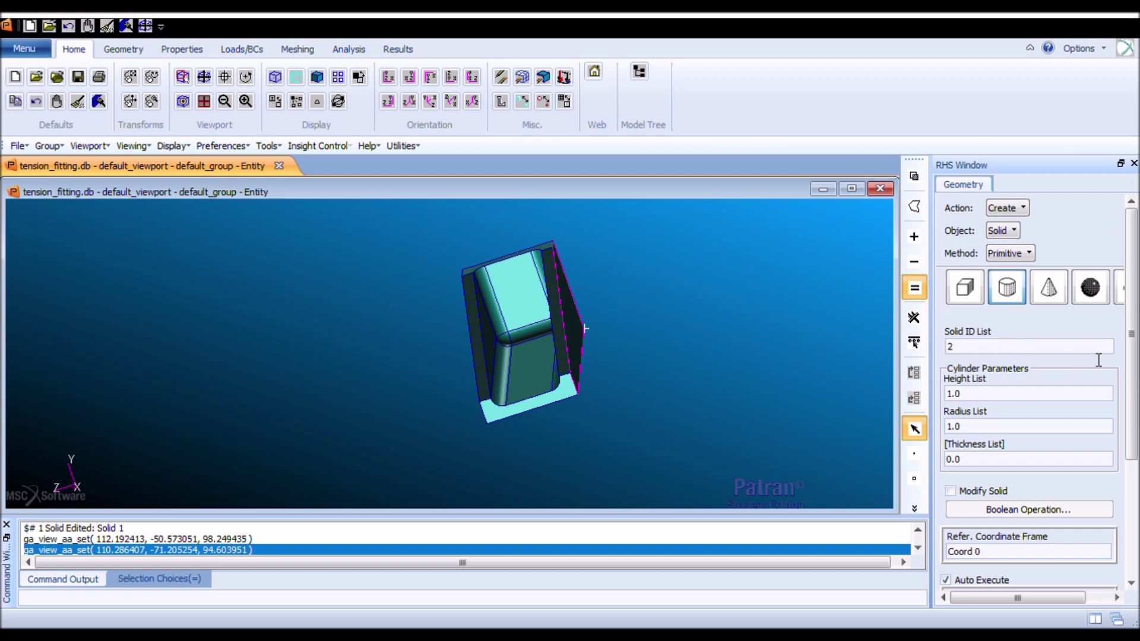
left_click_drag(1134, 349, 1134, 363)
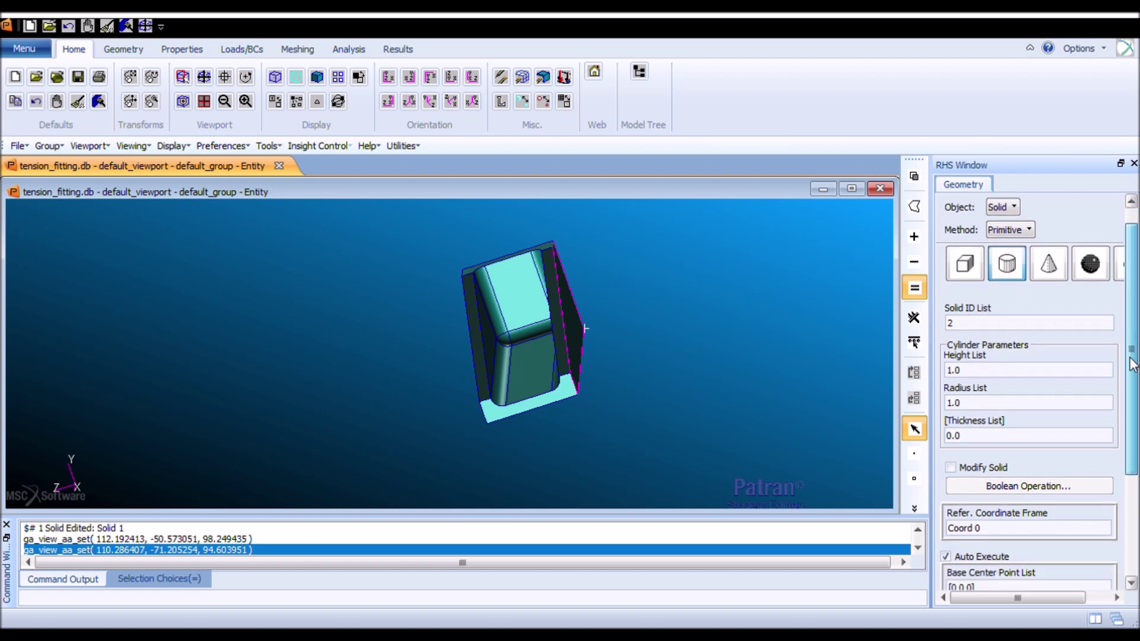
left_click(998, 370)
type("2")
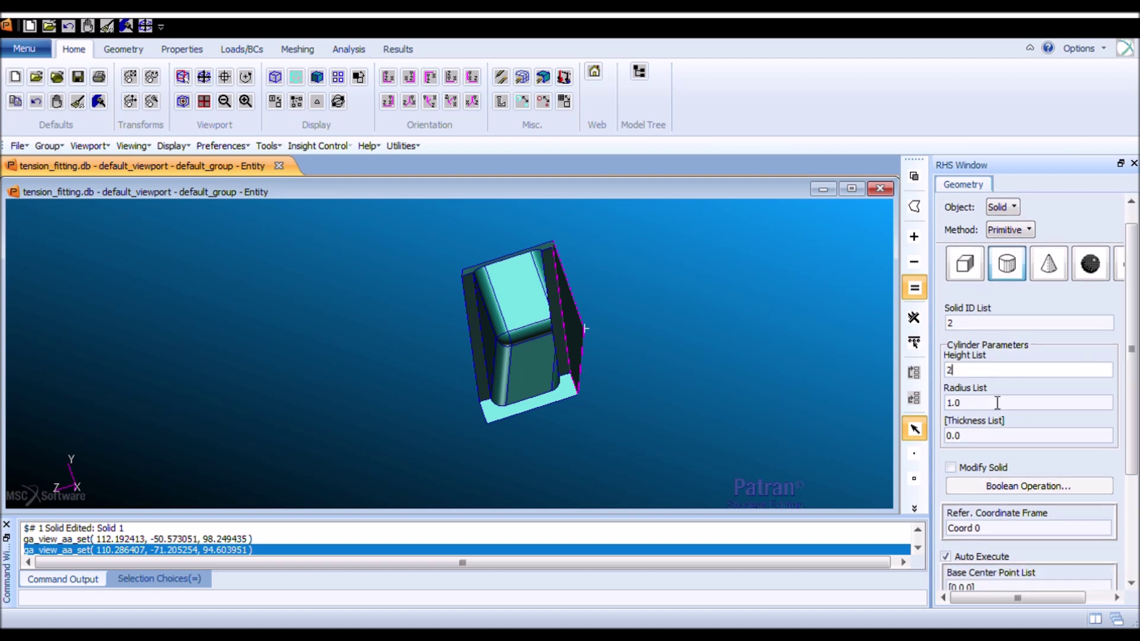
left_click(997, 405)
type("0.25")
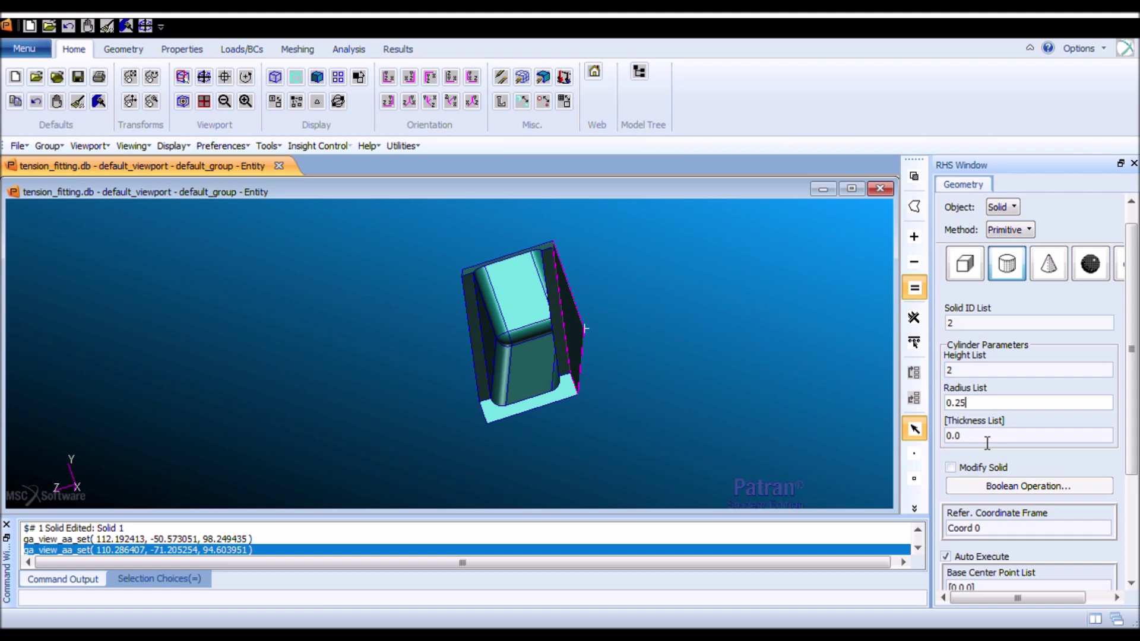
Create the cylinder at base center point [-1 1.25 1] along axis Coord 0.1, with Auto Execute off.
scroll(1118, 401, "down", 3)
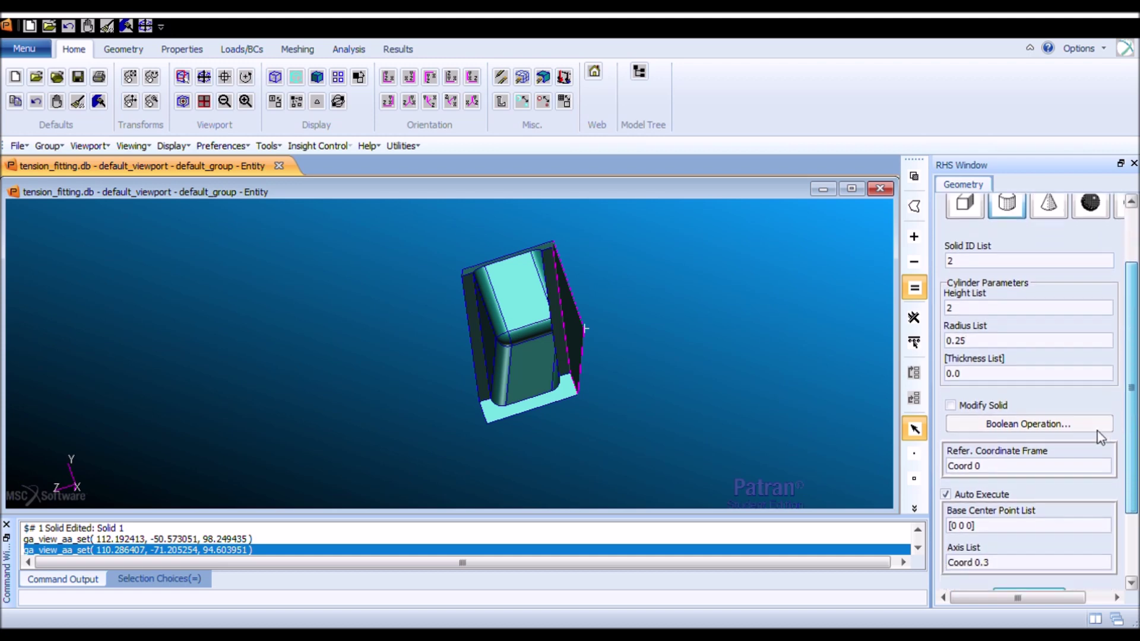
scroll(1097, 431, "down", 3)
left_click(981, 442)
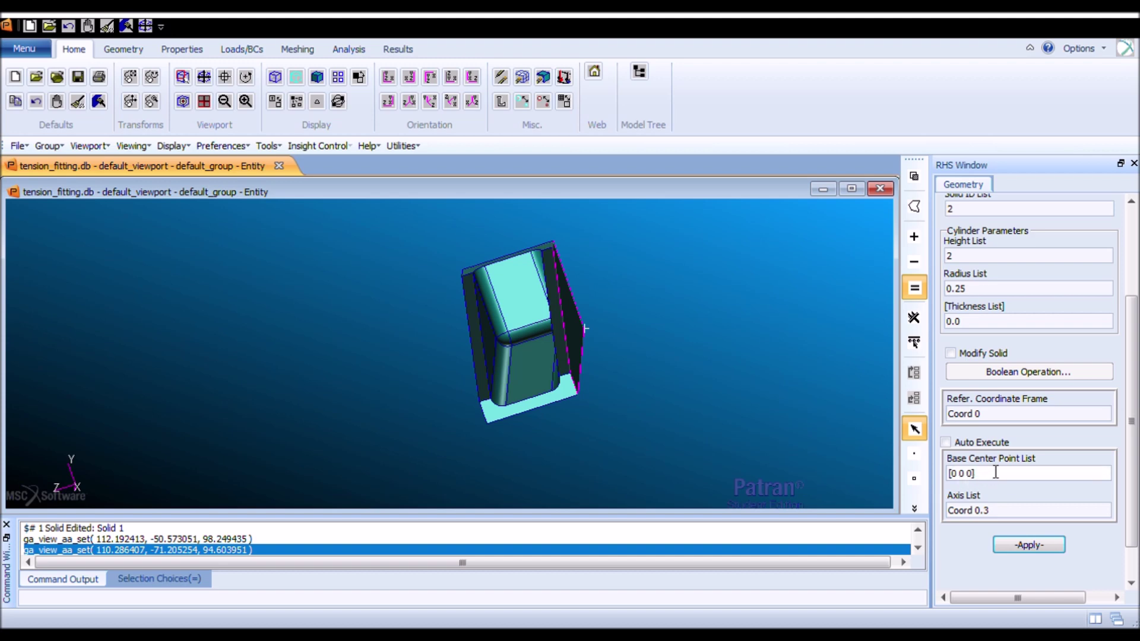
key("Delete")
type("-1")
key("Right")
key("BackSpace")
type("1.25")
key("Right")
type("1")
key("Delete")
key("Delete")
left_click(1009, 515)
key("BackSpace")
type("1")
left_click(1025, 547)
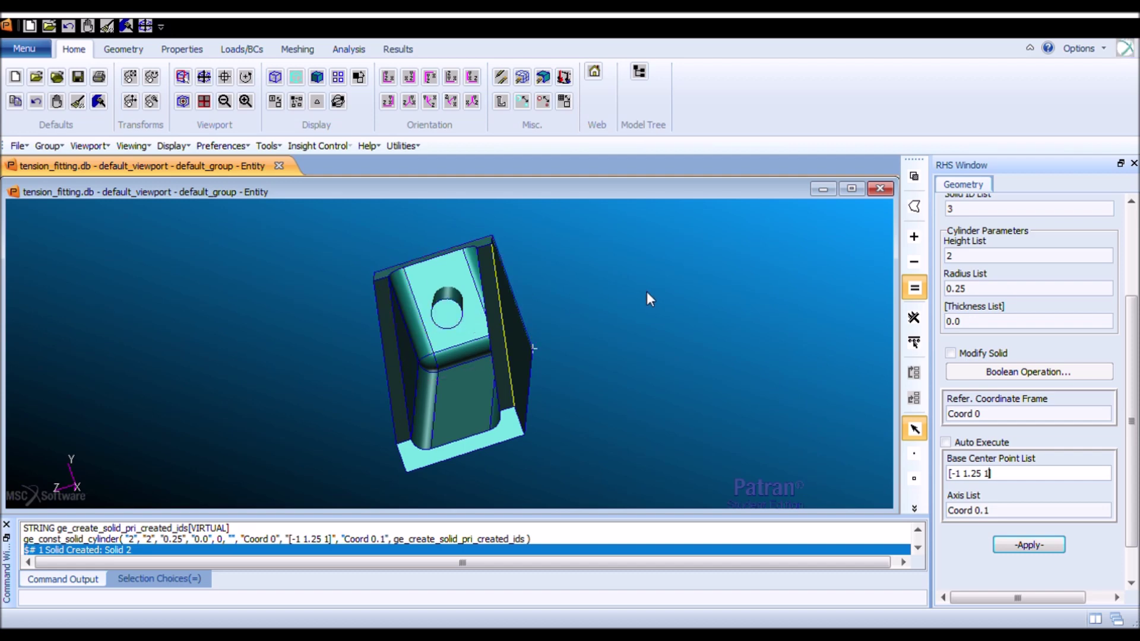
Subtract the cylinder from the fitting solid with a Boolean edit to cut a hole through the end wall.
middle_click_drag(647, 286, 405, 304)
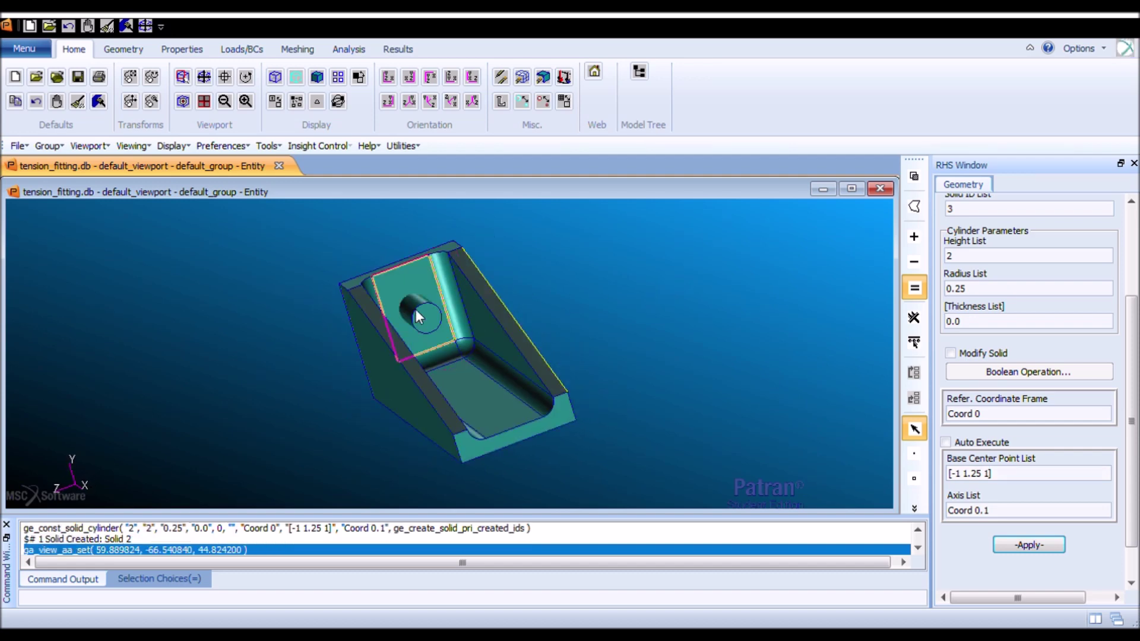
left_click(427, 319)
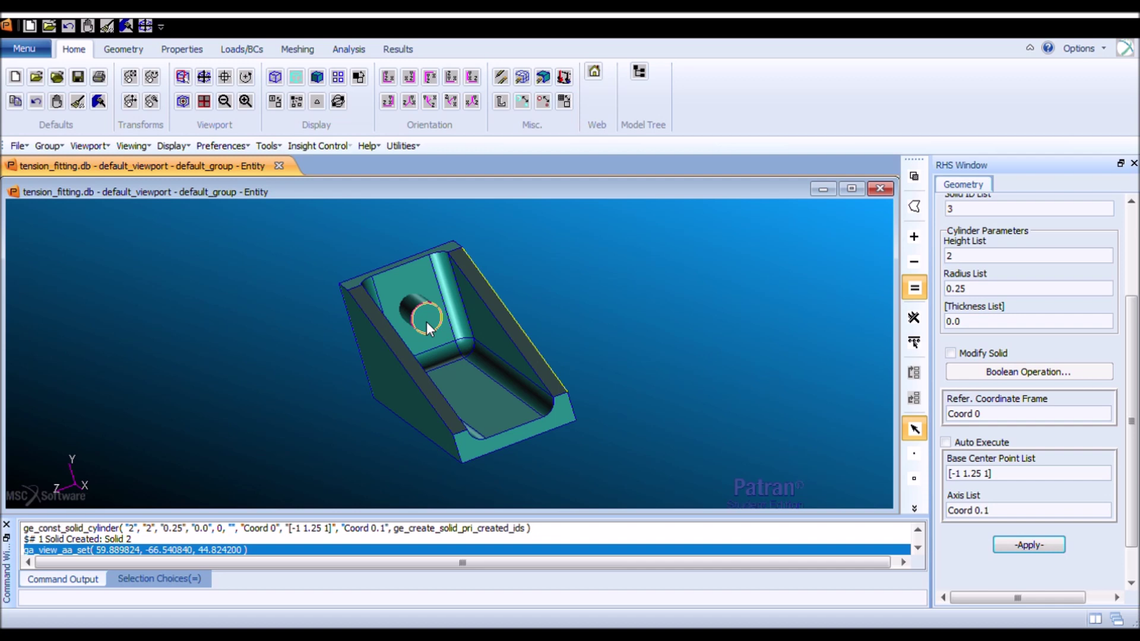
left_click_drag(1131, 336, 1131, 242)
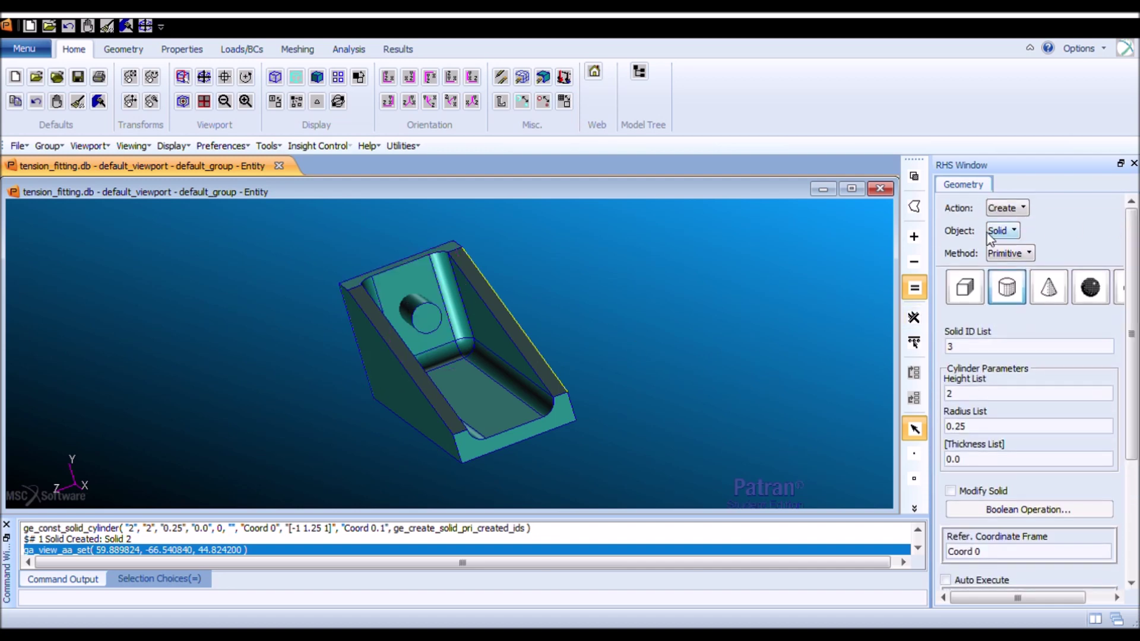
left_click(1012, 216)
left_click(1033, 261)
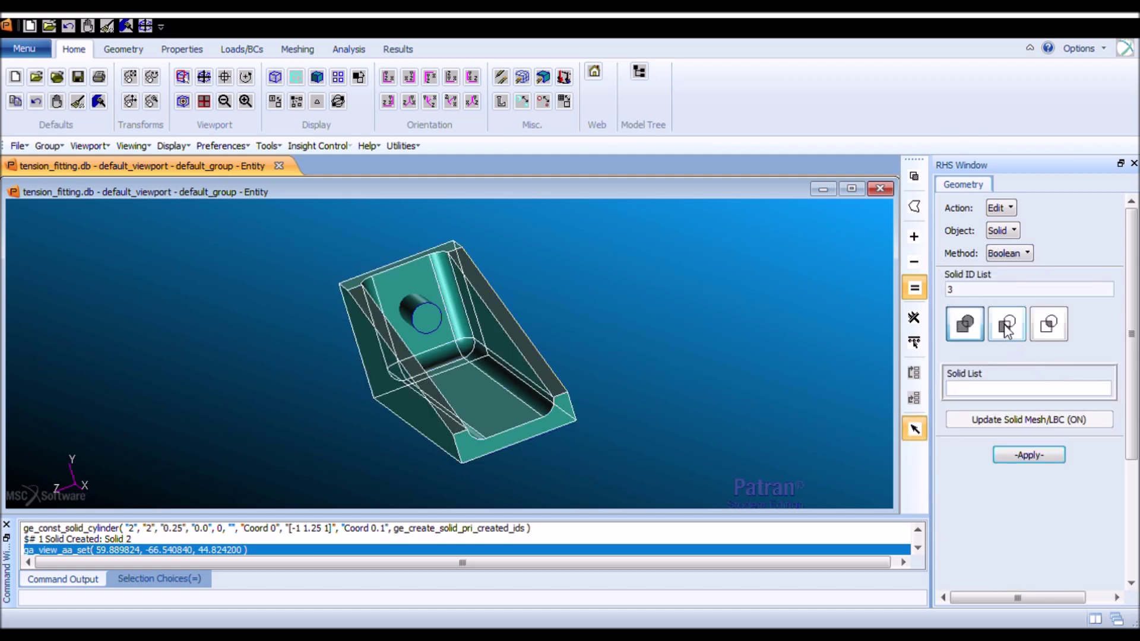
left_click(1006, 329)
left_click(1011, 331)
left_click(975, 374)
left_click(981, 405)
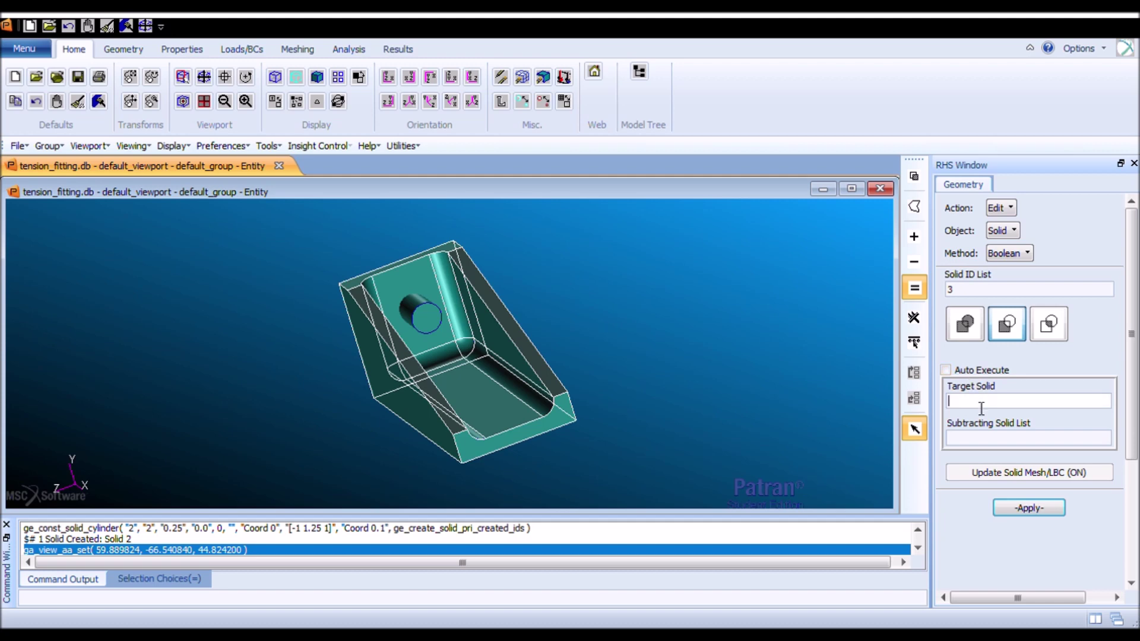
left_click(520, 369)
left_click(977, 441)
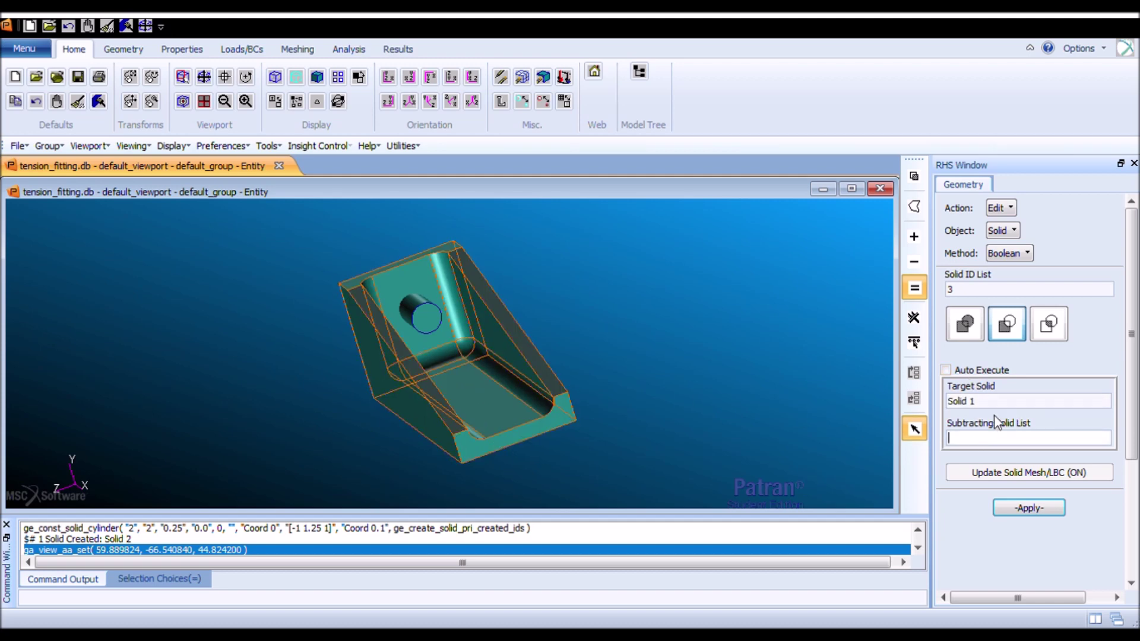
left_click(426, 318)
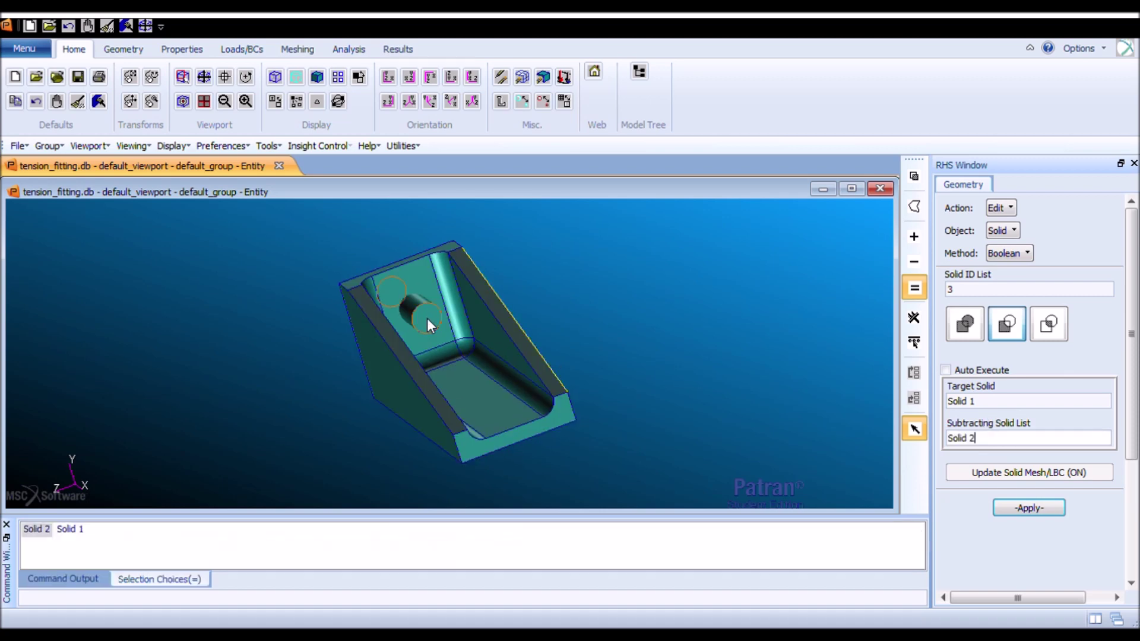
left_click(1016, 508)
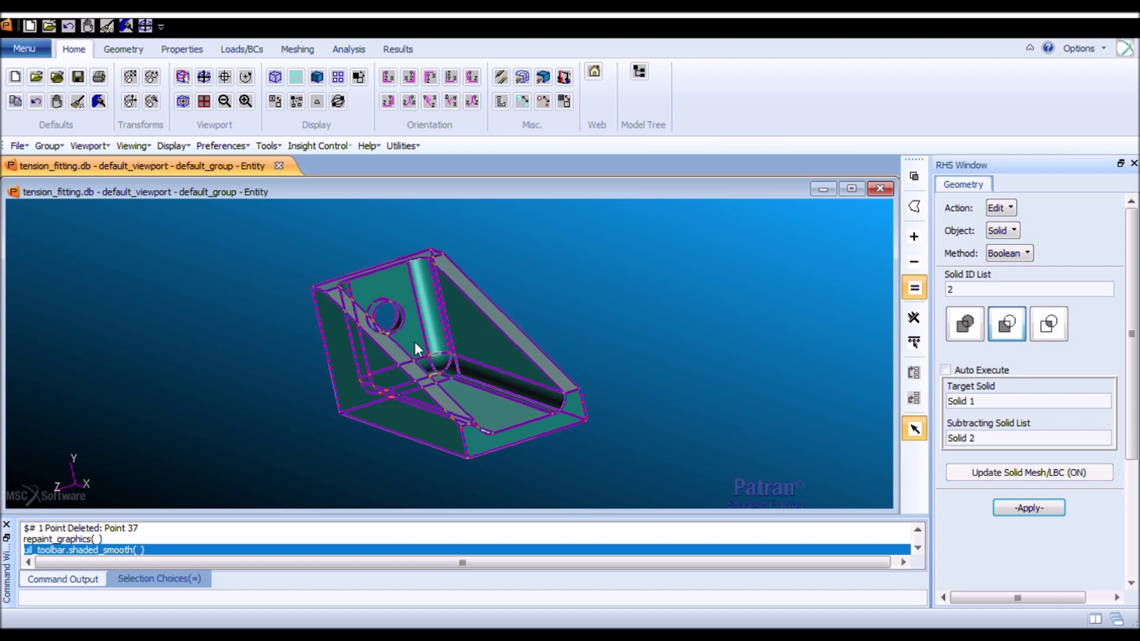
Switch to wireframe display and translate a copy of the near corner point of the pocket floor's open end by <0 0 -0.5>.
left_click(276, 78)
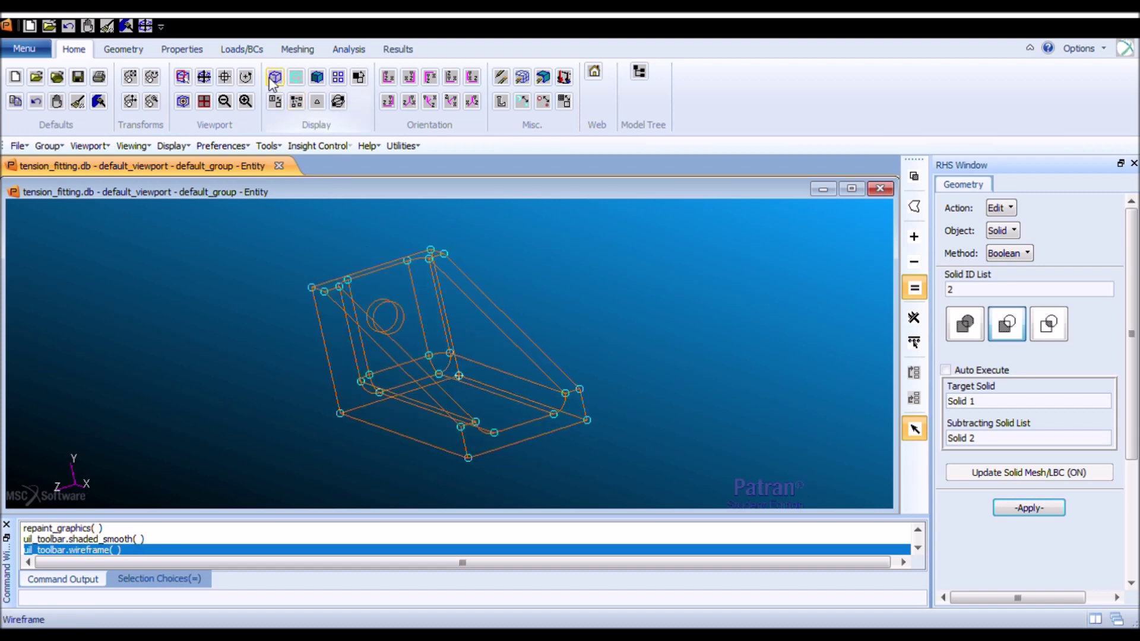
middle_click_drag(722, 380, 718, 392)
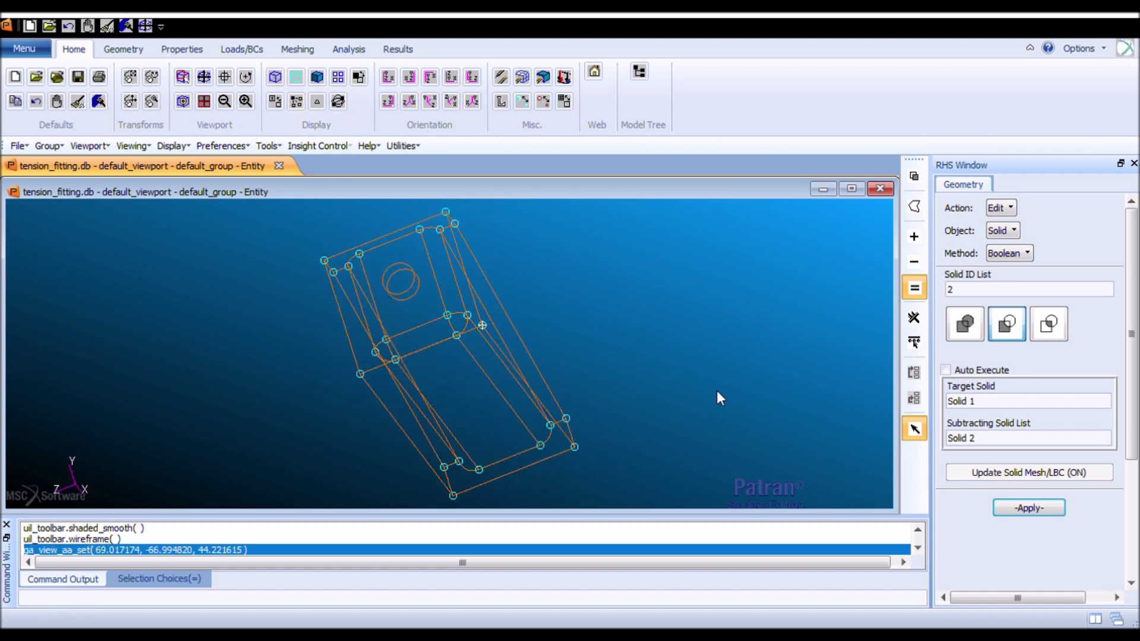
left_click(1006, 212)
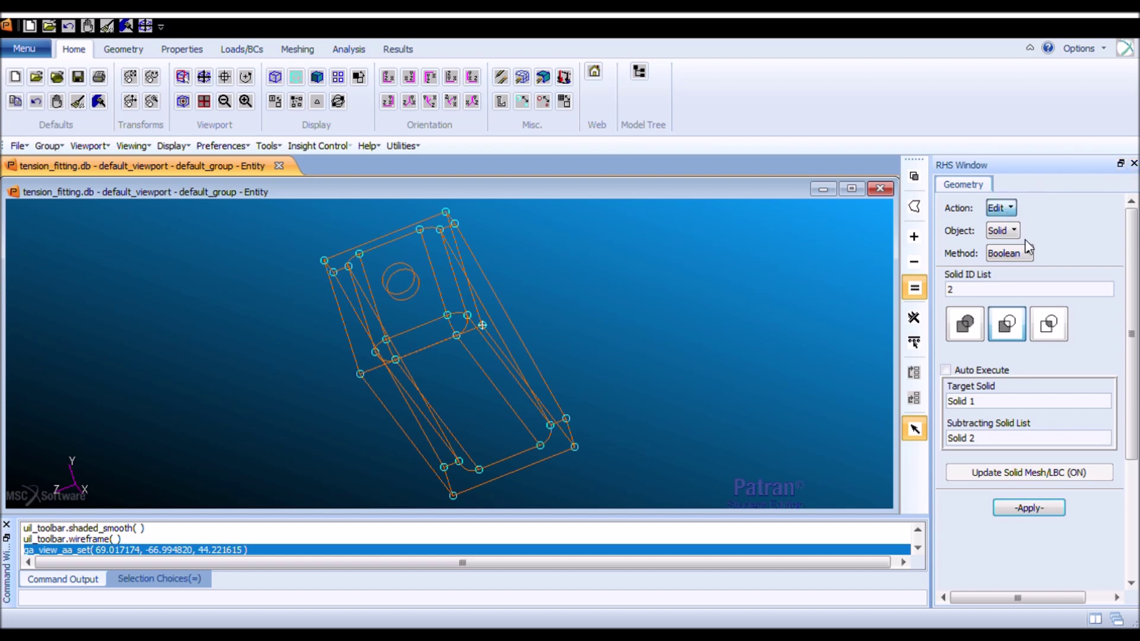
left_click(1052, 298)
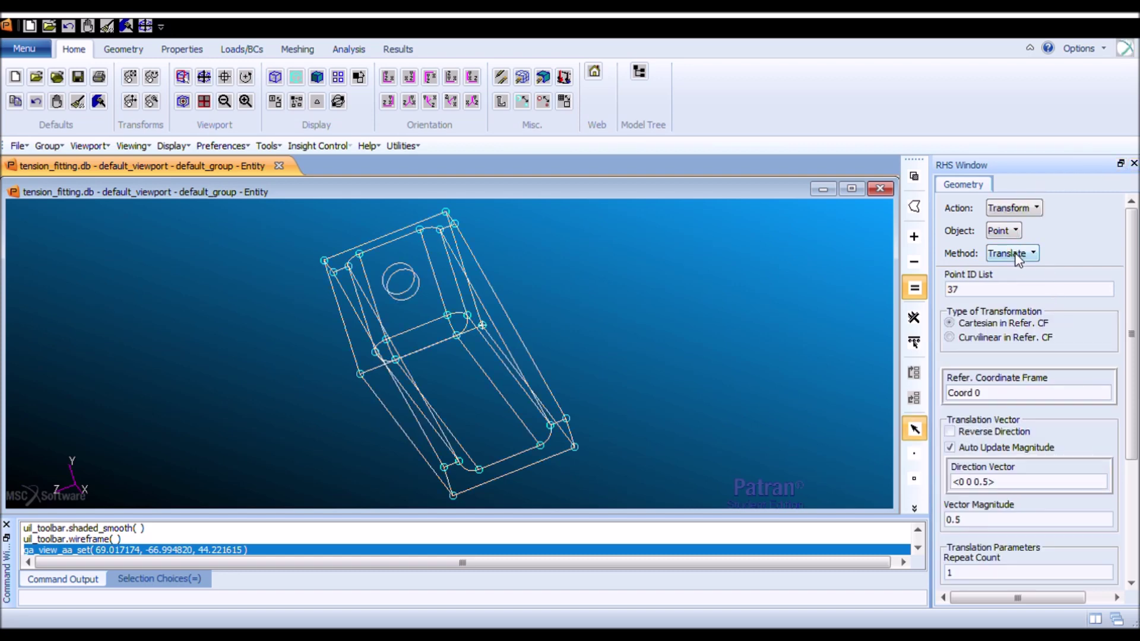
left_click_drag(1130, 257, 1131, 333)
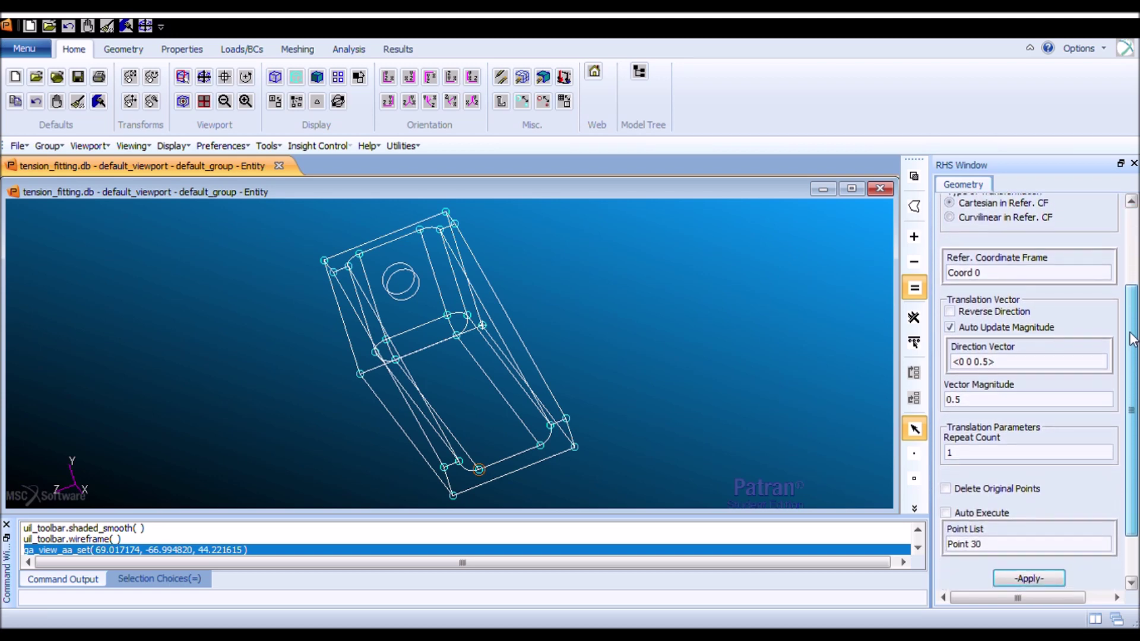
left_click(974, 362)
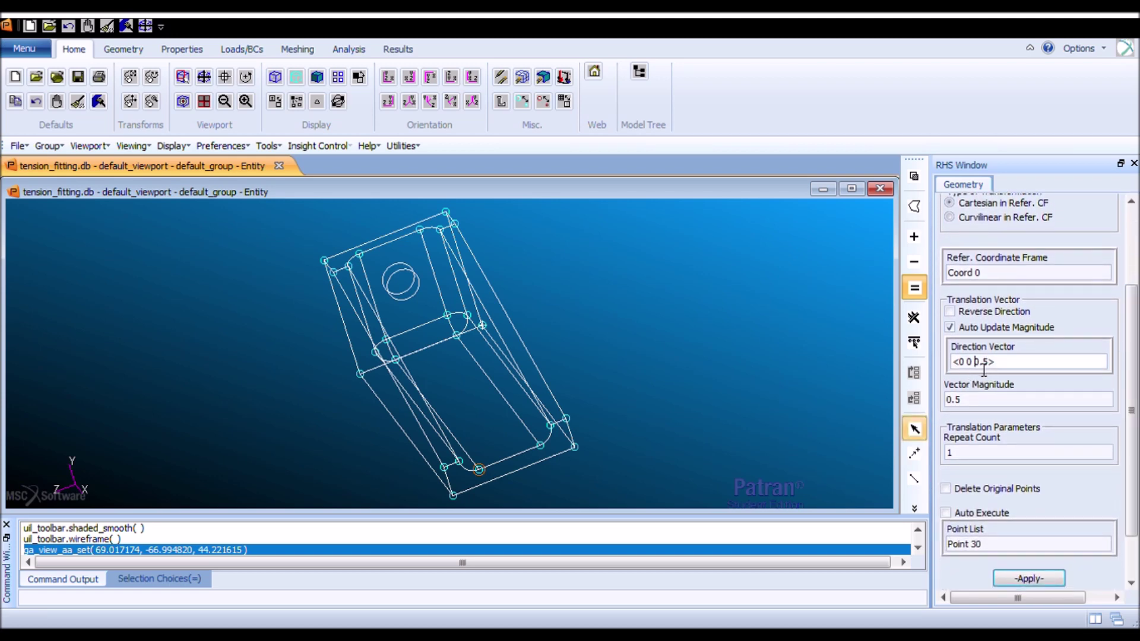
type("-")
triple_click(981, 546)
key("BackSpace")
left_click(478, 470)
left_click(1048, 576)
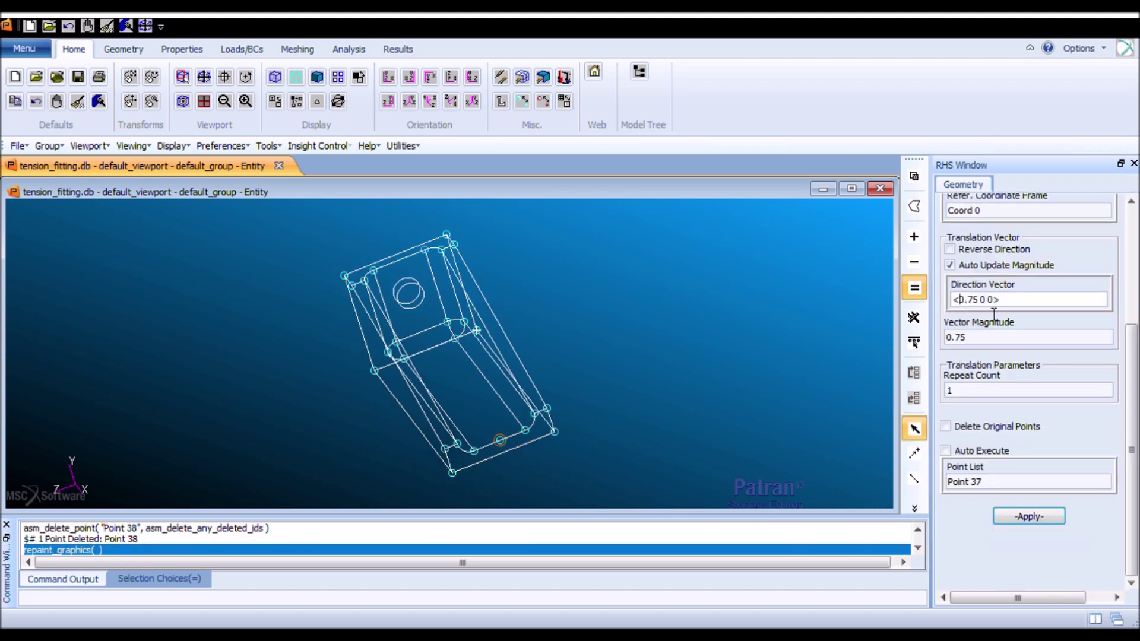
Translate a copy of the midpoint on the pocket floor's open end edge by <-0.75 0 0>.
type("-")
left_click(997, 482)
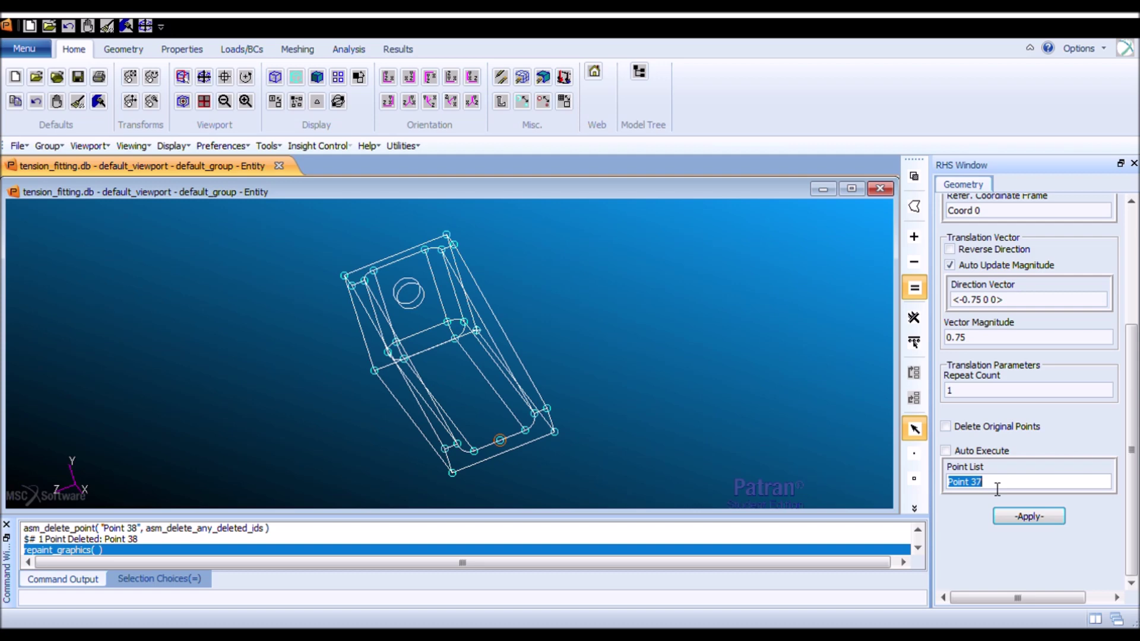
left_click(500, 440)
left_click(1030, 515)
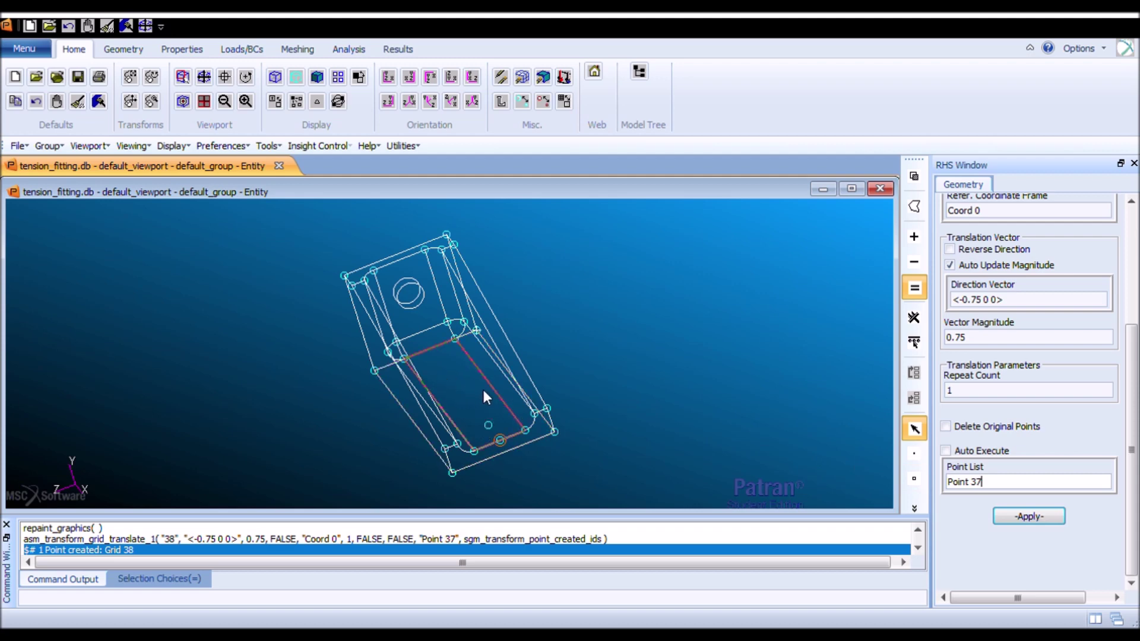
Translate the new floor point (Point 38) by <-1.5 0 0> with a repeat count of 2, keeping the original.
left_click(989, 303)
key("BackSpace")
key("BackSpace")
key("BackSpace")
type("1.5")
left_click(985, 390)
key("BackSpace")
type("2")
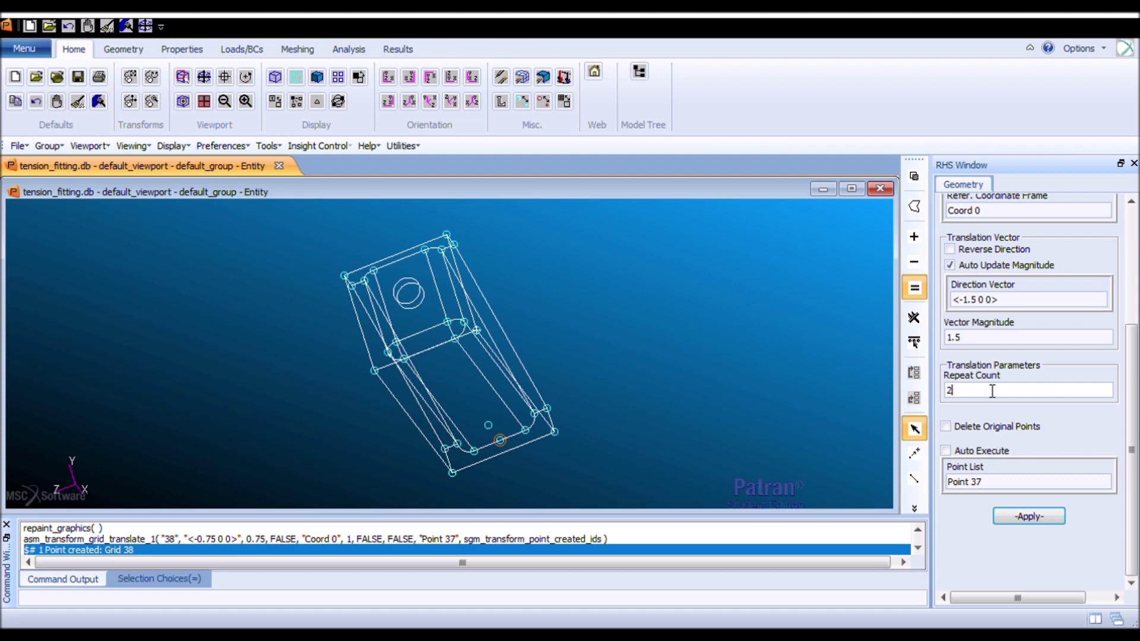
left_click(986, 482)
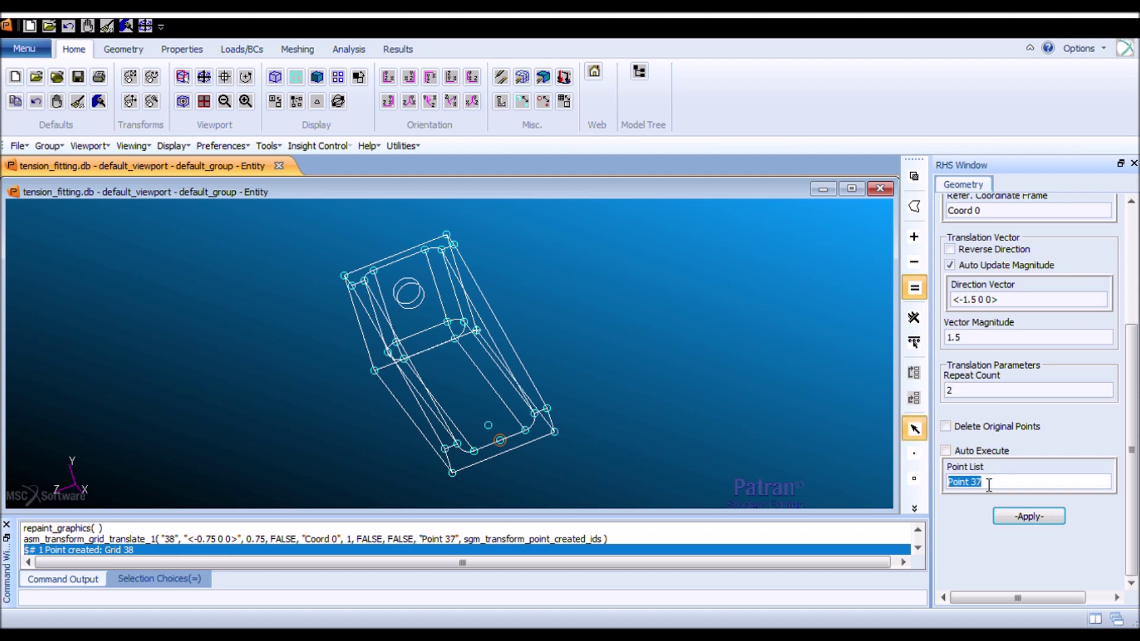
key("BackSpace")
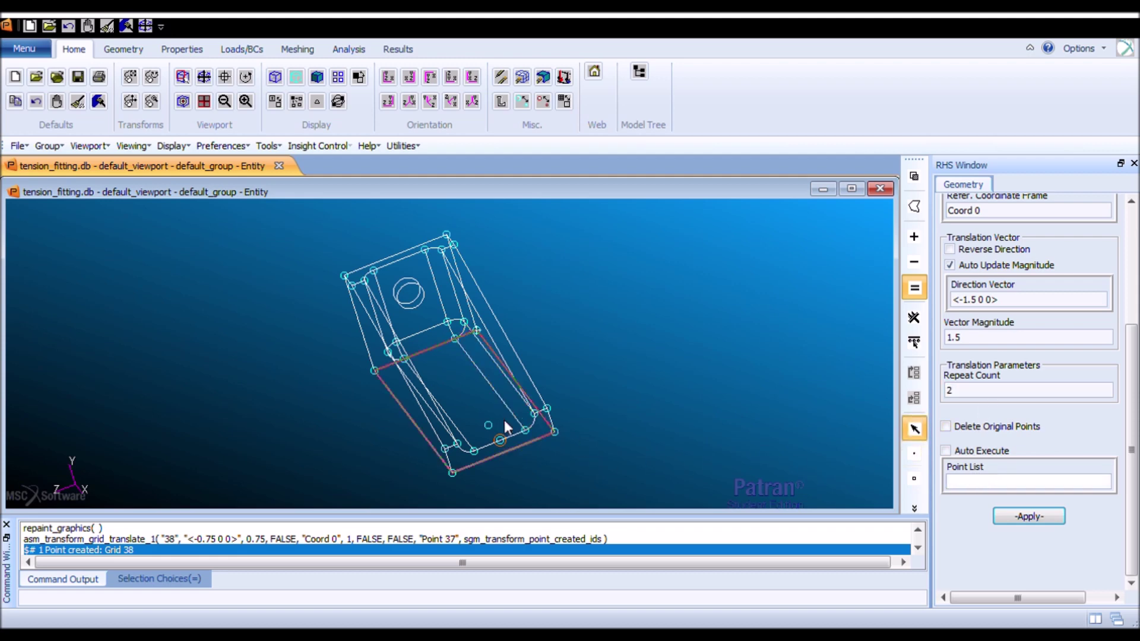
left_click(488, 425)
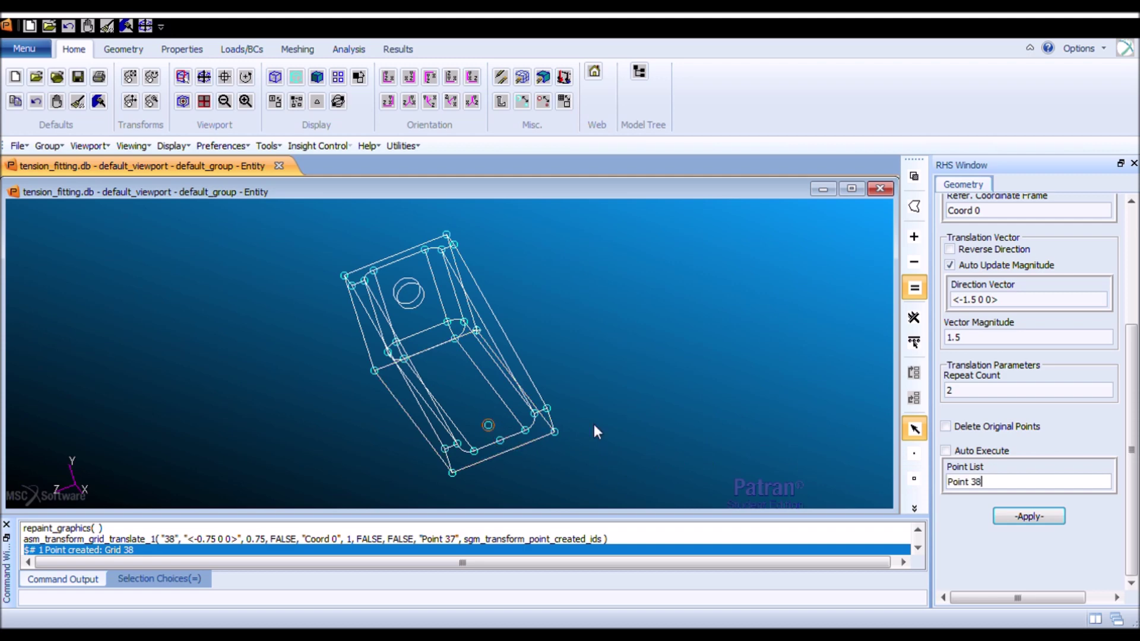
left_click(1031, 516)
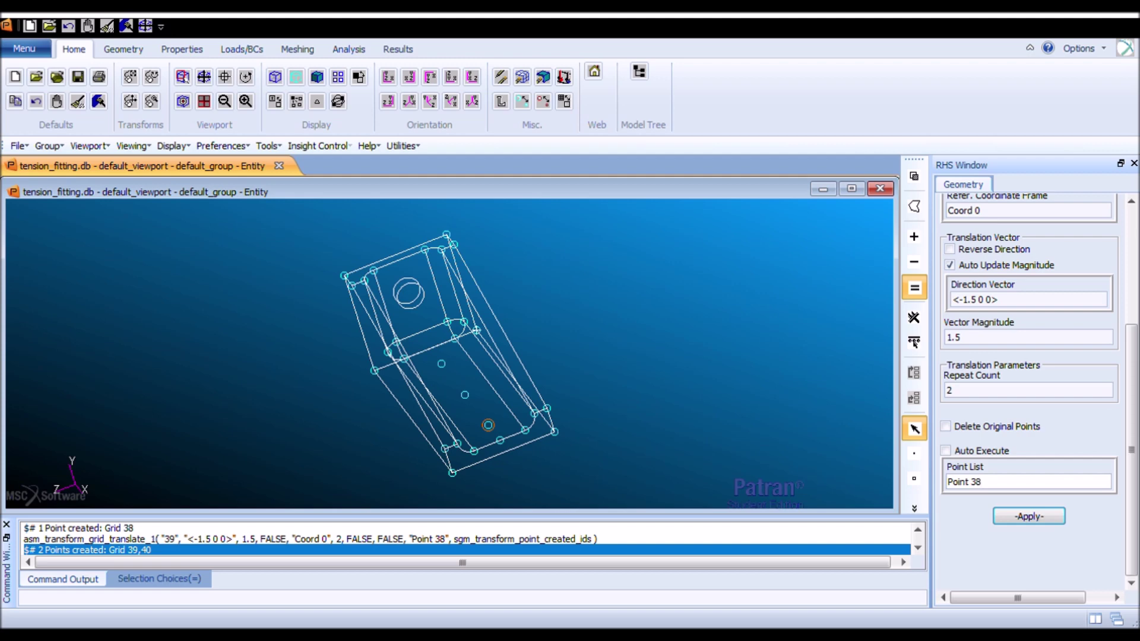
Set the three new pocket floor points as base centers for a primitive cylinder solid and its axis to Coord 0.2.
left_click_drag(1132, 421, 1130, 291)
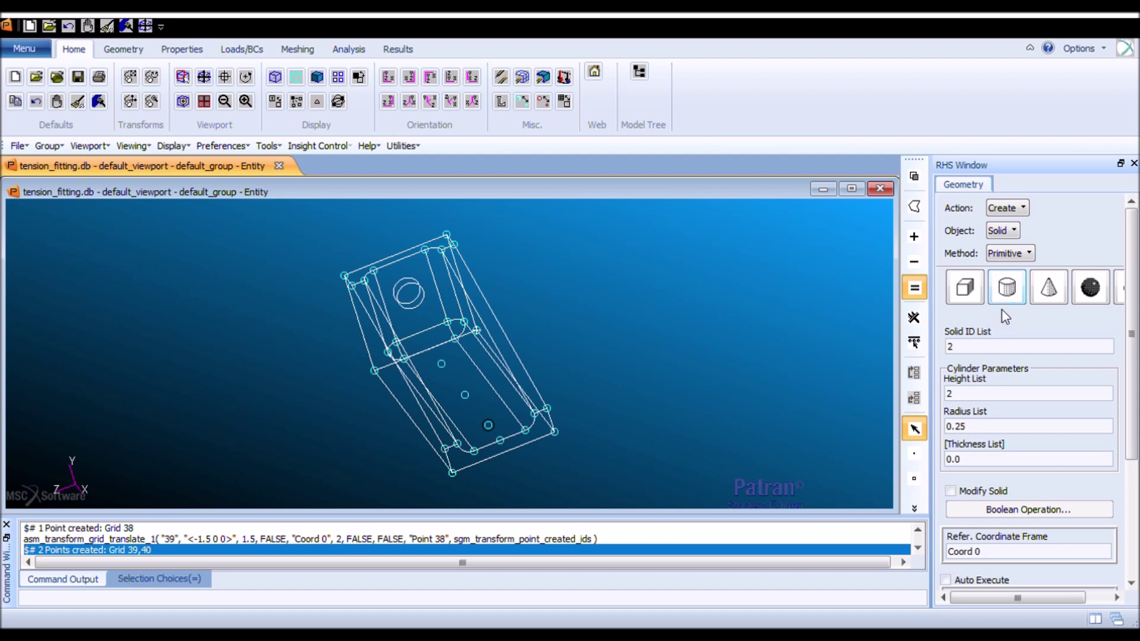
left_click_drag(1129, 349, 1108, 477)
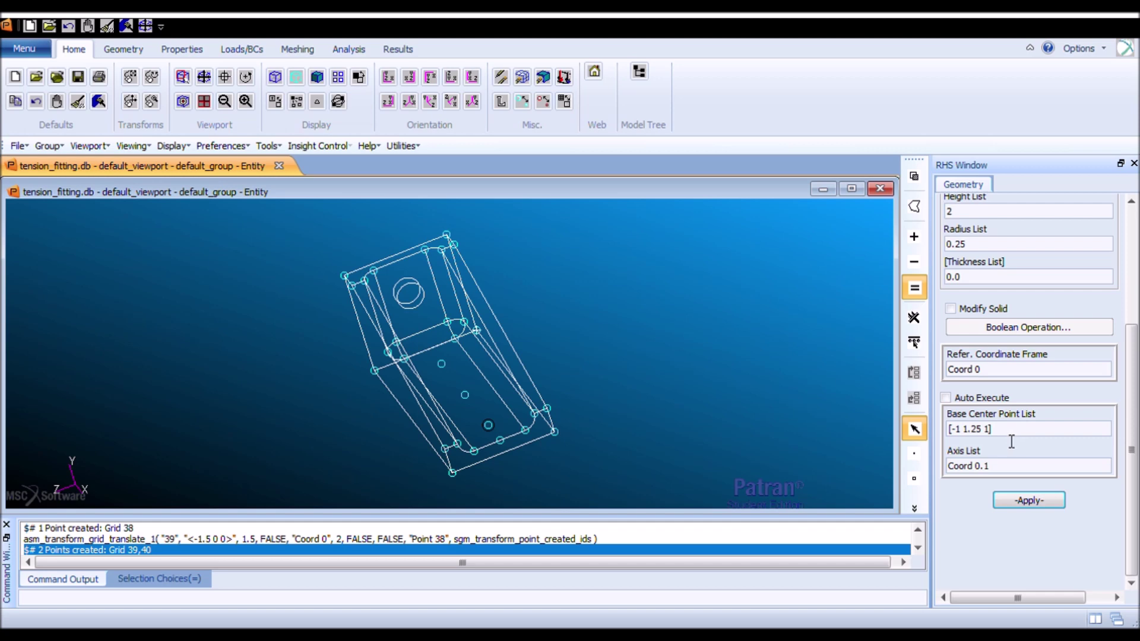
left_click_drag(1010, 439, 936, 439)
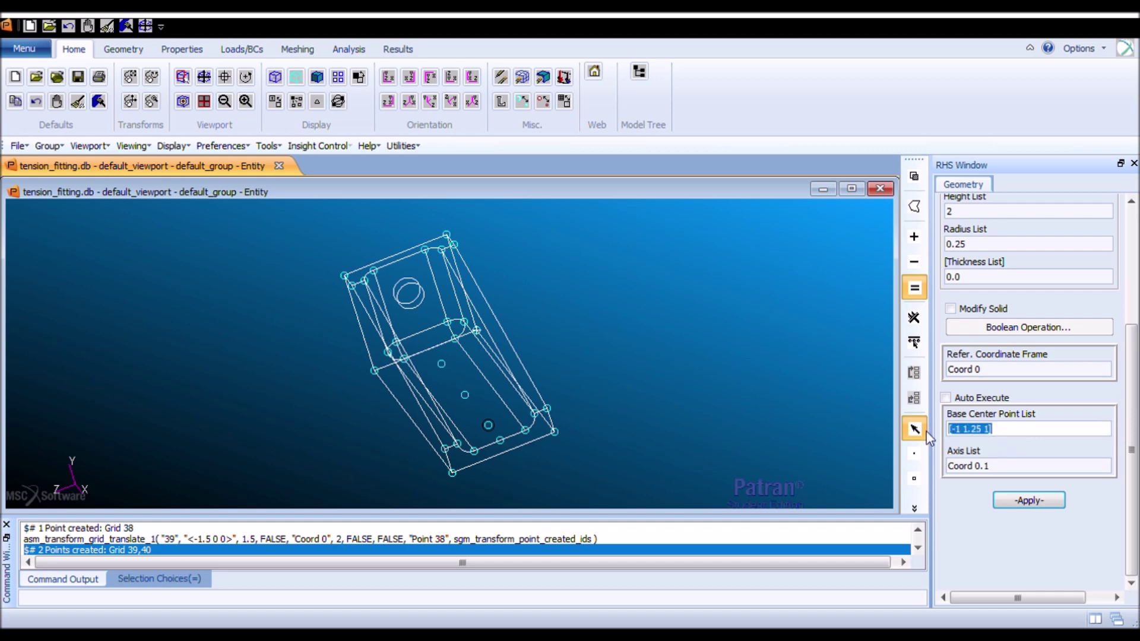
key("Delete")
left_click(438, 365)
left_click(465, 393)
left_click(489, 424)
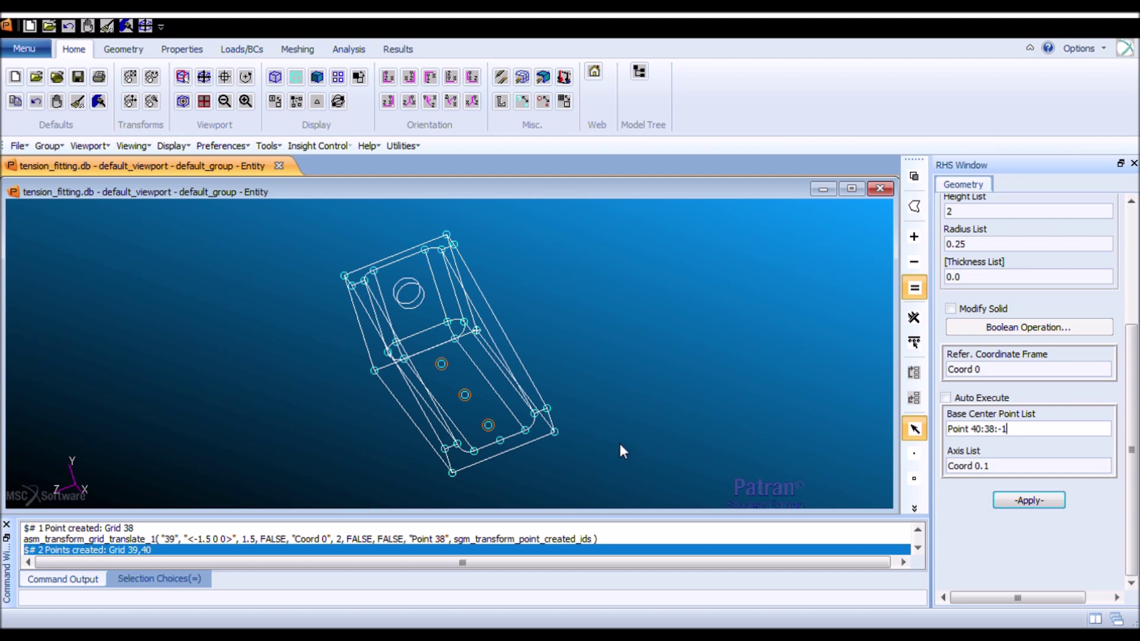
left_click(982, 466)
type(".1")
key("BackSpace")
type("2")
scroll(1135, 469, "up", 1)
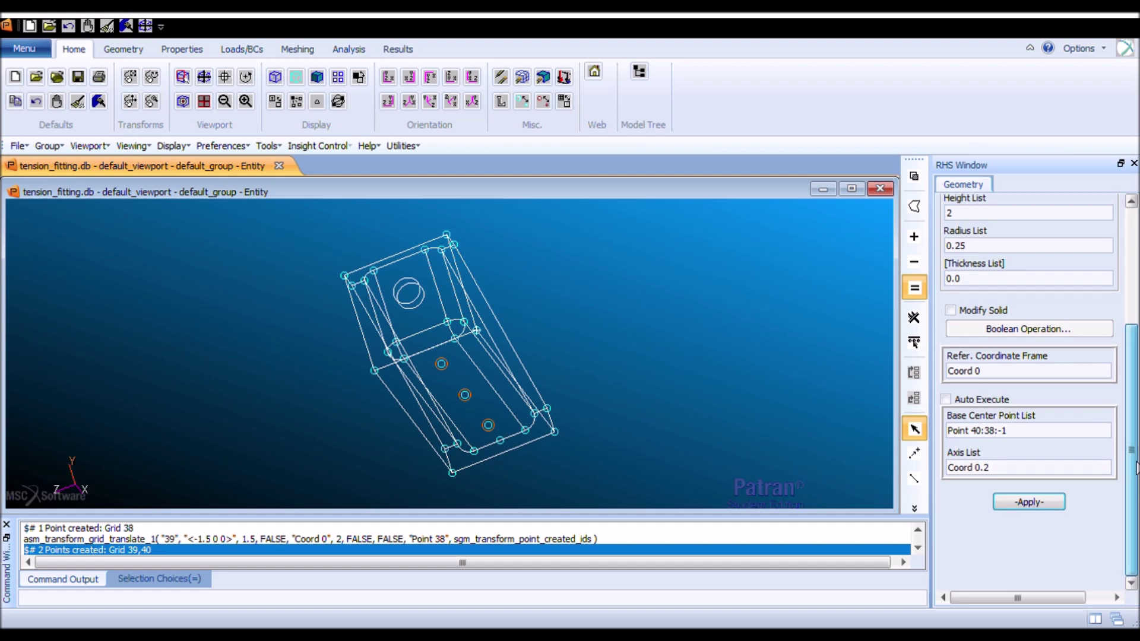
Create cylinders at the three floor points with height -1 and radius 0.125.
scroll(1136, 469, "up", 3)
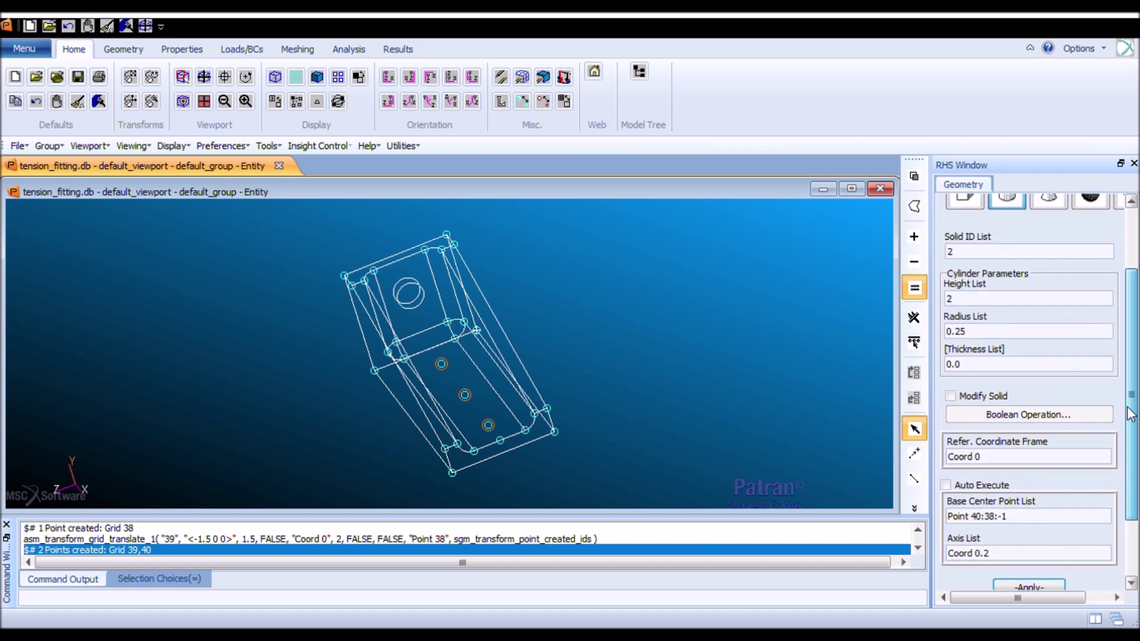
double_click(988, 304)
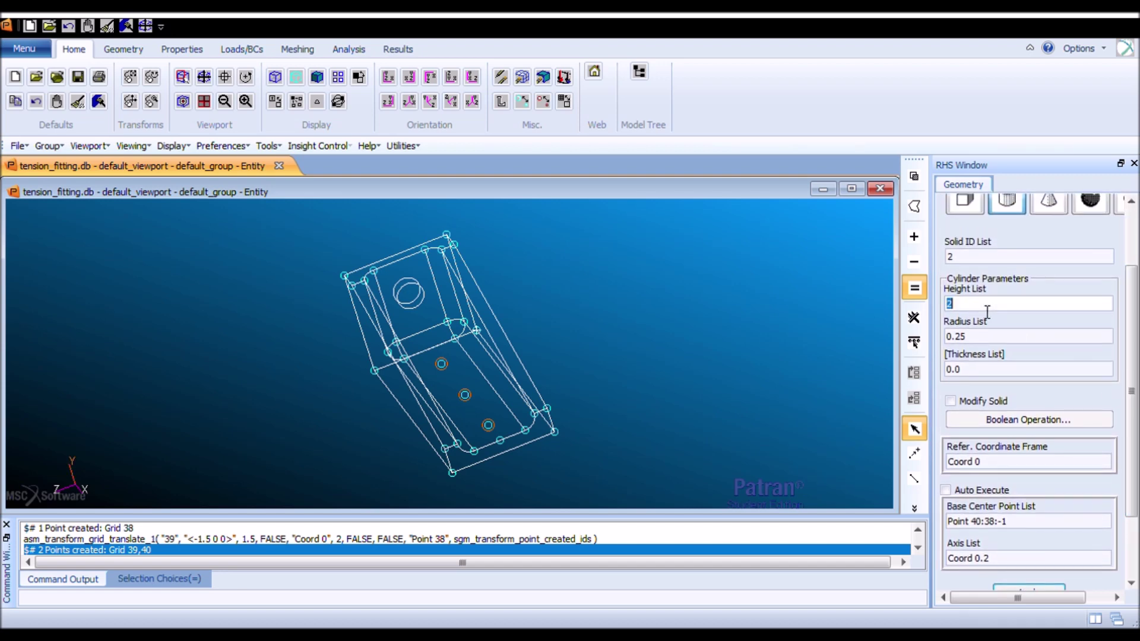
type("-1")
double_click(982, 341)
left_click(981, 345)
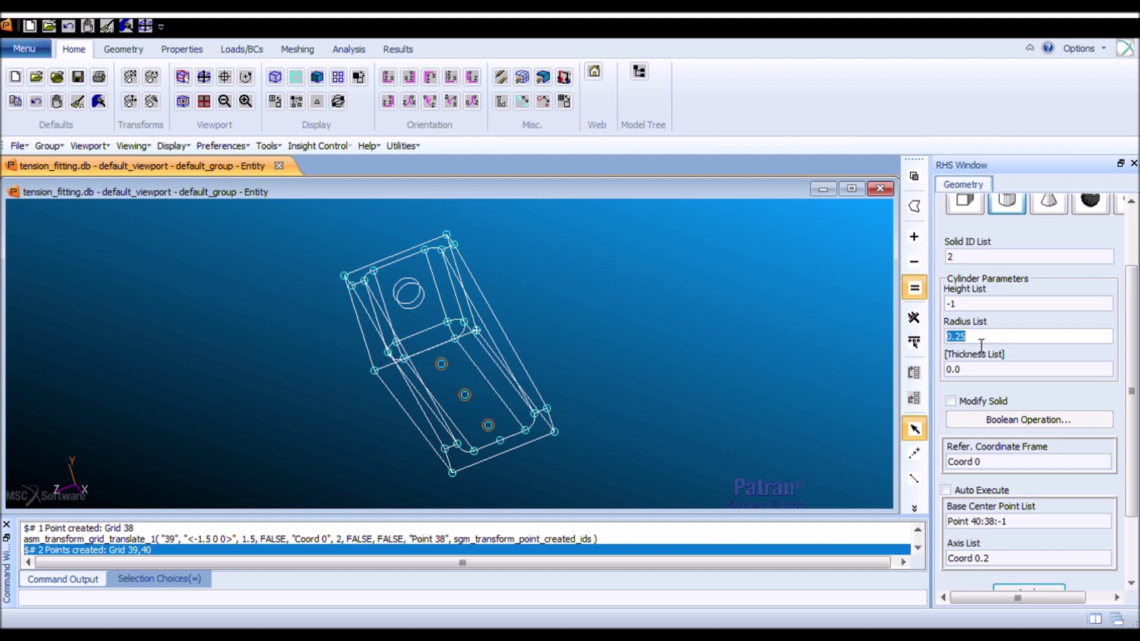
type("0.125")
left_click_drag(1126, 336, 1128, 416)
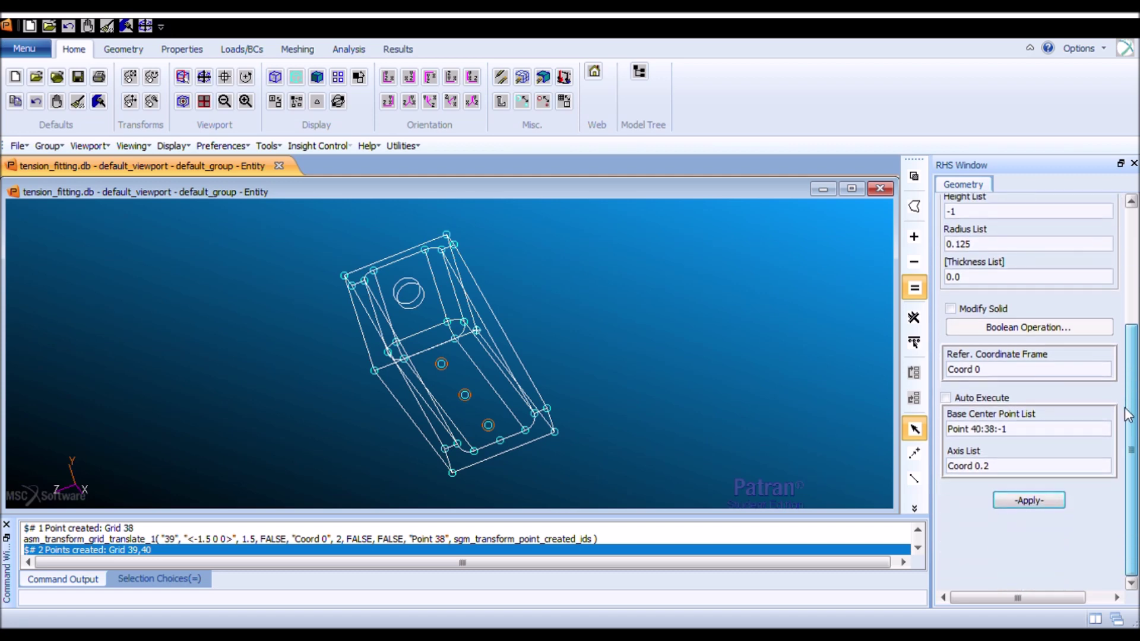
left_click(1037, 494)
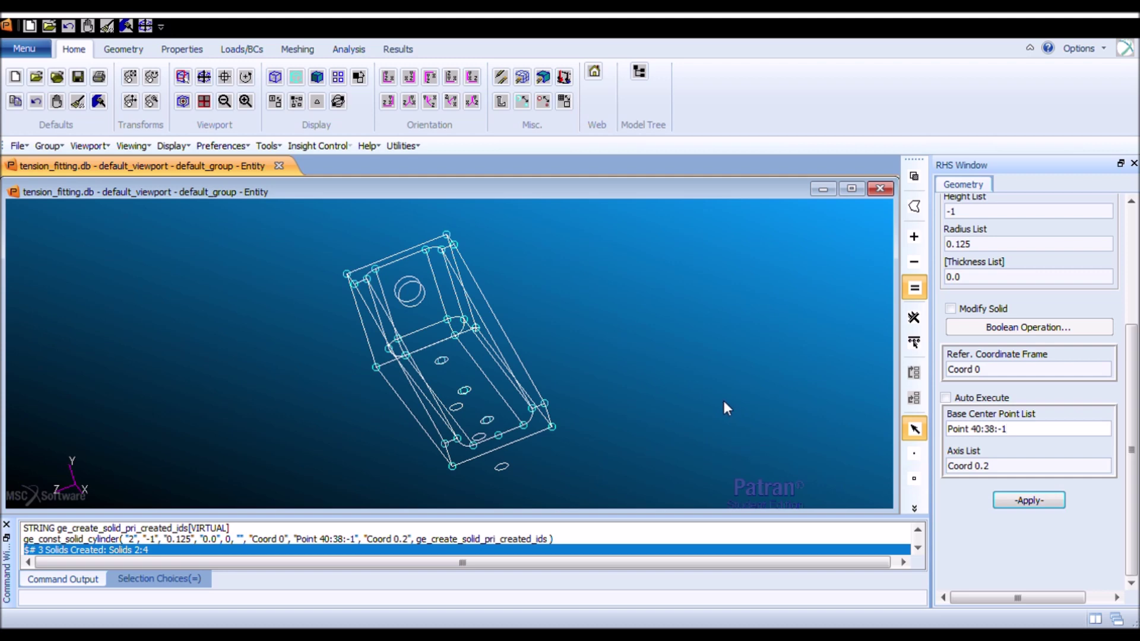
Switch to smooth shaded display and set up a Boolean solid subtraction with the fitting (Solid 1) as target.
left_click(317, 78)
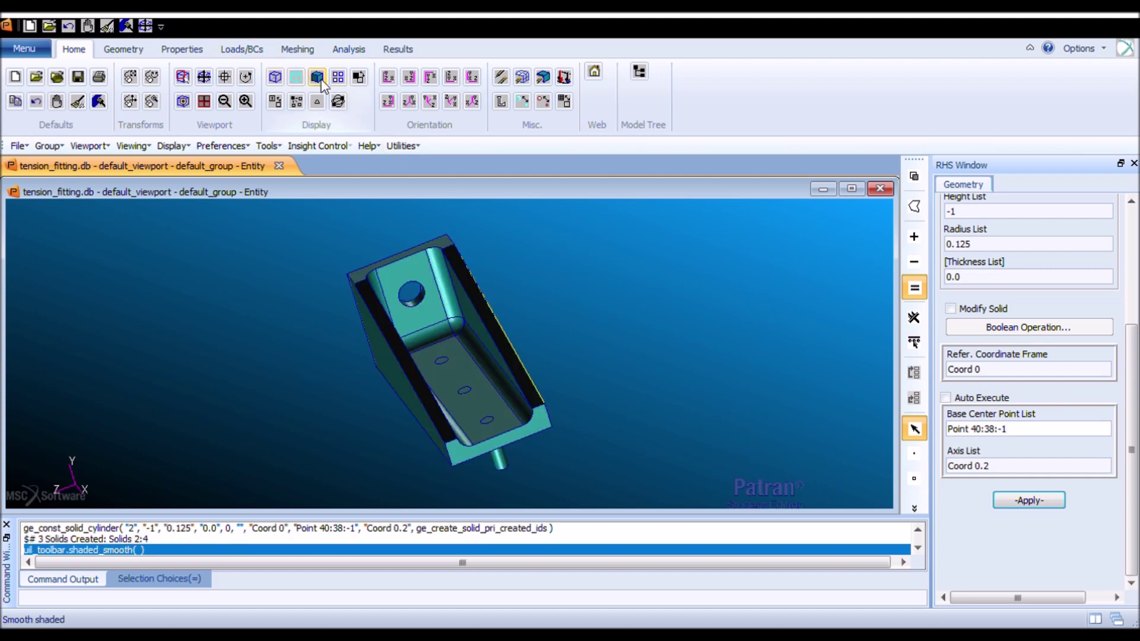
mouse_move(625, 343)
middle_mouse_down()
mouse_move(629, 299)
mouse_move(621, 323)
mouse_move(618, 309)
mouse_move(589, 316)
mouse_move(624, 346)
middle_mouse_up()
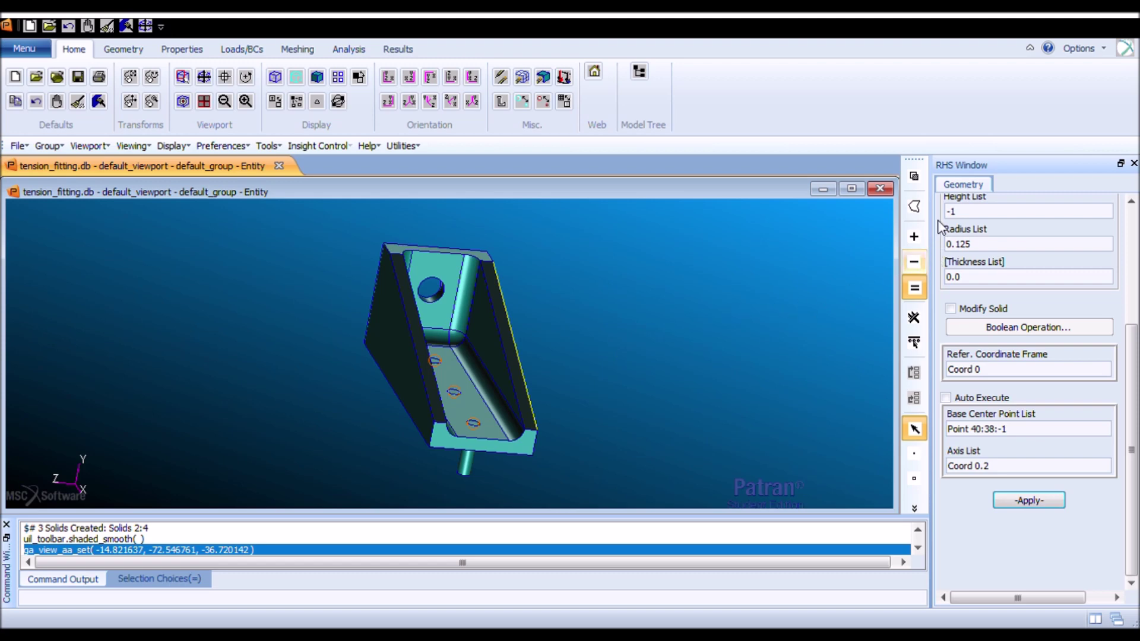
left_click_drag(1132, 333, 1135, 208)
left_click(1014, 205)
left_click(1033, 266)
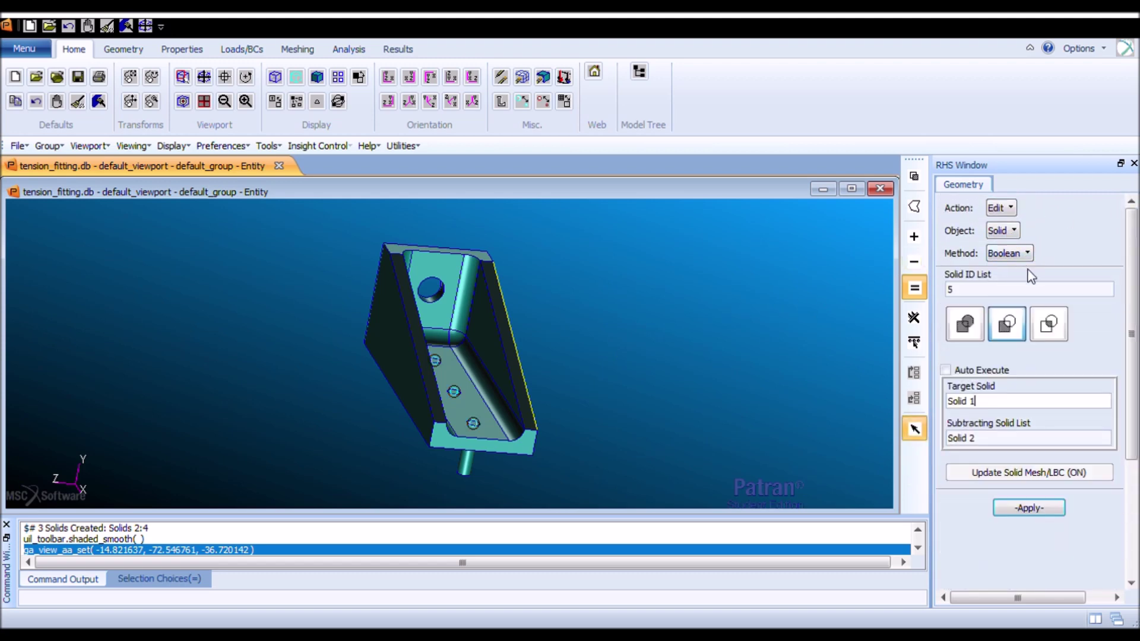
triple_click(1000, 410)
left_click(1000, 410)
triple_click(999, 411)
left_click(504, 358)
triple_click(964, 442)
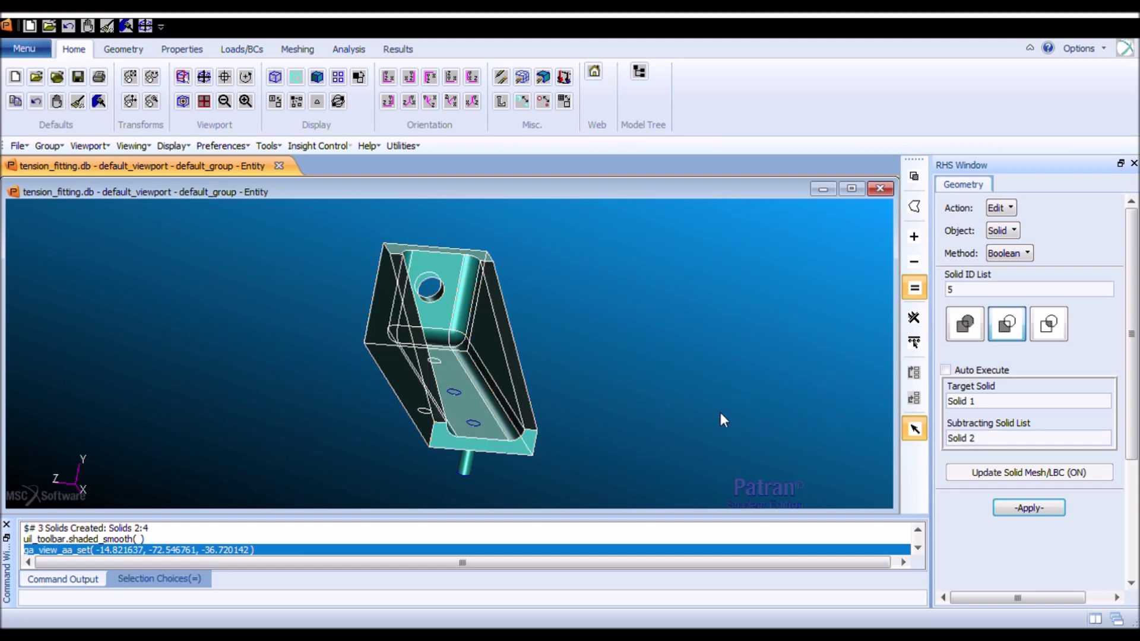
Subtract the three small cylinders from the fitting to cut the bolt holes through the floor.
middle_click_drag(718, 409, 742, 397)
triple_click(976, 441)
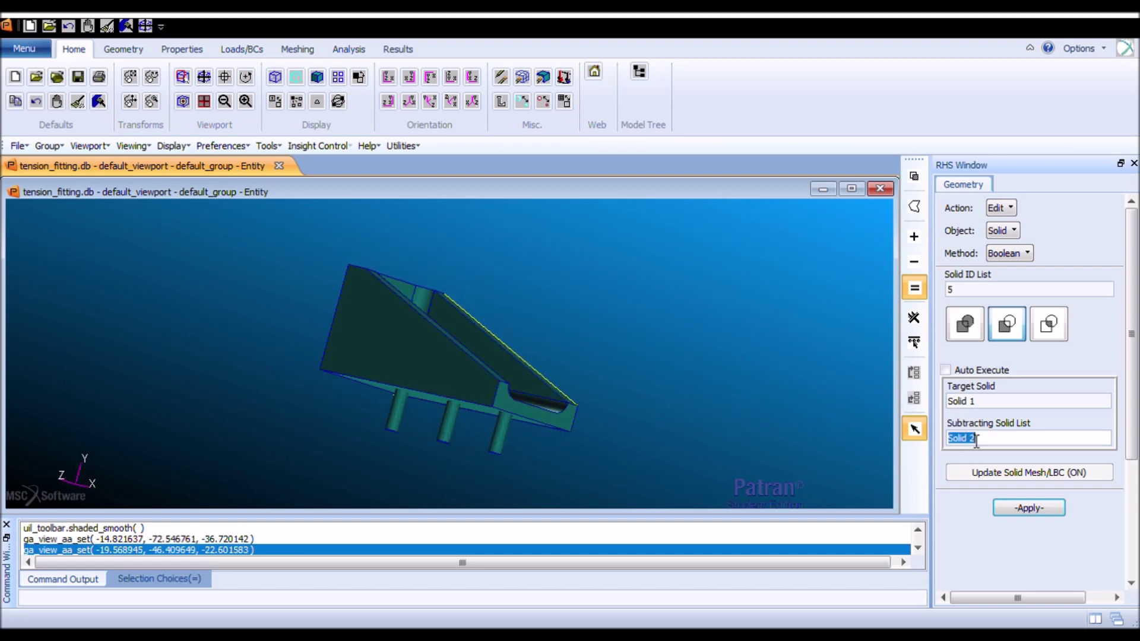
key("BackSpace")
left_click(502, 443)
left_click(454, 430)
left_click(405, 416)
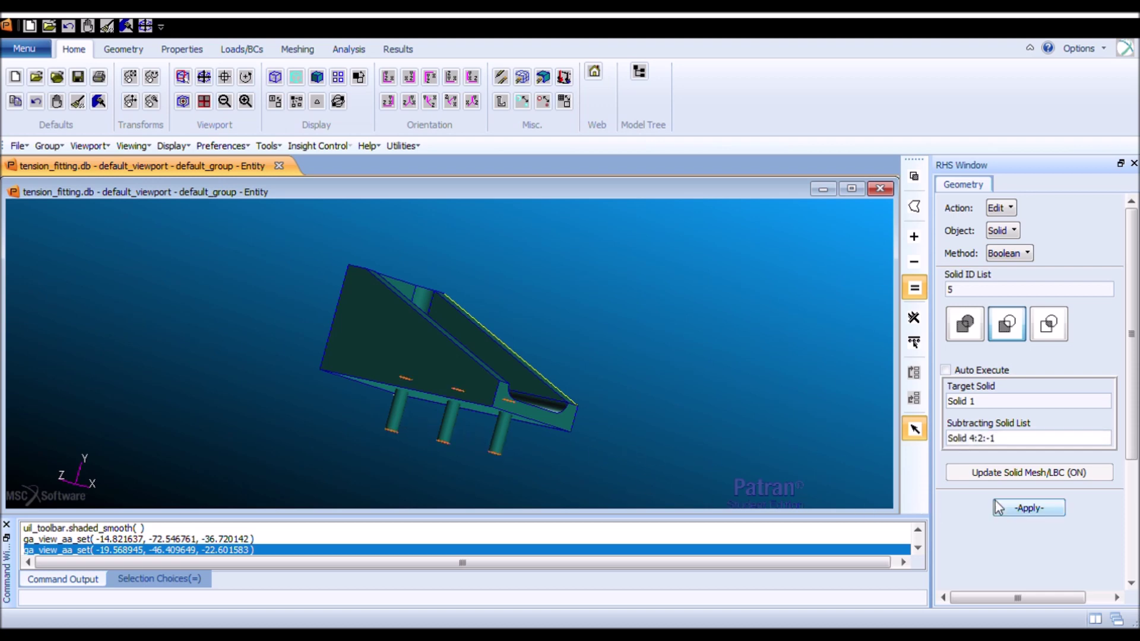
left_click(1010, 508)
middle_click_drag(684, 351, 646, 367)
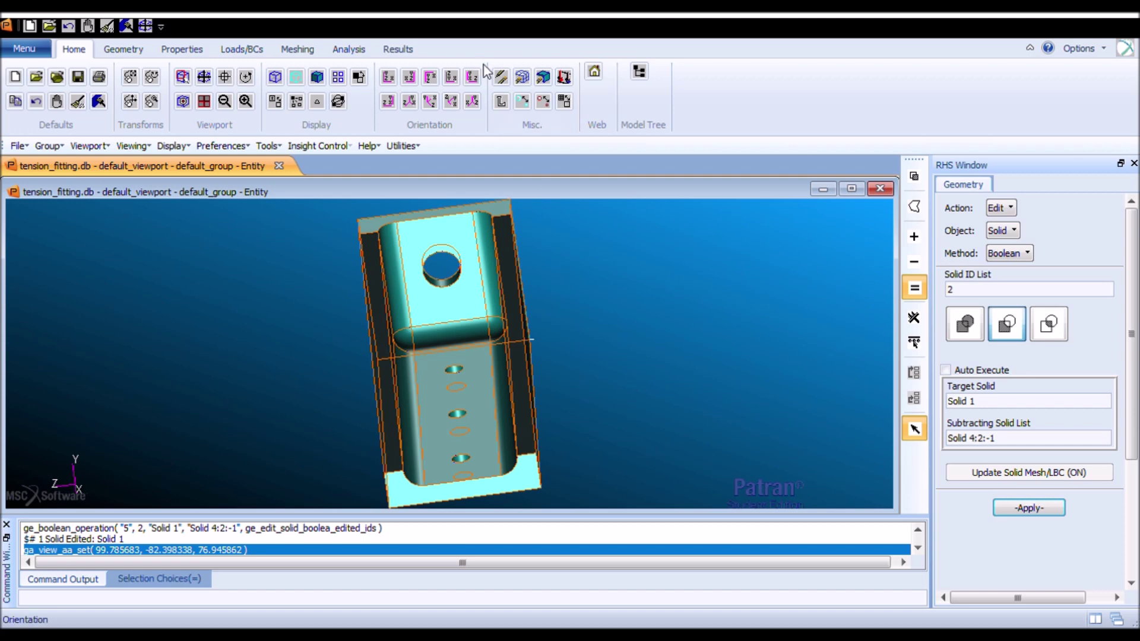
Switch to wireframe display and set up point creation by the ArcCenter method with Auto Execute off.
left_click(275, 79)
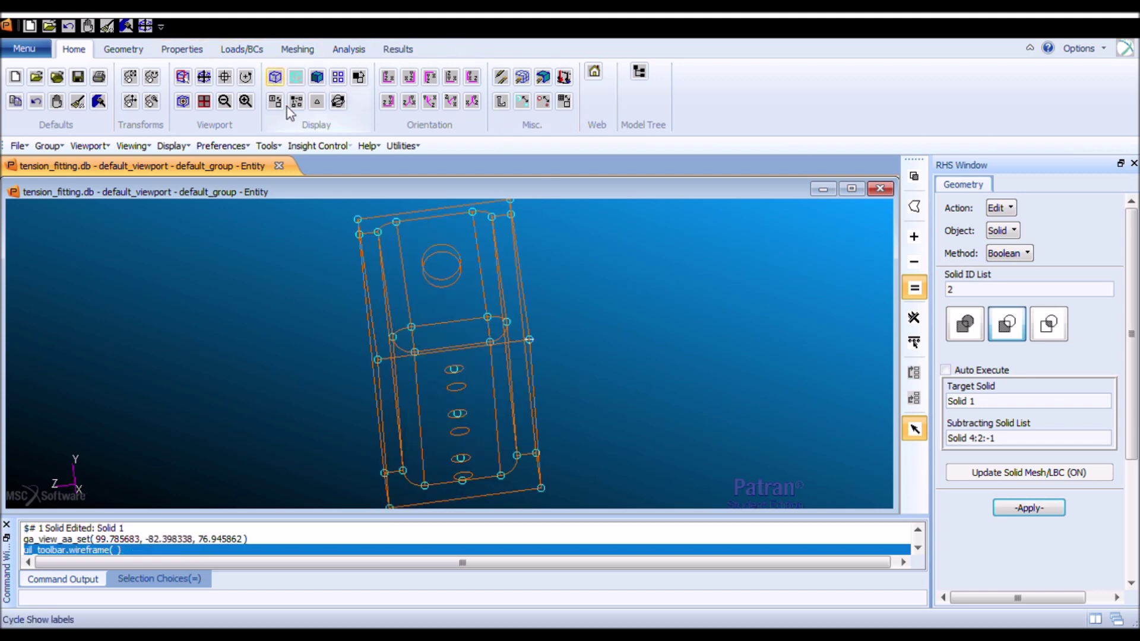
middle_click_drag(639, 286, 646, 278)
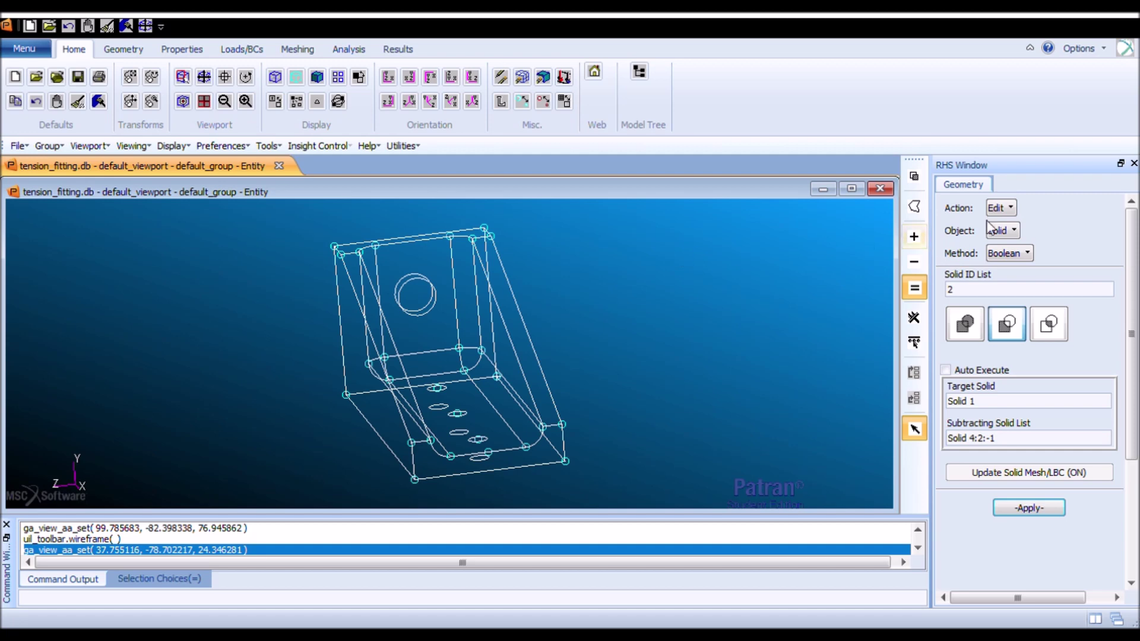
left_click(1037, 235)
left_click(1009, 230)
left_click(1043, 261)
left_click(1010, 252)
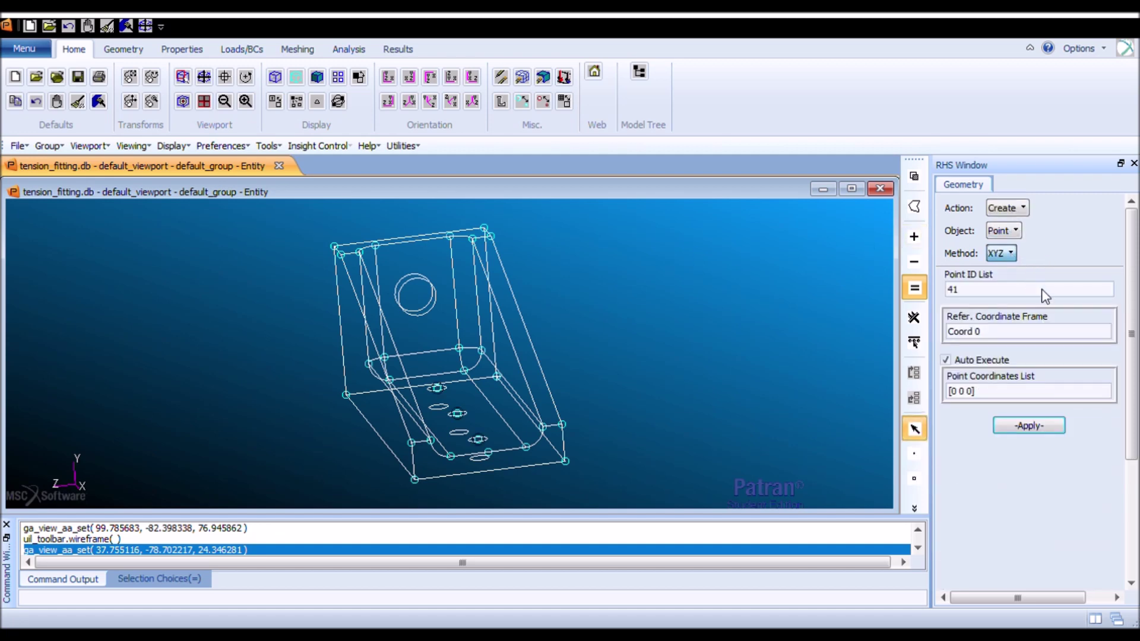
left_click(1046, 297)
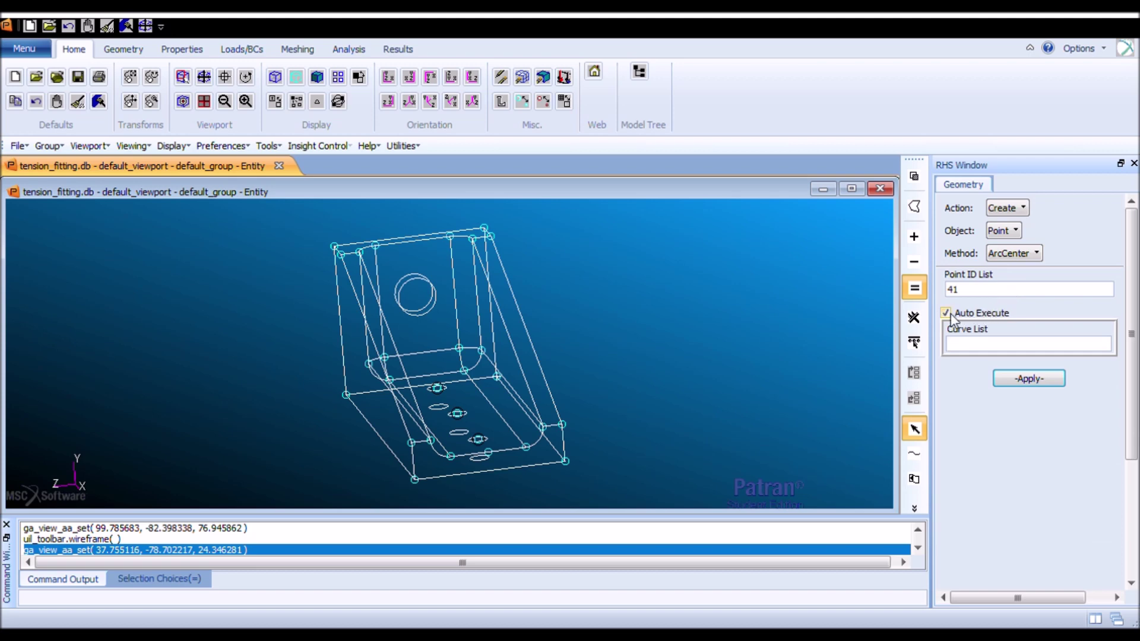
left_click(968, 315)
Create a point at the center of the end wall hole's circular edge on the pocket side.
left_click(440, 296)
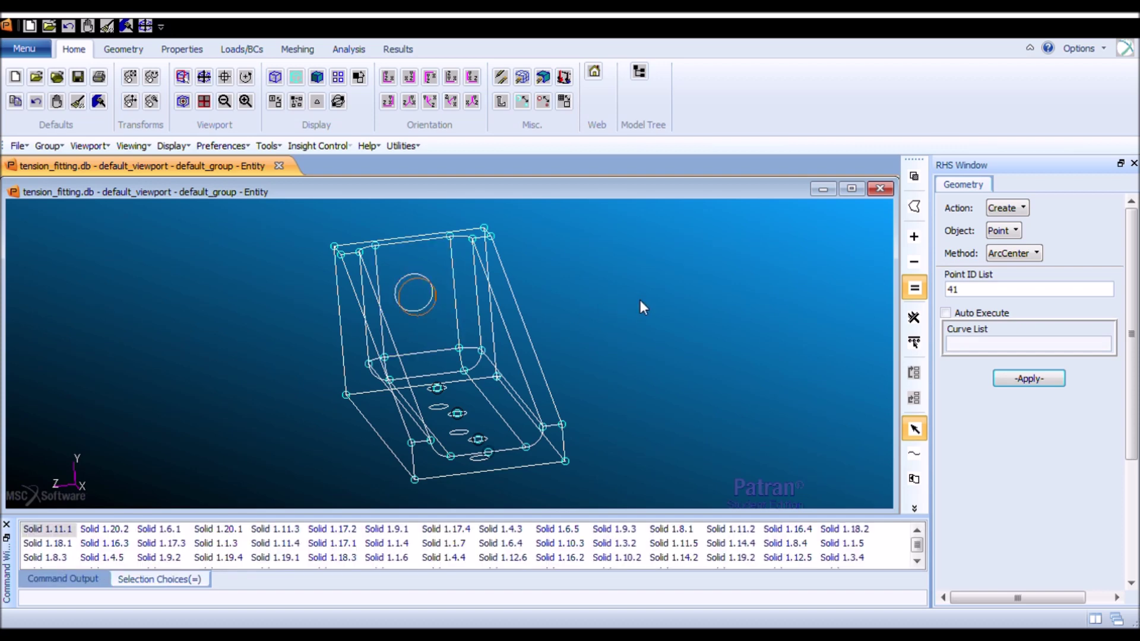
middle_click_drag(640, 301, 650, 298)
left_click(984, 346)
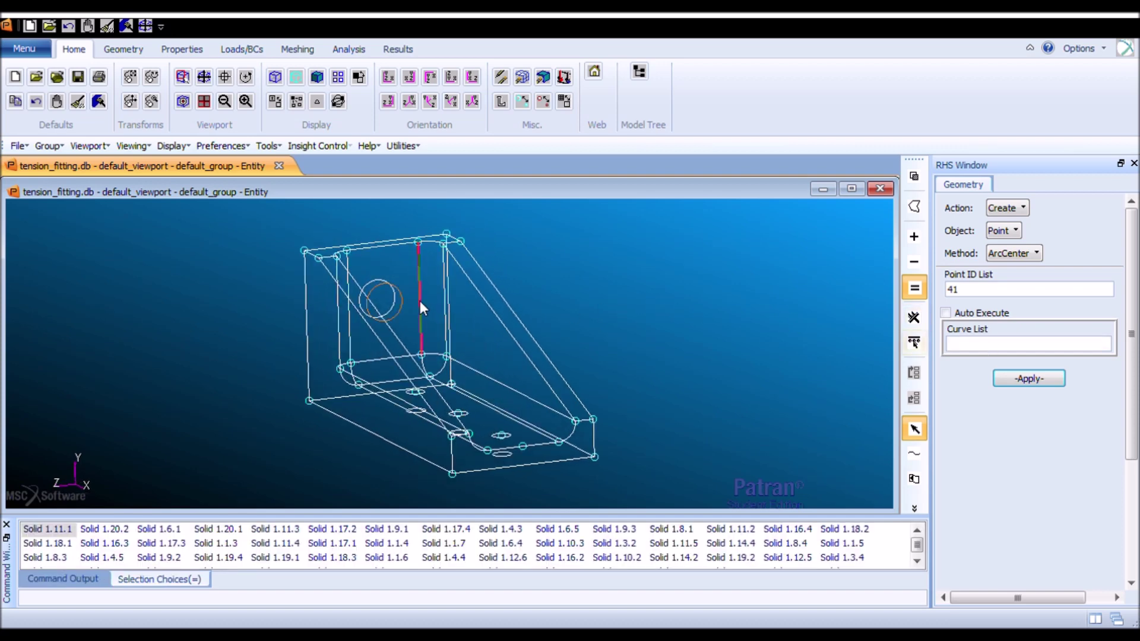
left_click(402, 294)
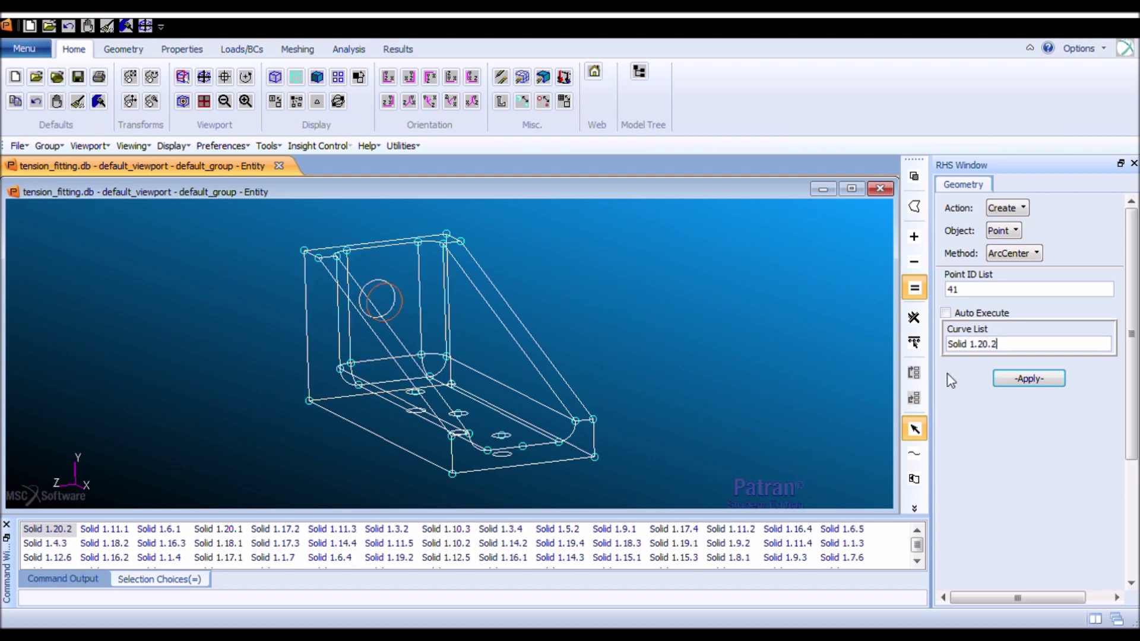
left_click(1030, 379)
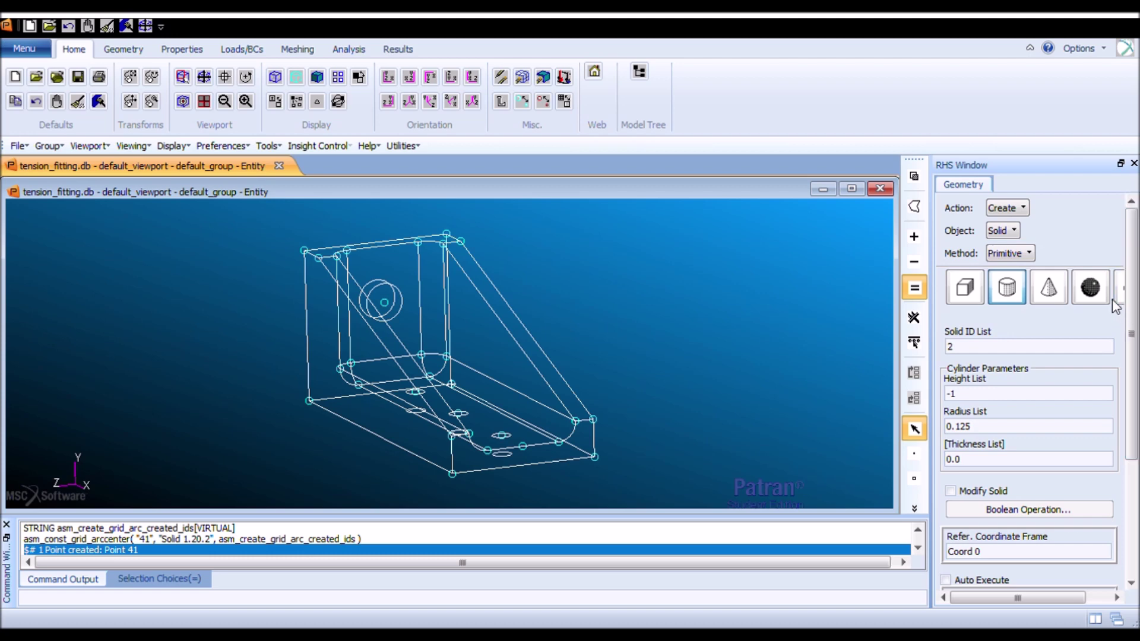
Set the next primitive cylinder's height to 1 and radius to 0.371.
left_click(983, 350)
left_click(979, 394)
type("1")
left_click(978, 426)
type("0.371")
left_click_drag(1130, 419, 1098, 503)
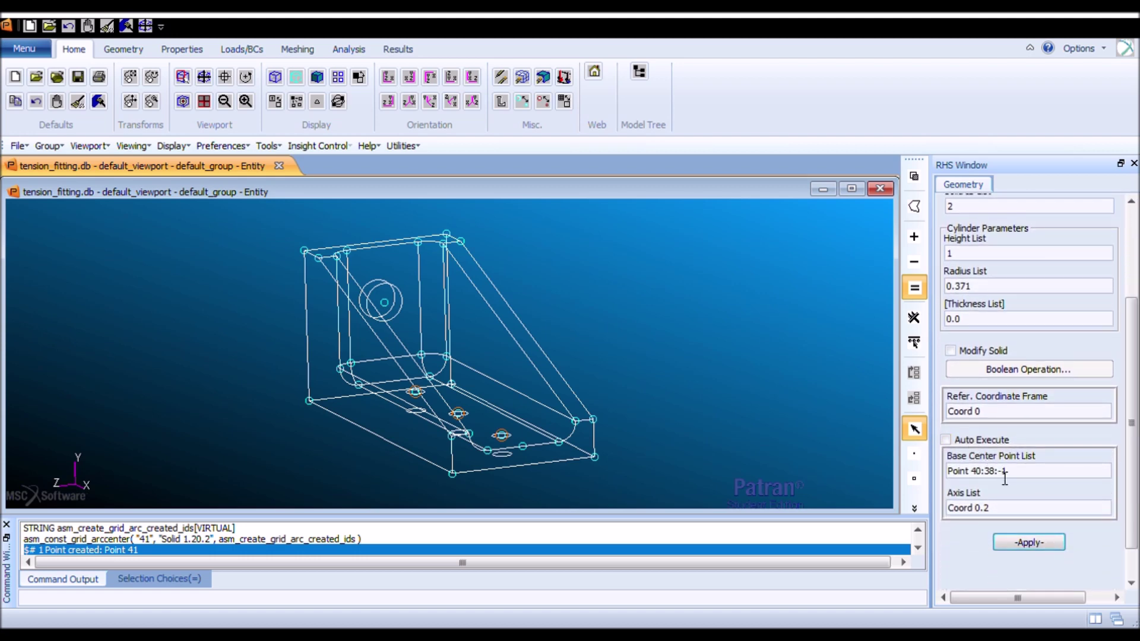
Create the cylinder with its base at the end wall hole's center point (Point 41) and axis Coord 0.1.
triple_click(1005, 475)
key("Delete")
left_click(384, 303)
left_click(1002, 509)
key("BackSpace")
type("1")
left_click(1025, 550)
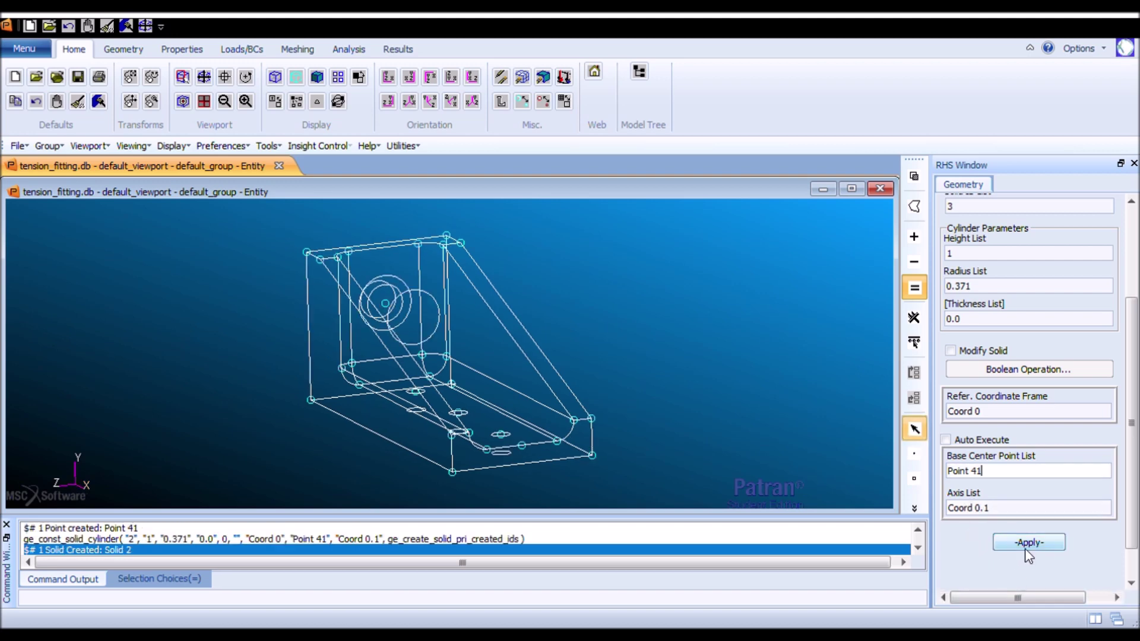
Switch to shaded display and imprint the new cylinder (Solid 2) onto the fitting (Solid 1) with Auto Execute off.
left_click(296, 101)
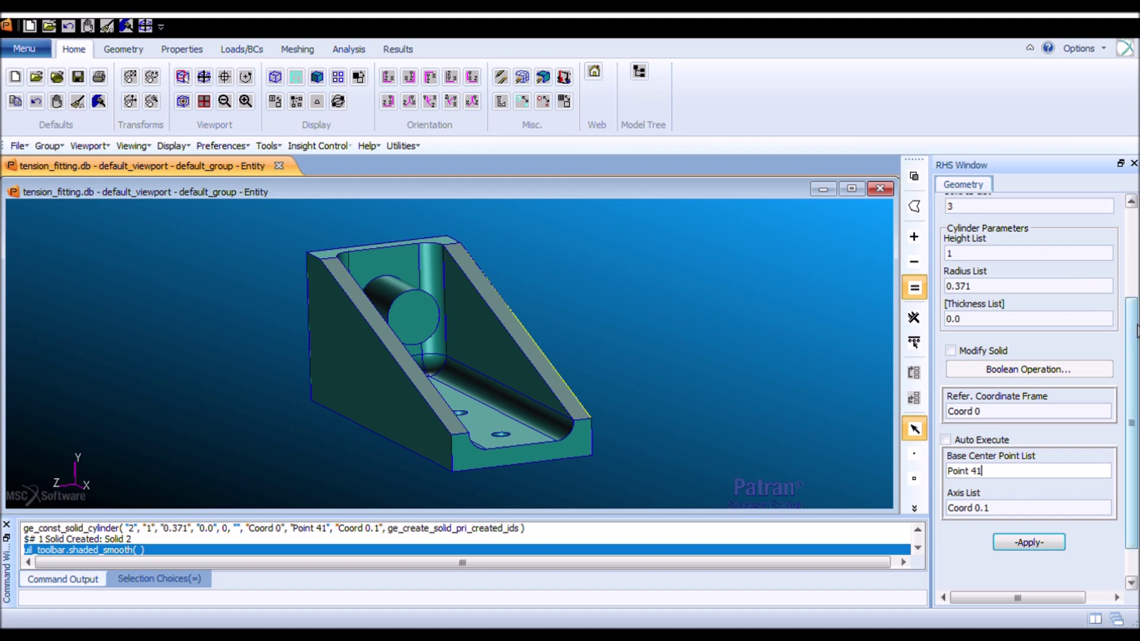
scroll(1136, 332, "up", 5)
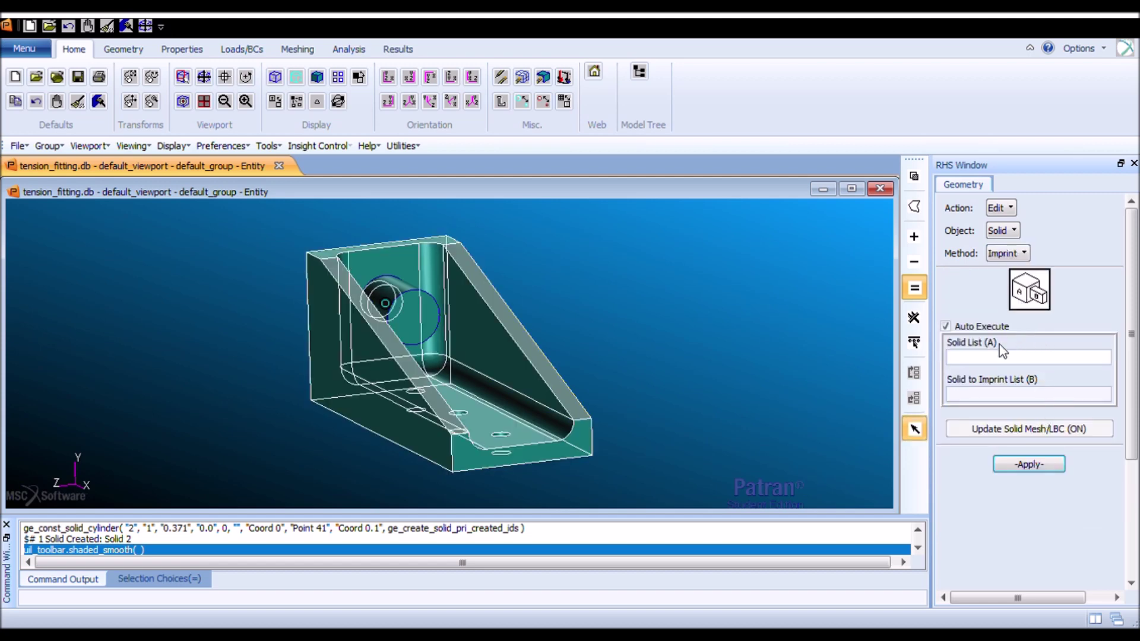
left_click(1001, 357)
left_click(945, 326)
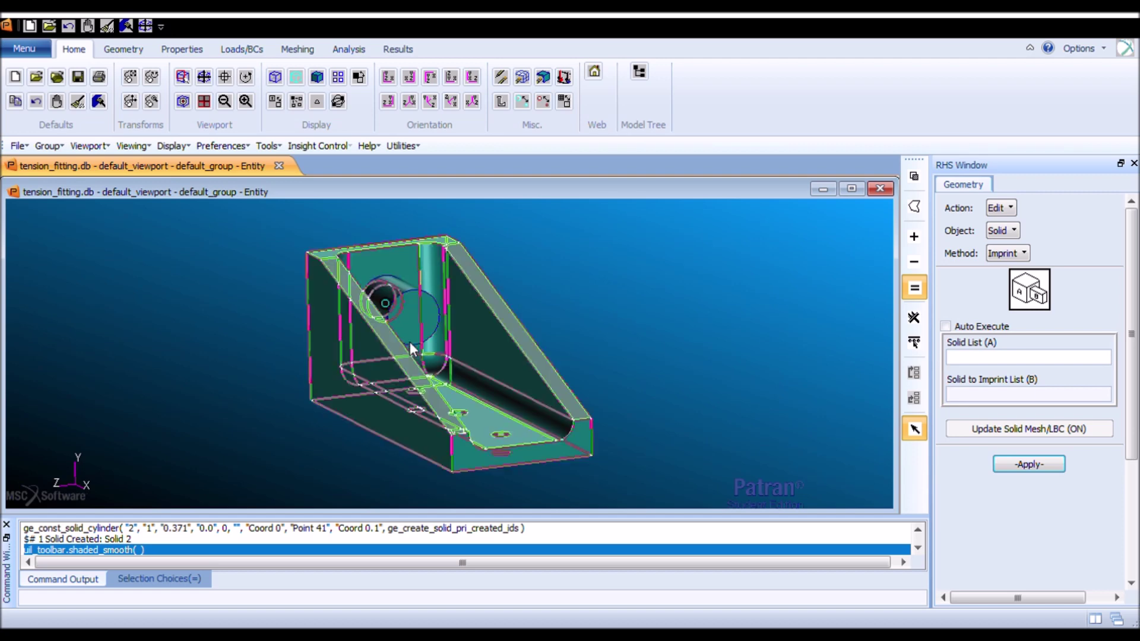
left_click(476, 345)
left_click(978, 401)
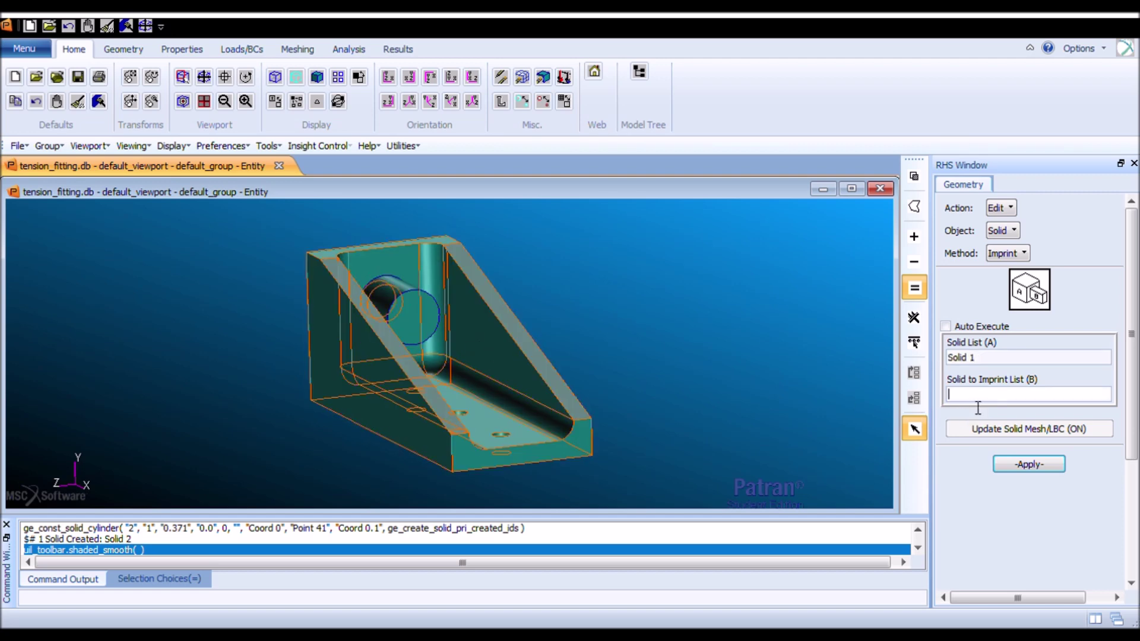
left_click(414, 304)
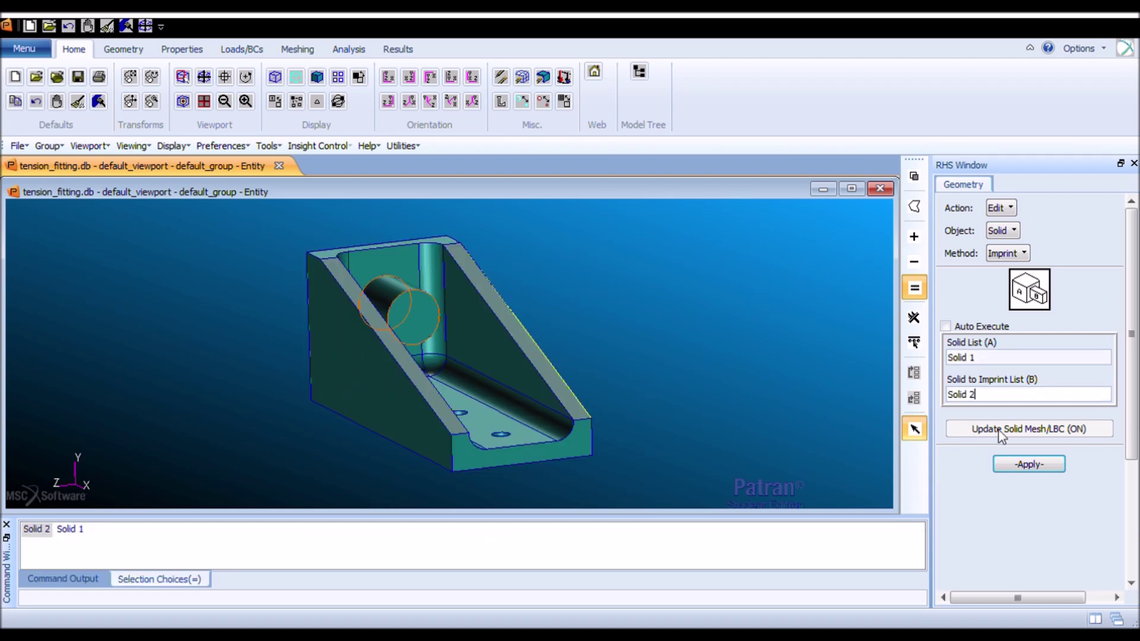
left_click(1029, 463)
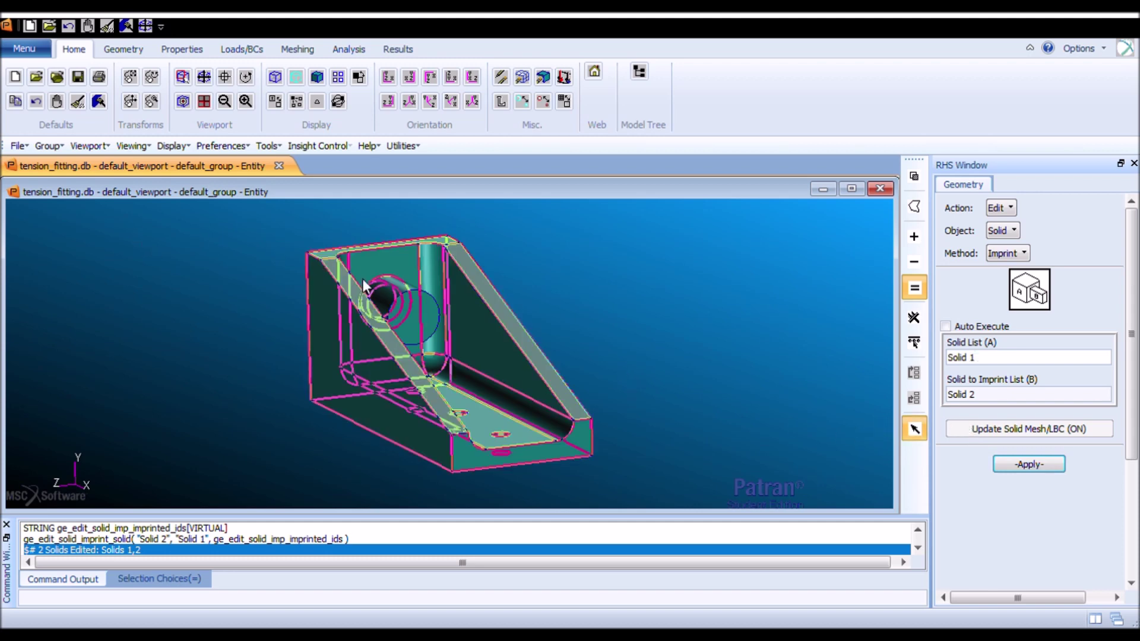
Delete the imprinting cylinder (Solid 2) and refresh the graphics display.
left_click(995, 210)
left_click(1009, 236)
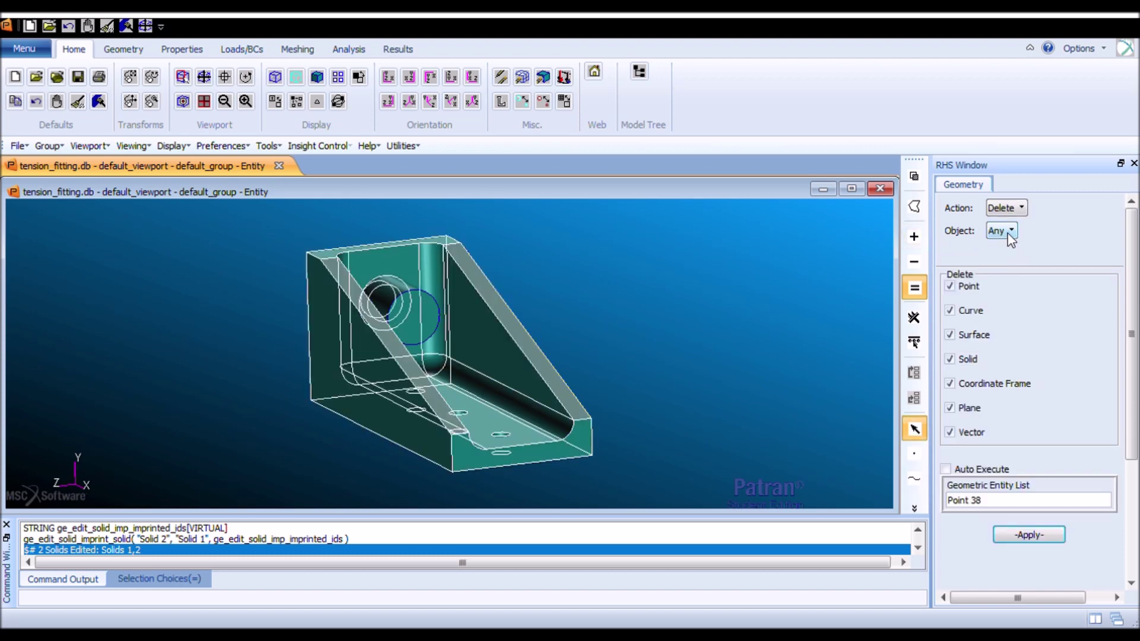
left_click(1010, 234)
left_click(1043, 324)
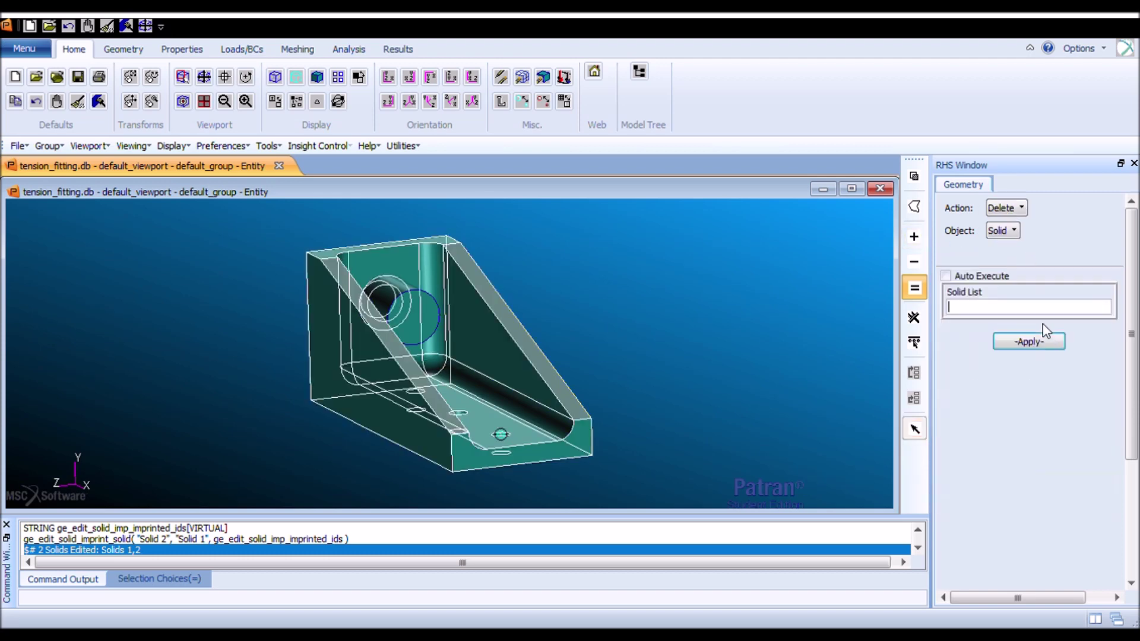
left_click(416, 314)
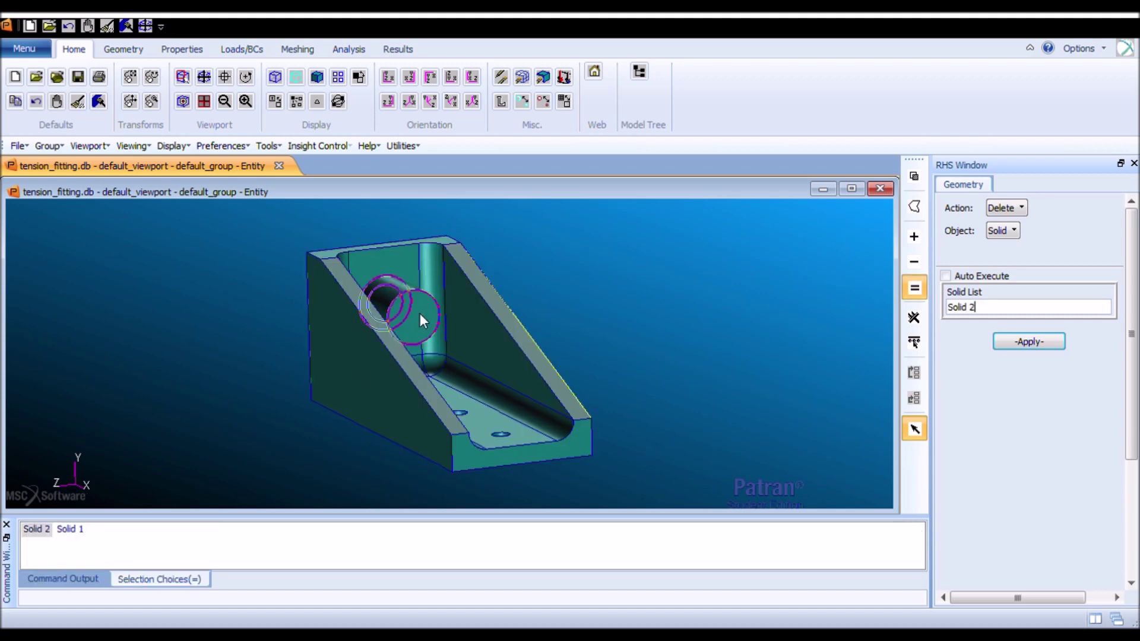
left_click(1039, 345)
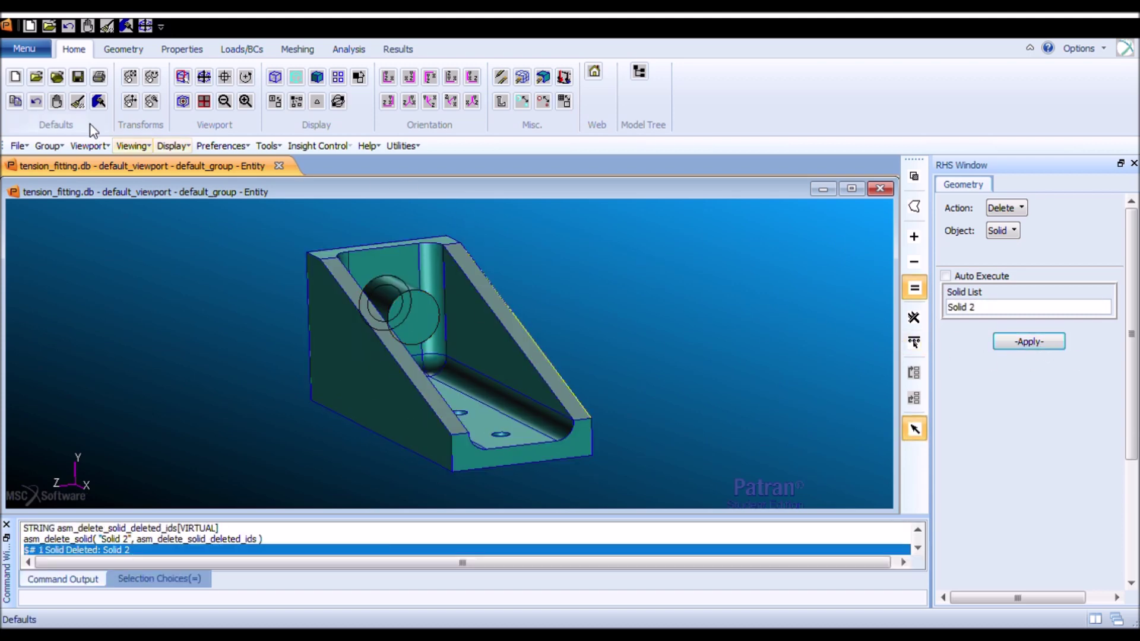
left_click(99, 101)
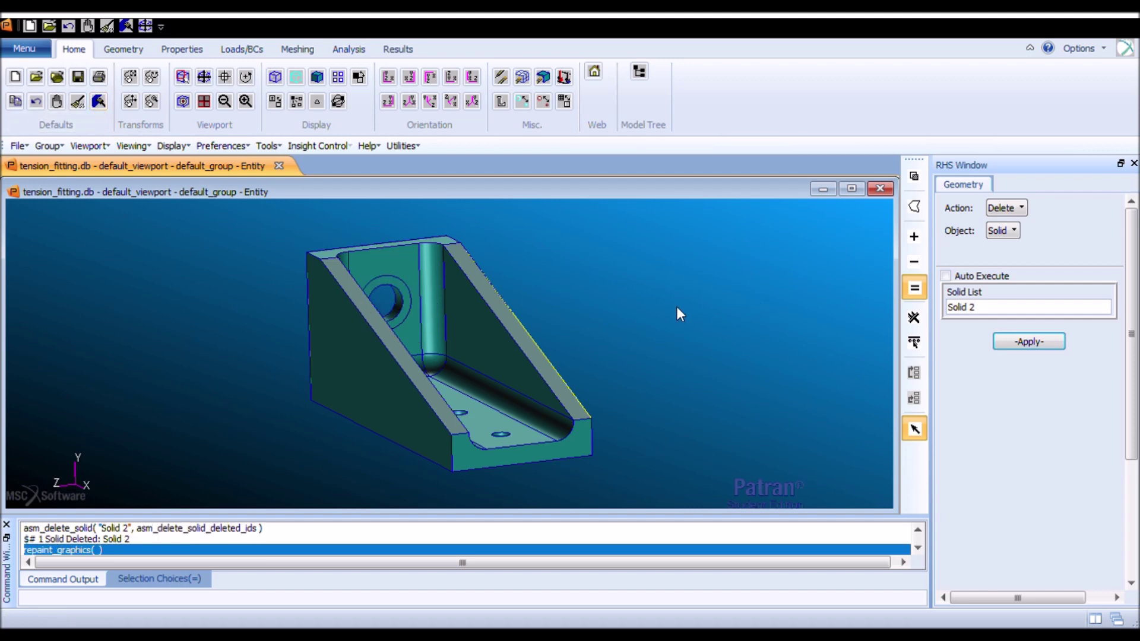
middle_click_drag(675, 307, 668, 283)
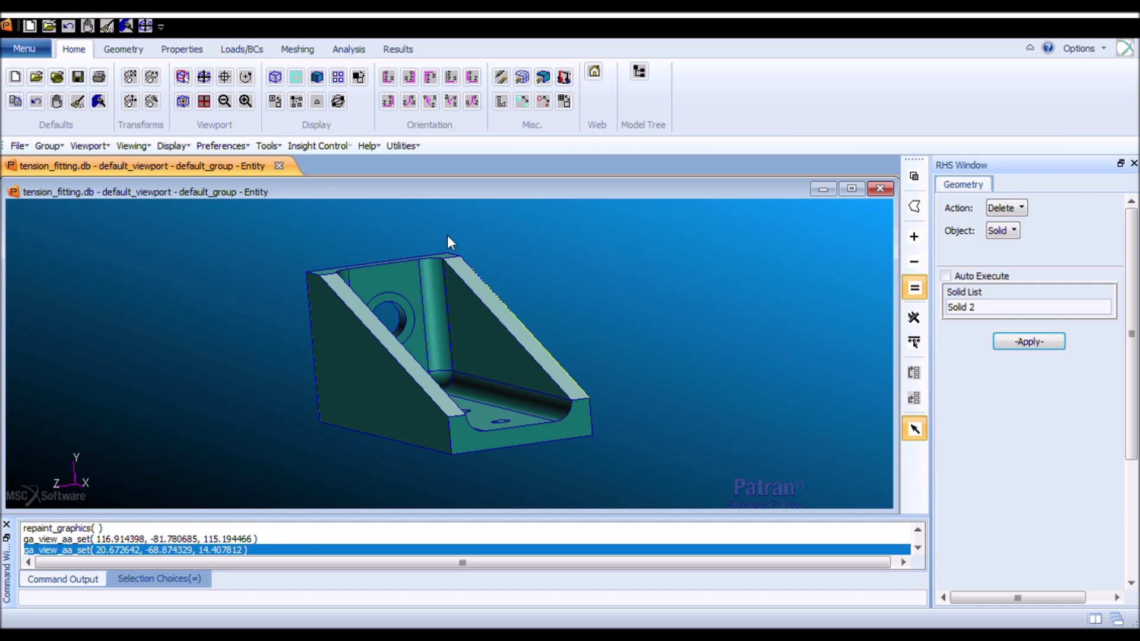
middle_click_drag(537, 247, 544, 255)
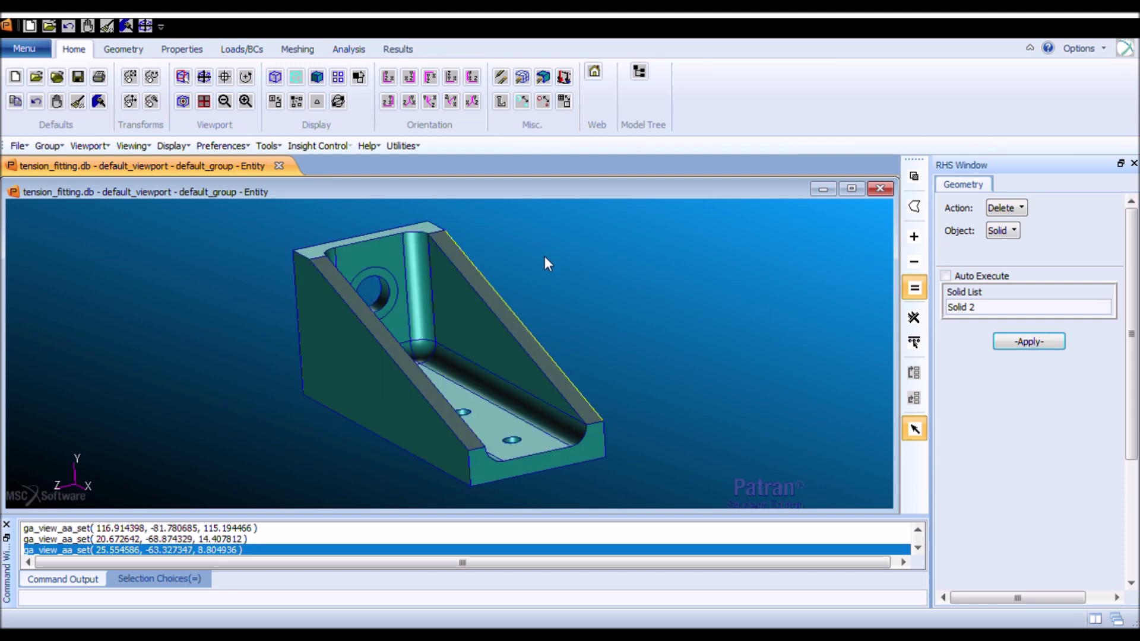
Set up a solid mesh for Solid 1 with Tet elements, the TetMesh mesher and Tet10 topology.
left_click(300, 51)
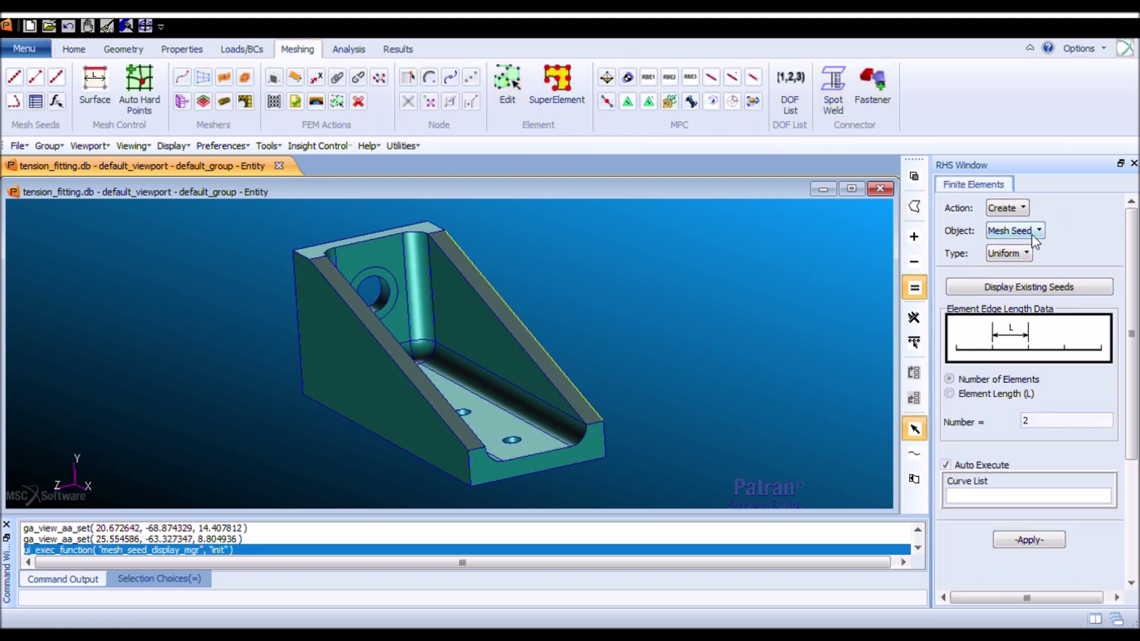
left_click(1050, 282)
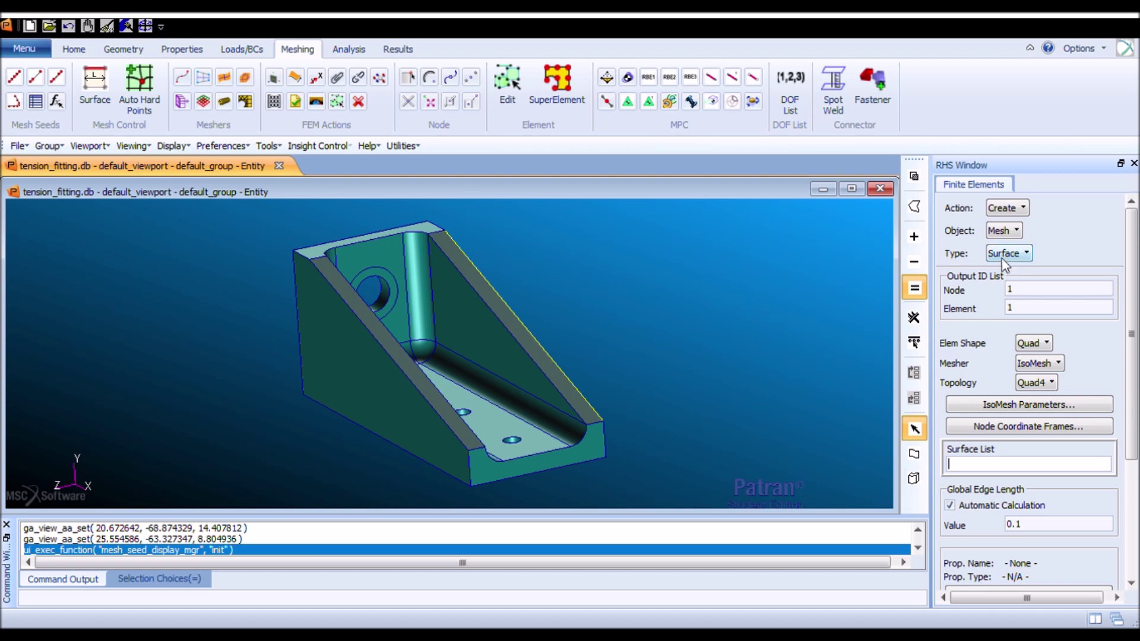
left_click(1007, 253)
left_click(1039, 274)
scroll(1133, 285, "down", 1)
scroll(1134, 285, "down", 1)
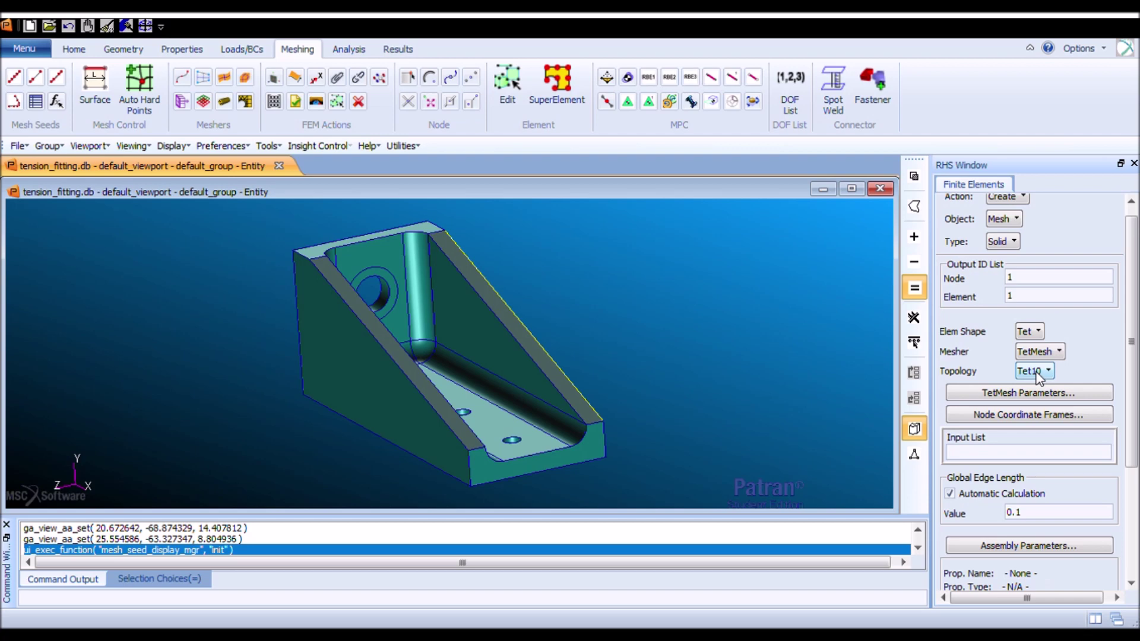
scroll(1125, 377, "down", 3)
scroll(1116, 403, "down", 5)
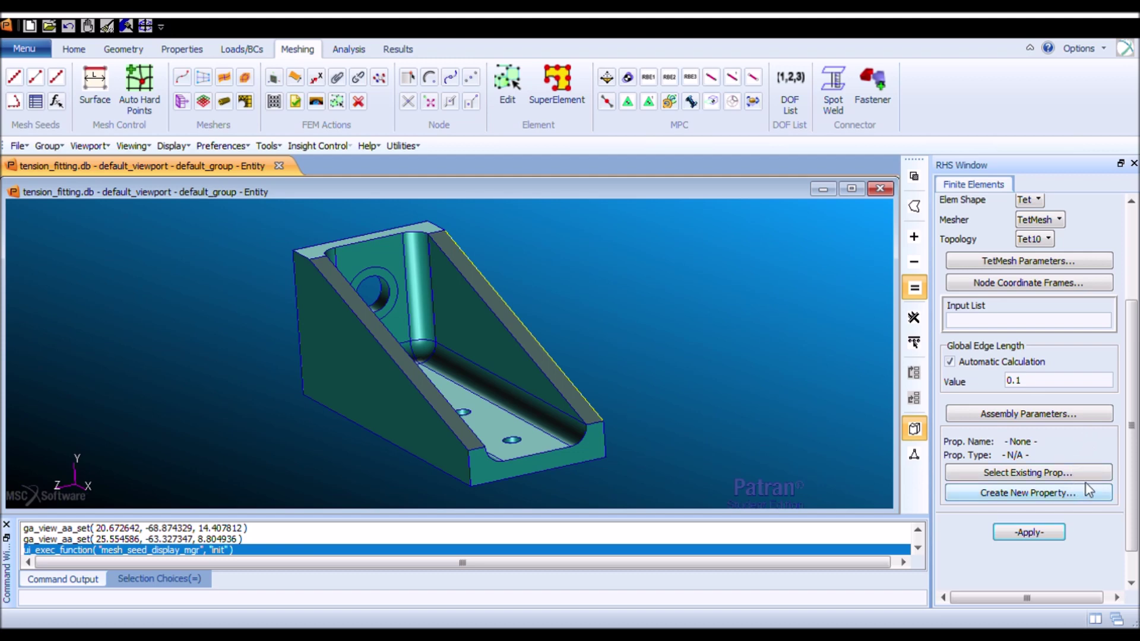
scroll(1132, 435, "up", 2)
left_click_drag(1134, 434, 1131, 392)
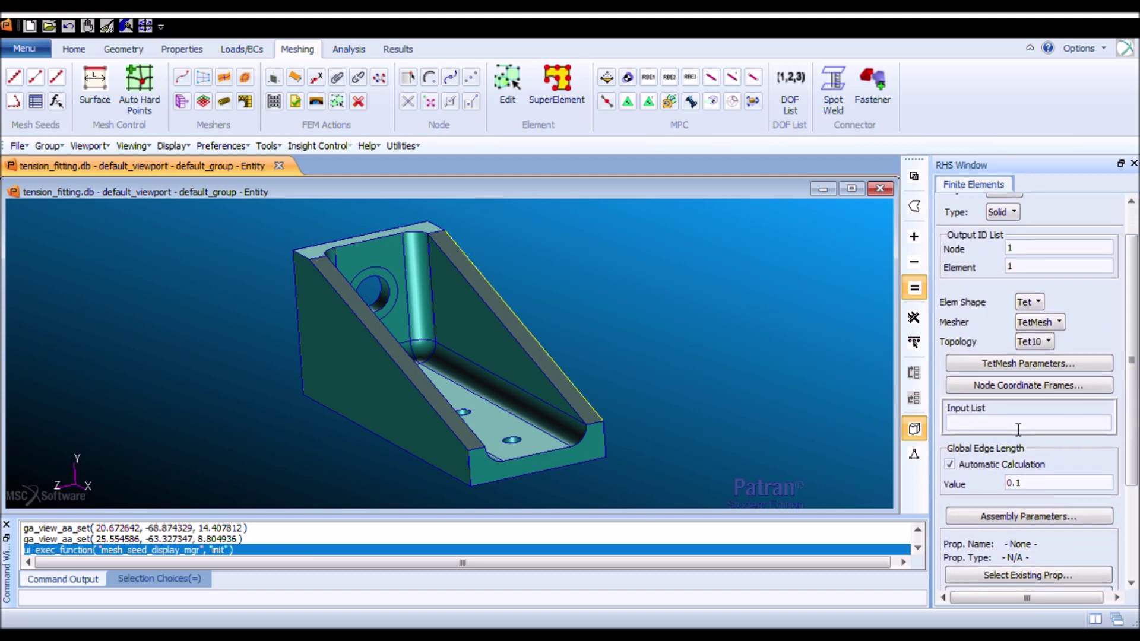
left_click(513, 356)
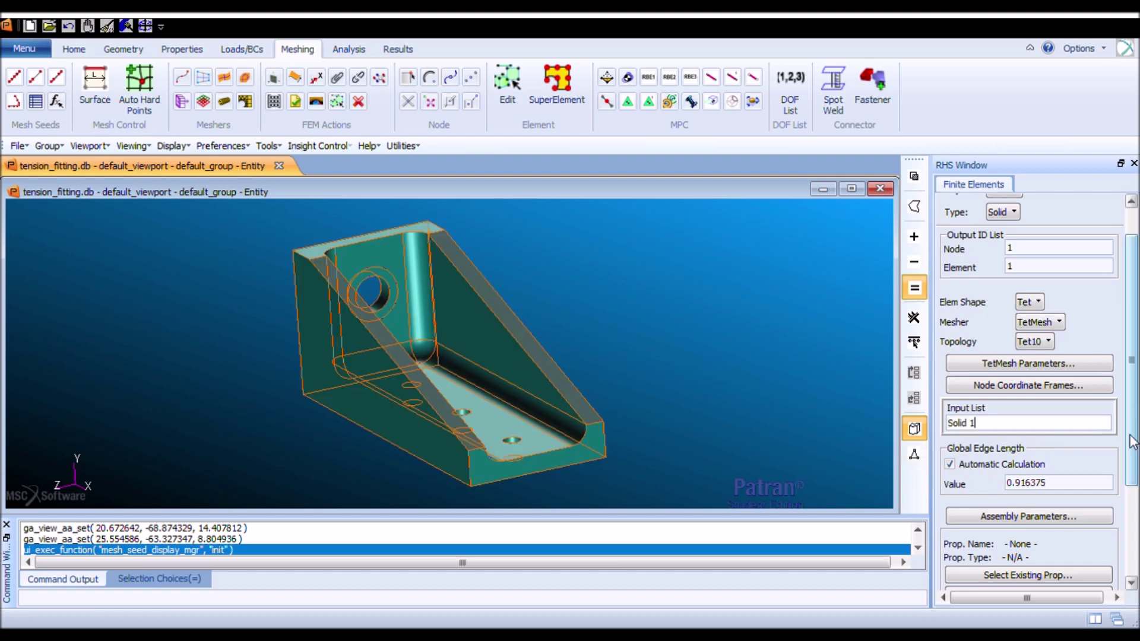
left_click_drag(1134, 437, 1133, 469)
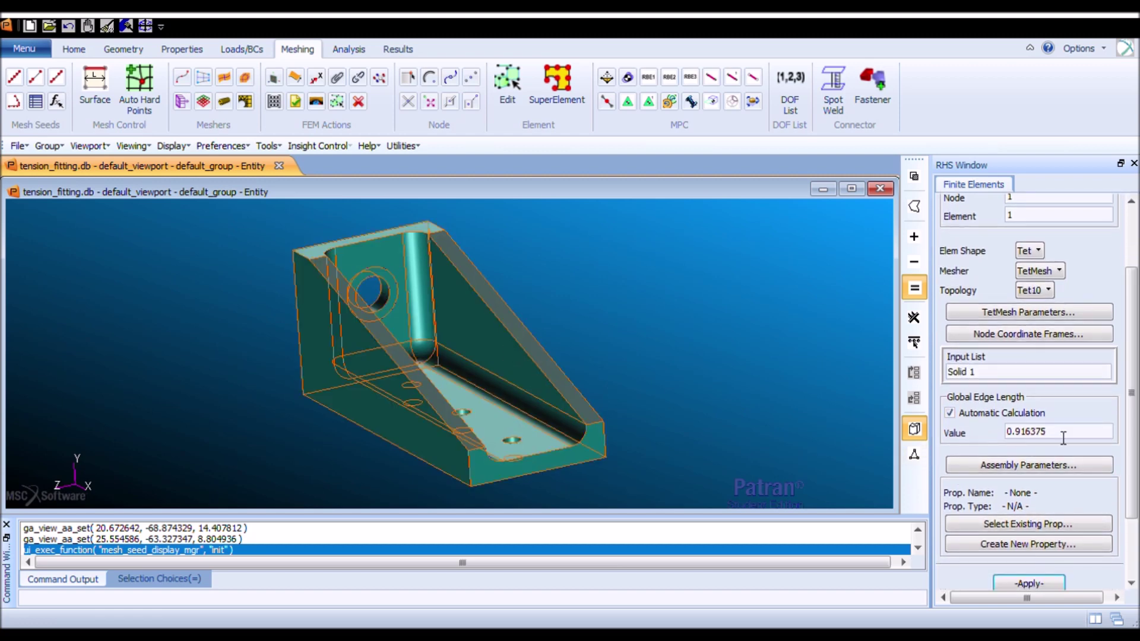
double_click(1058, 437)
type("0.25")
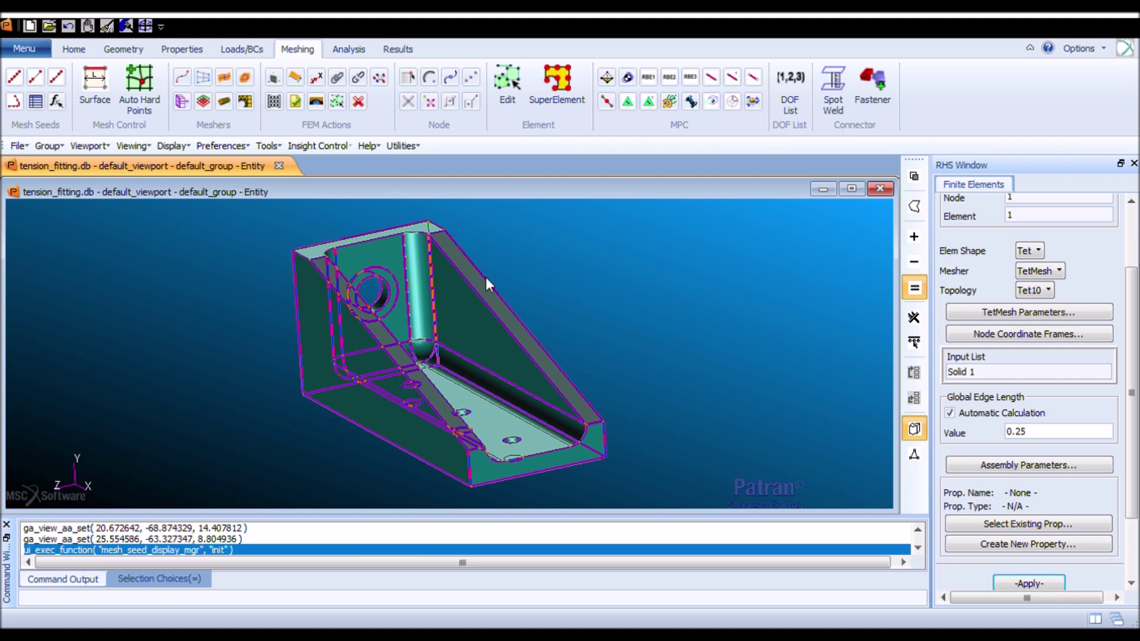
left_click(980, 415)
left_click(980, 415)
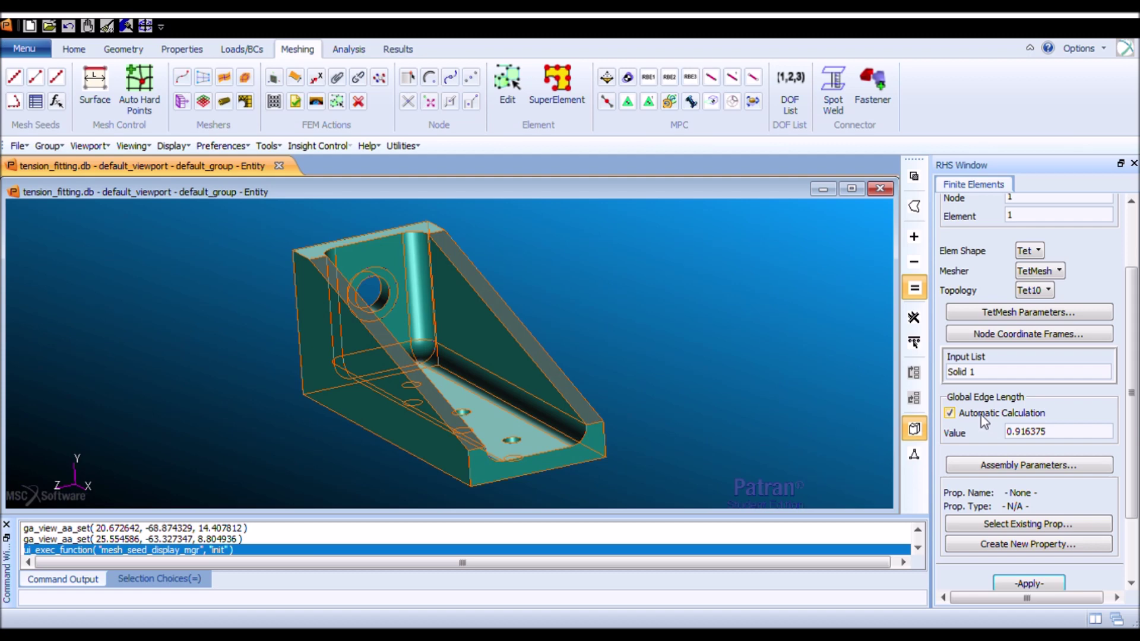
Create the Tet10 mesh on Solid 1 with the automatically calculated global edge length and display it smooth shaded.
left_click_drag(1134, 468, 1134, 514)
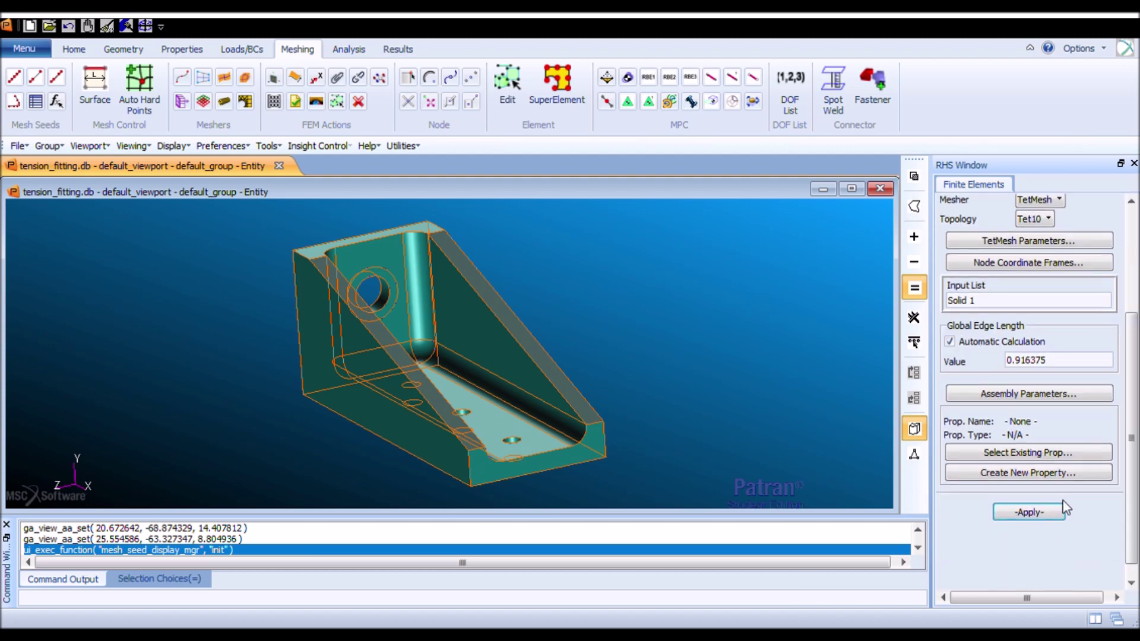
left_click(1045, 513)
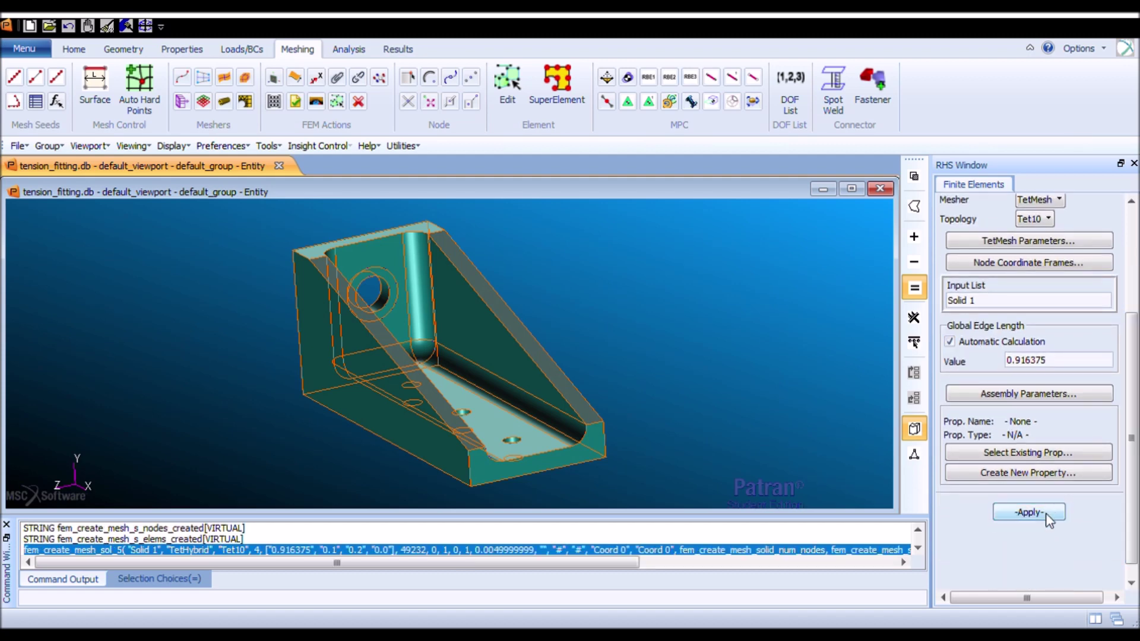
middle_click_drag(694, 327, 663, 325)
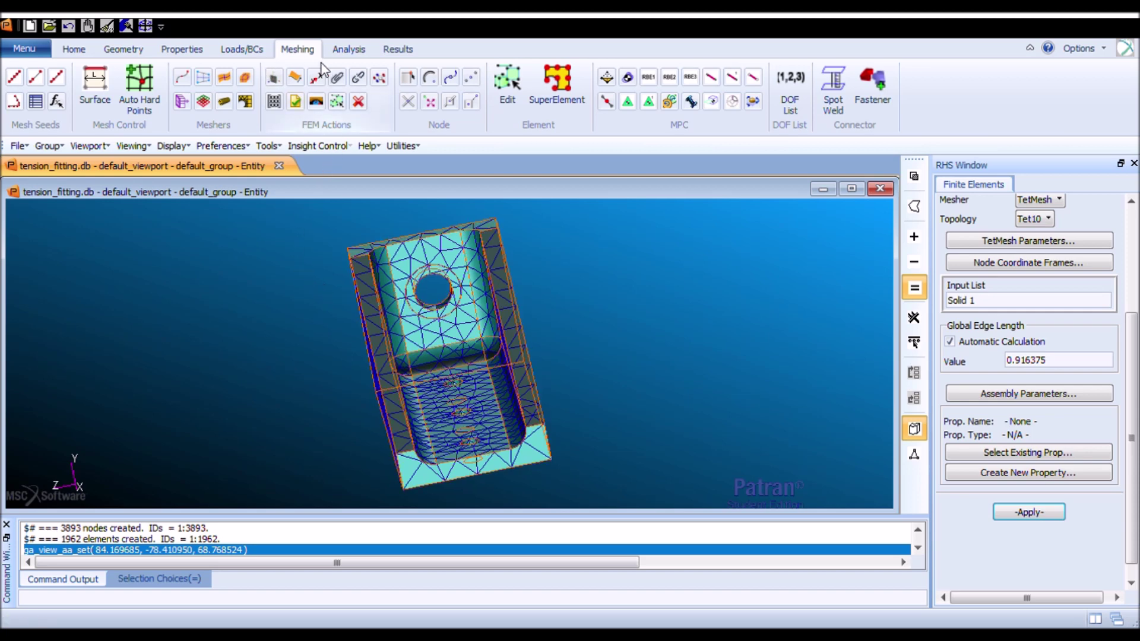
left_click(75, 50)
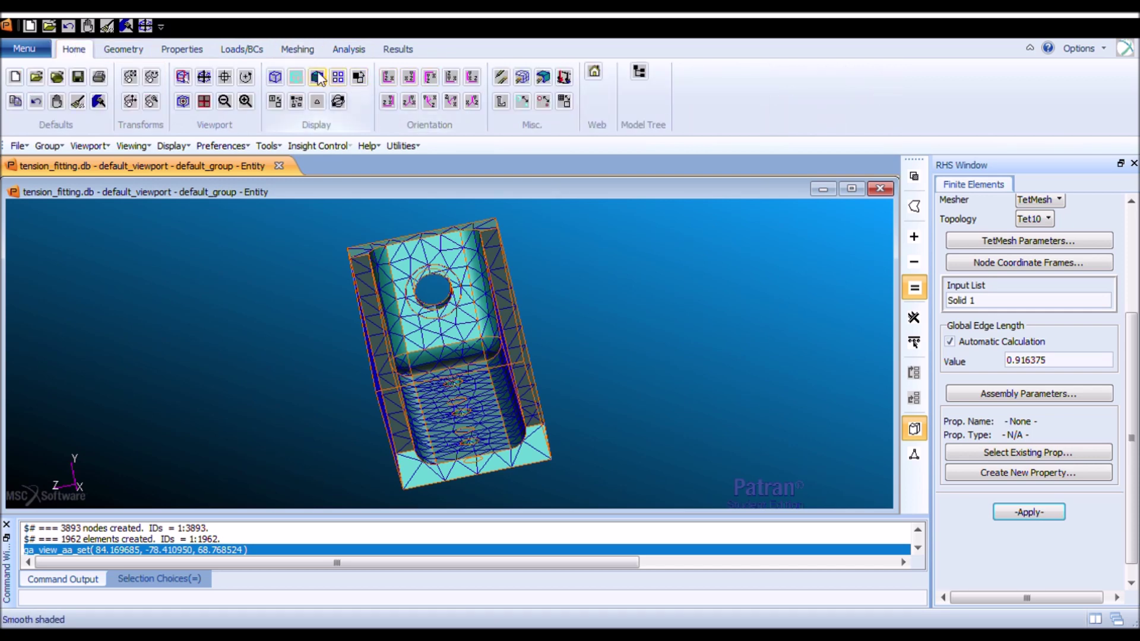
left_click(319, 77)
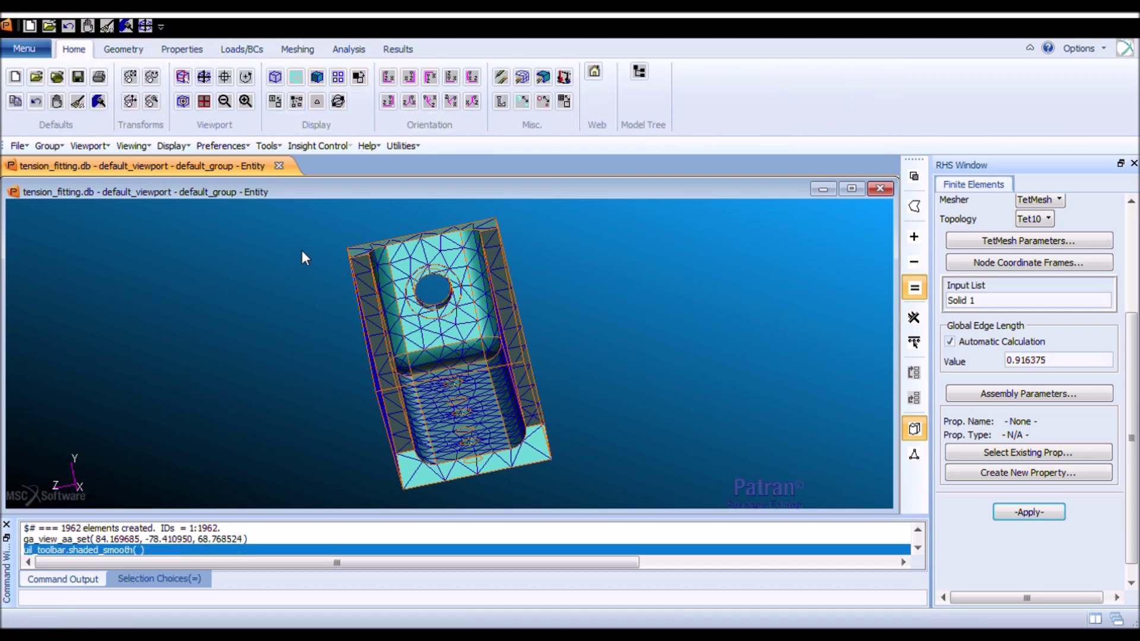
Define an Element Uniform total load set named Froce for 3D elements with the load vector <-5000, 0, 0>.
left_click(242, 50)
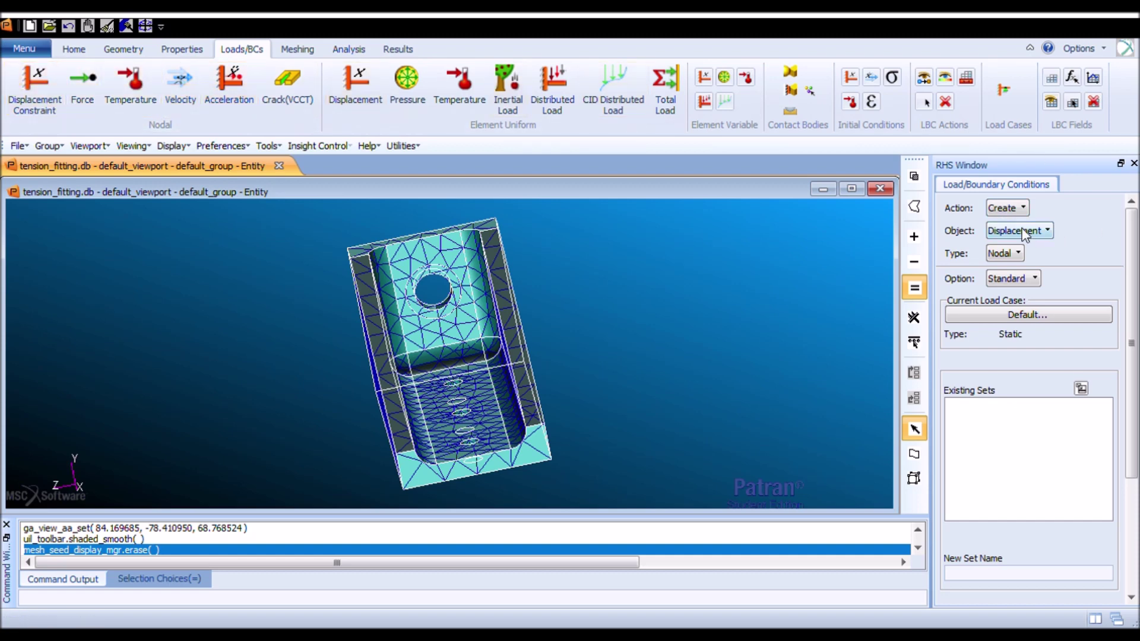
left_click(1064, 461)
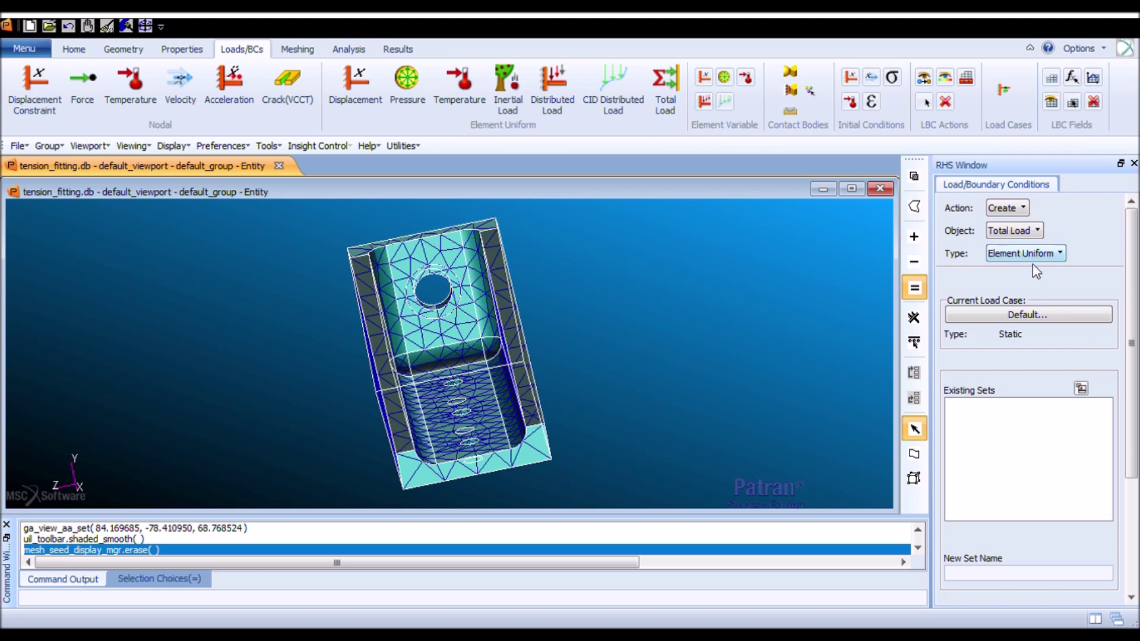
scroll(1014, 473, "down", 3)
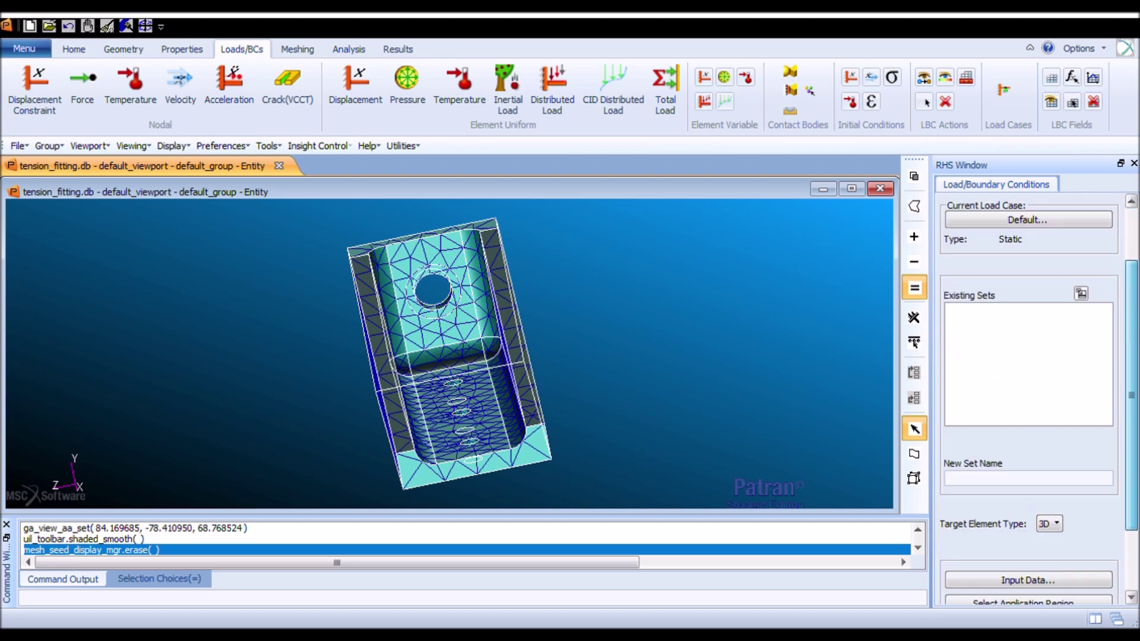
type("Froce")
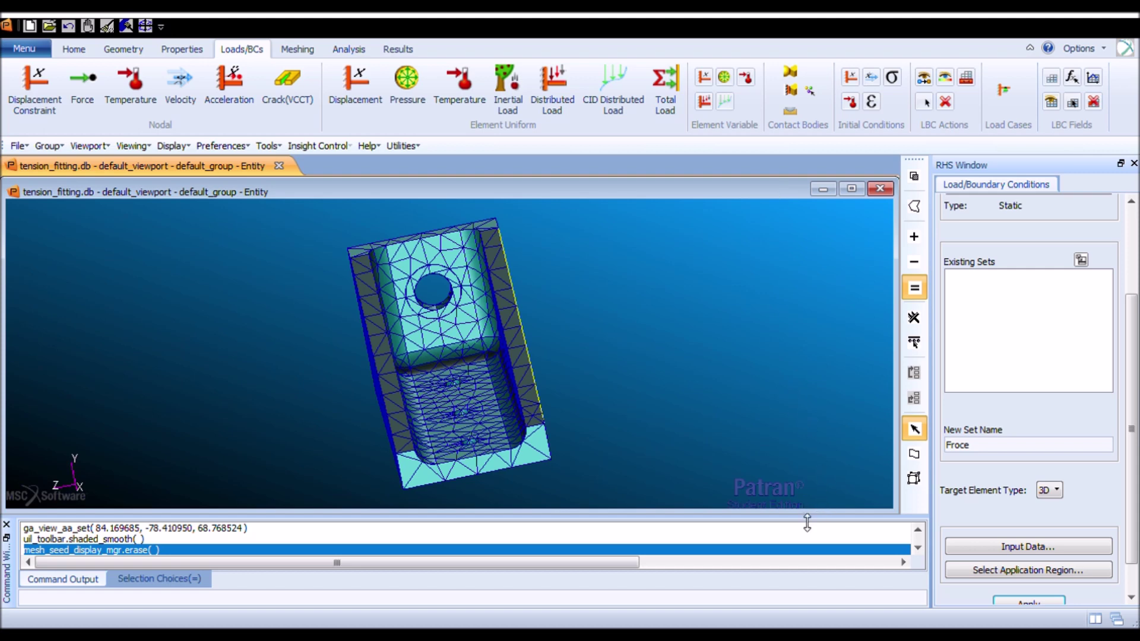
Assign the ring face imprinted around the end wall hole (Solid 1.1) as the load's application region and create the set.
left_click(1029, 571)
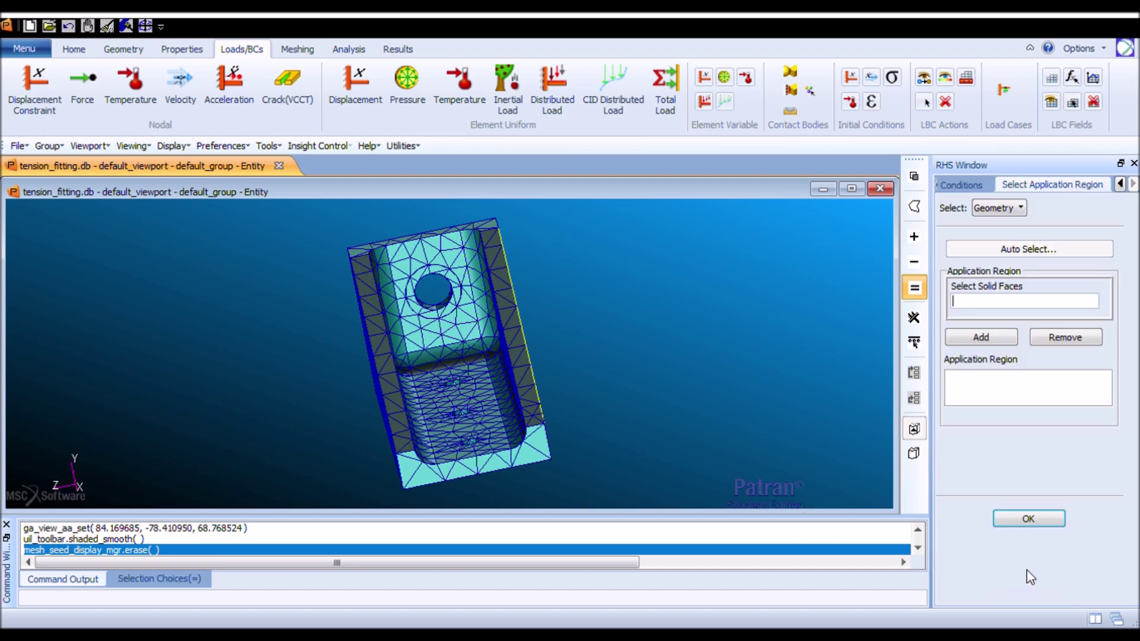
left_click(1024, 311)
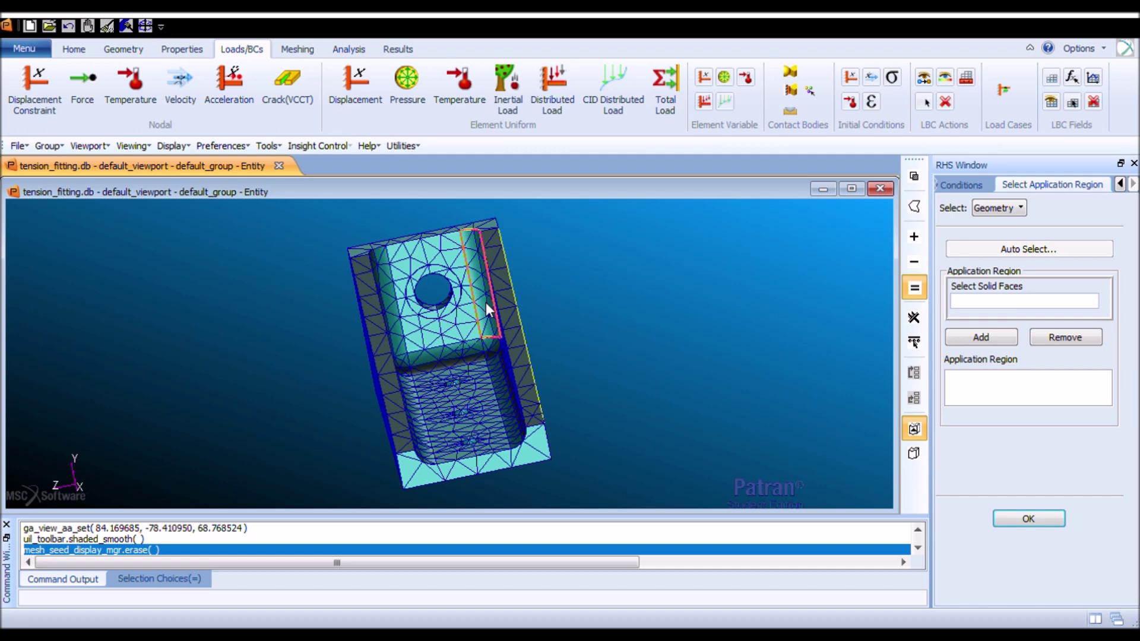
left_click(451, 295)
left_click(967, 339)
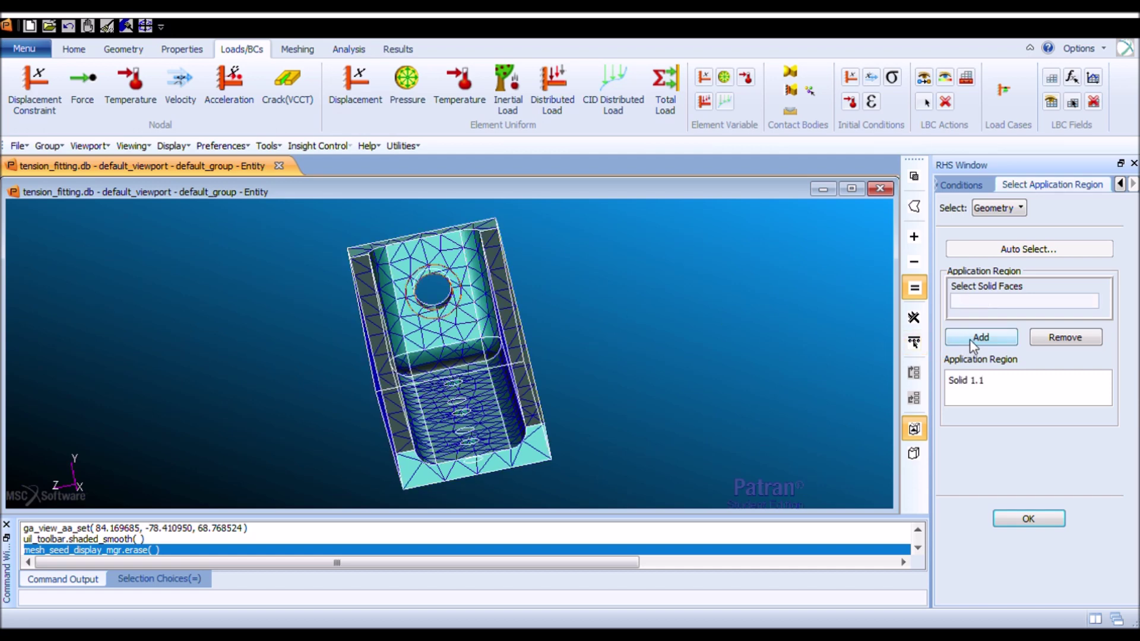
left_click(1037, 519)
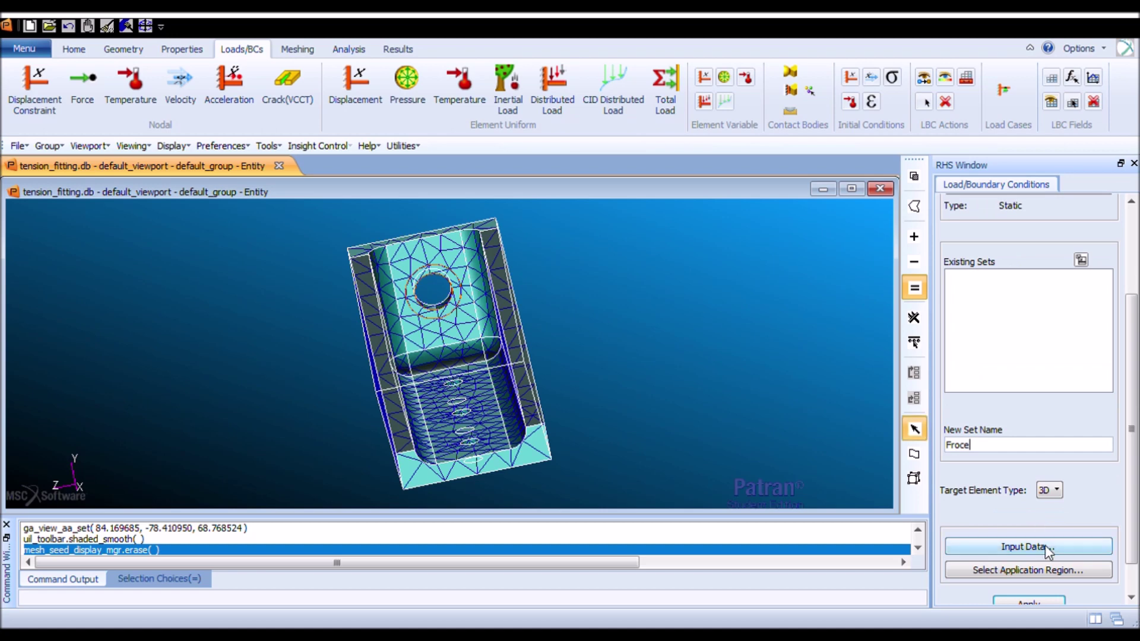
left_click(1029, 600)
scroll(616, 283, "down", 1)
middle_click_drag(617, 283, 637, 274)
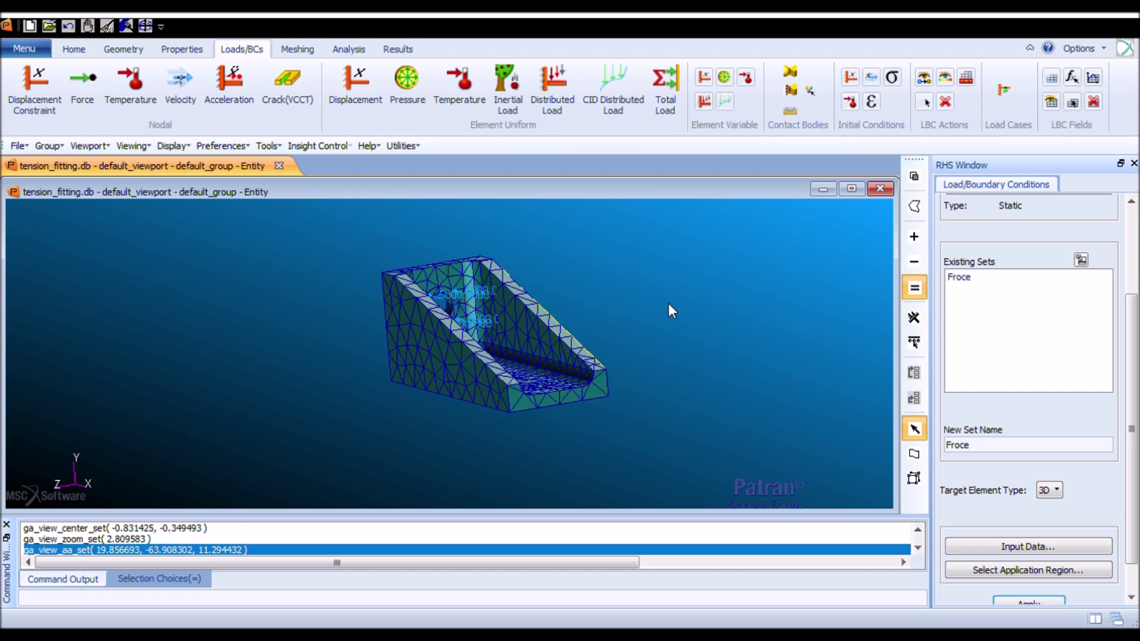
Correct the set name to Force and create the total load set again under that name.
left_click(963, 452)
left_click(977, 280)
left_click(974, 276)
left_click(966, 450)
key("BackSpace")
key("Right")
type("r")
left_click(1038, 600)
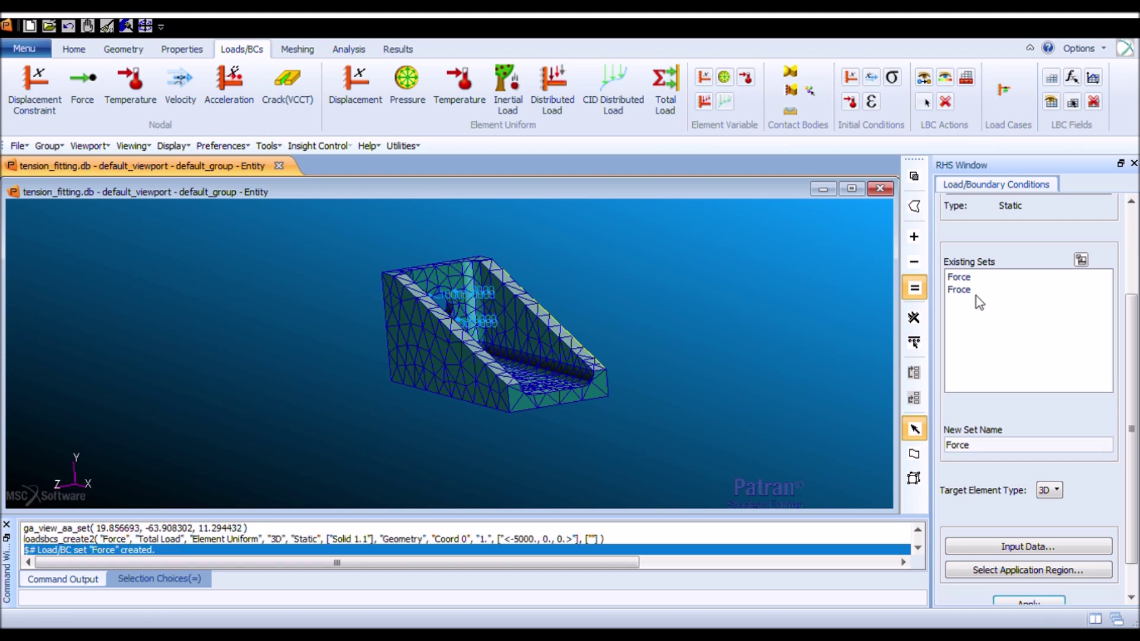
Delete the misspelled total load set Froce.
left_click(972, 291)
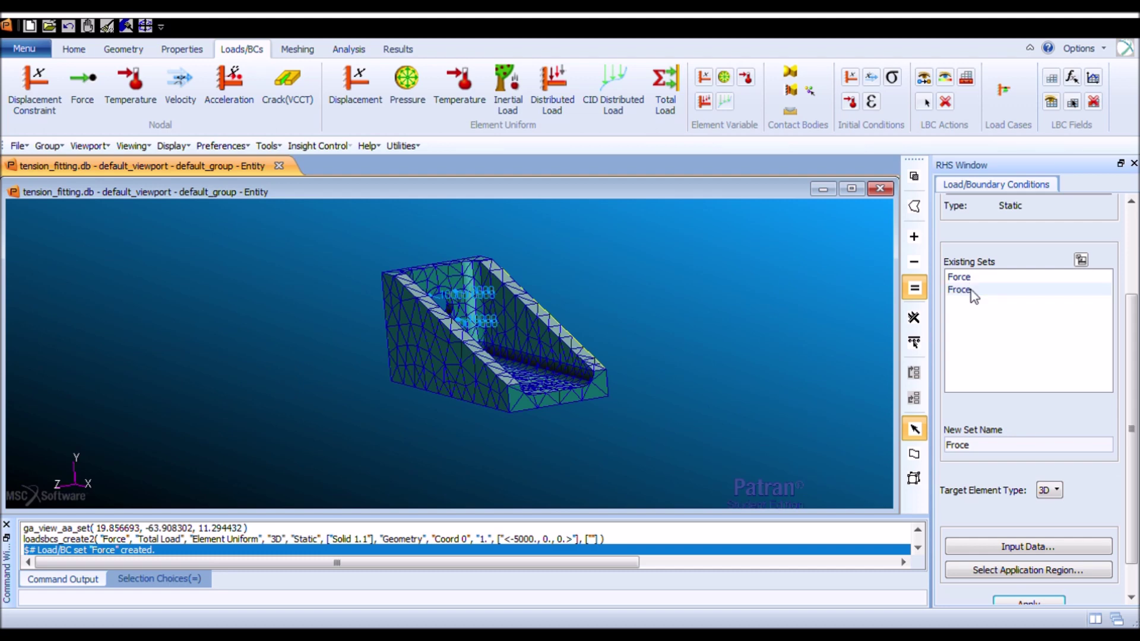
left_click_drag(1132, 315, 1133, 219)
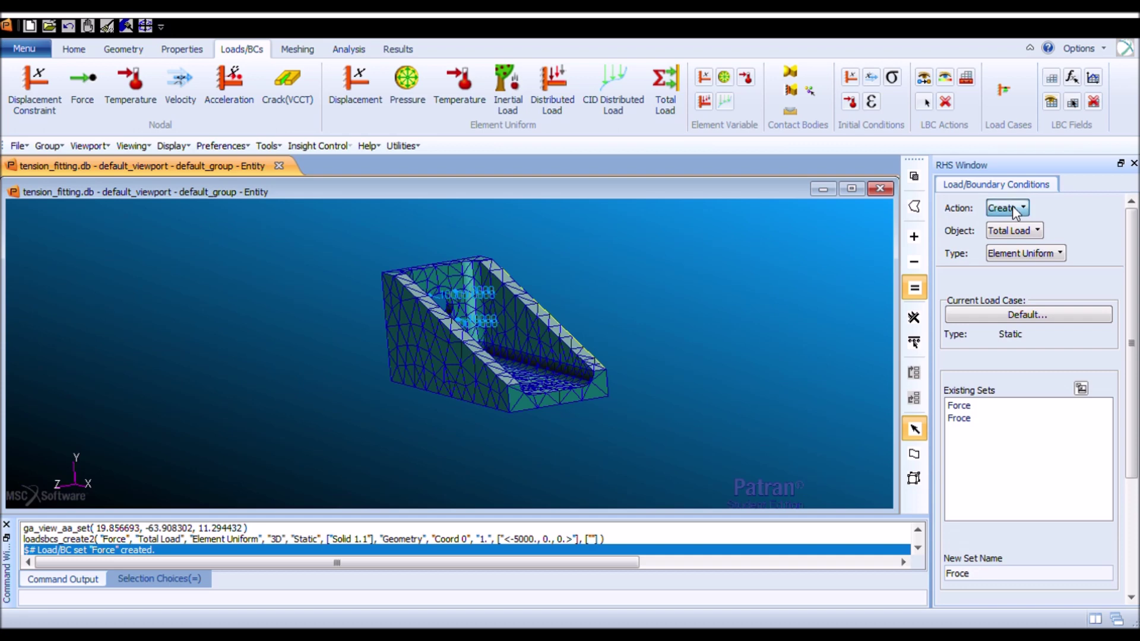
left_click(1047, 317)
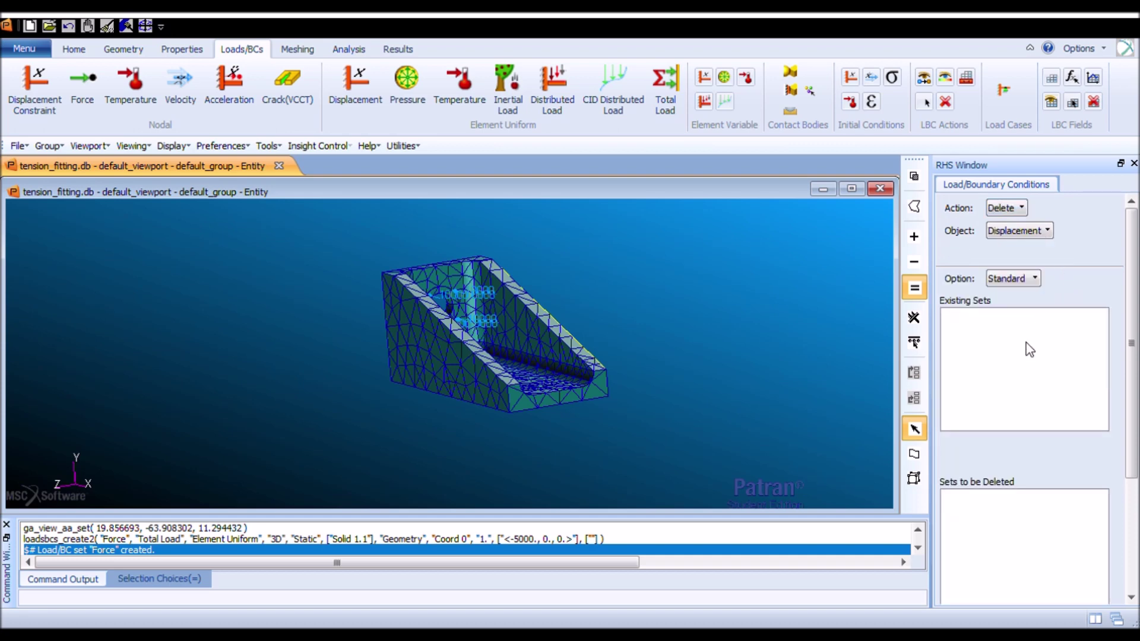
scroll(1136, 329, "down", 1)
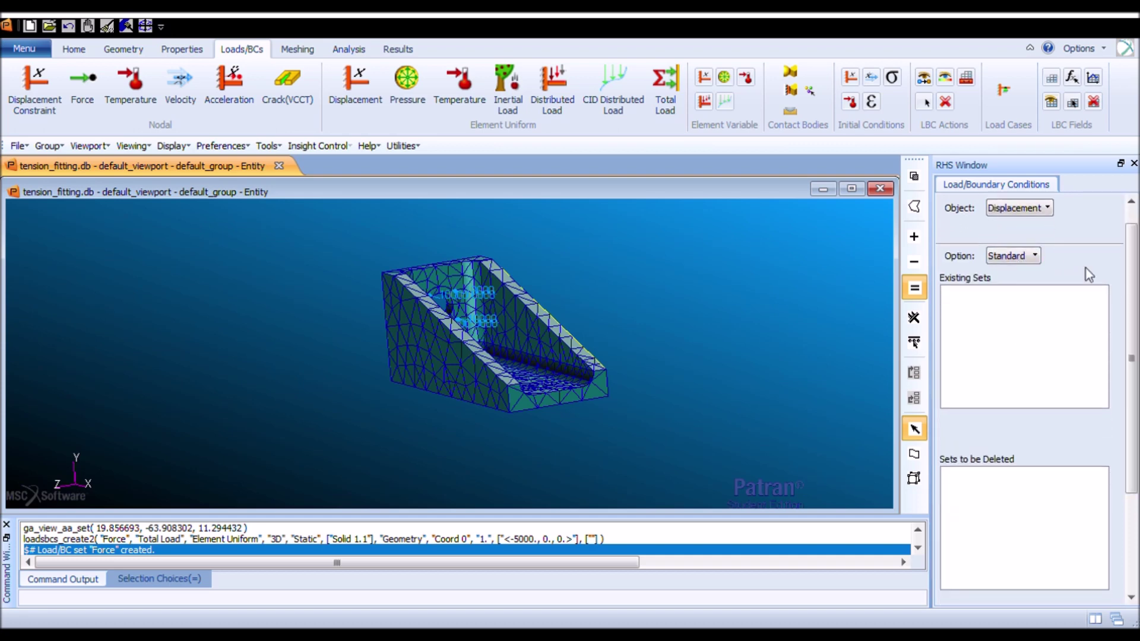
left_click(1049, 430)
left_click(956, 305)
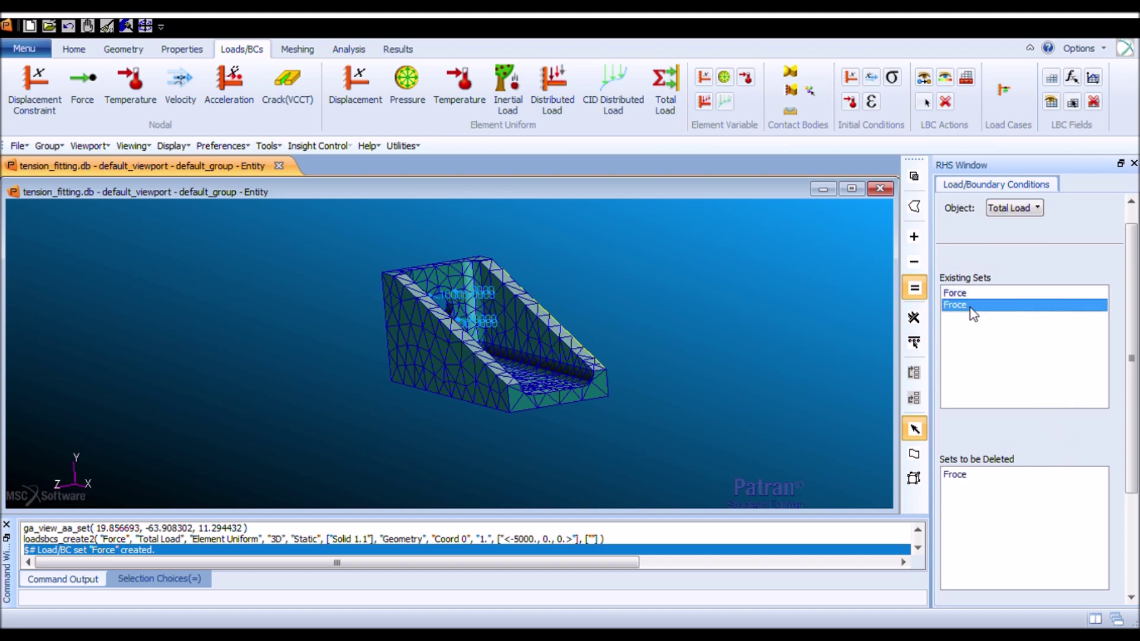
scroll(1131, 357, "down", 3)
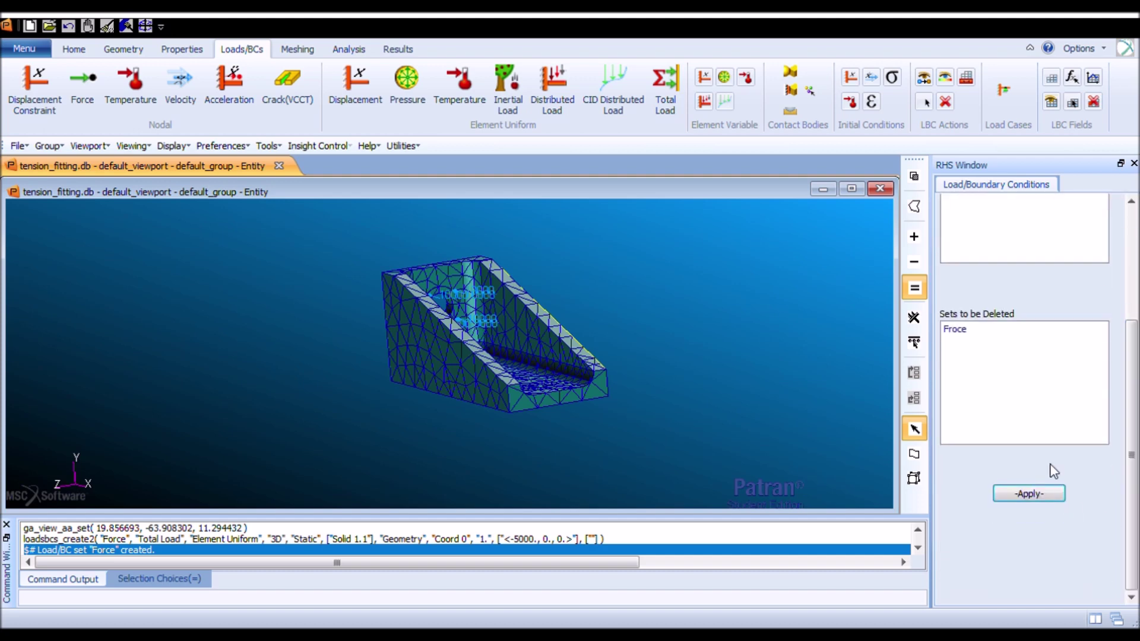
left_click(1046, 494)
scroll(1130, 351, "up", 3)
scroll(1129, 351, "up", 2)
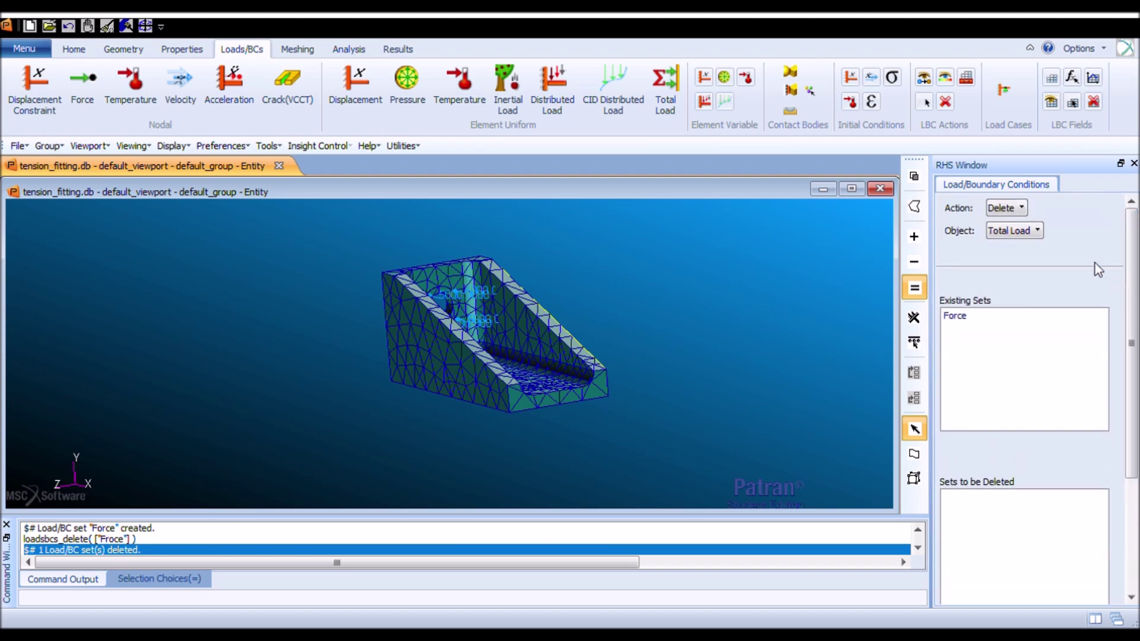
Define a nodal displacement set named Fixed with the translations <0 0 0>.
left_click(1006, 208)
left_click(1008, 234)
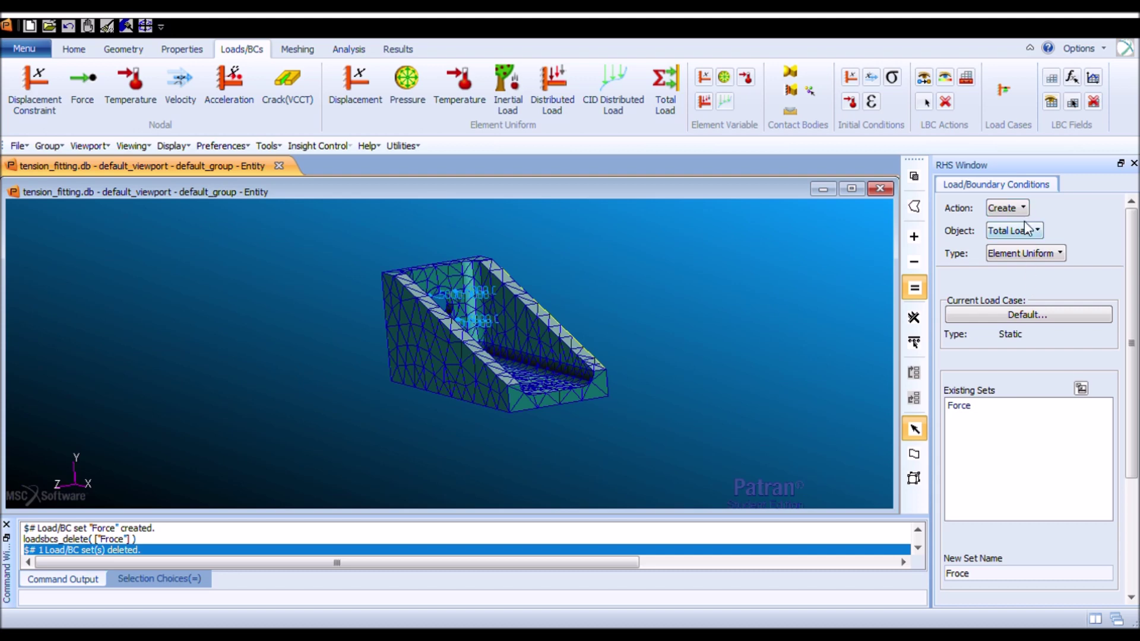
left_click(1052, 252)
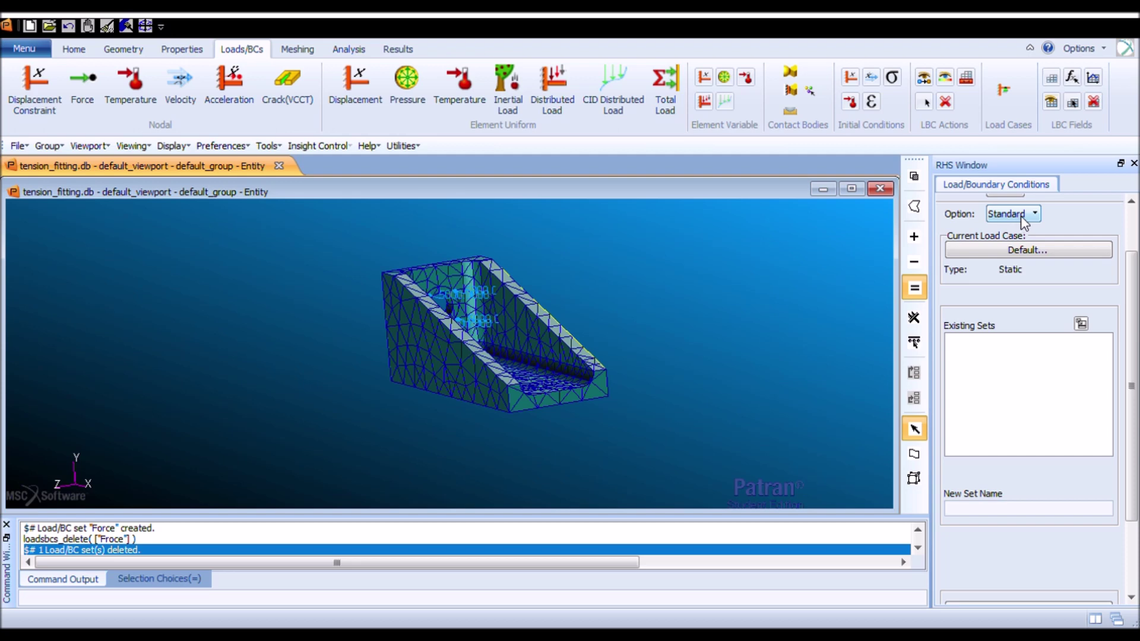
scroll(1021, 232, "up", 3)
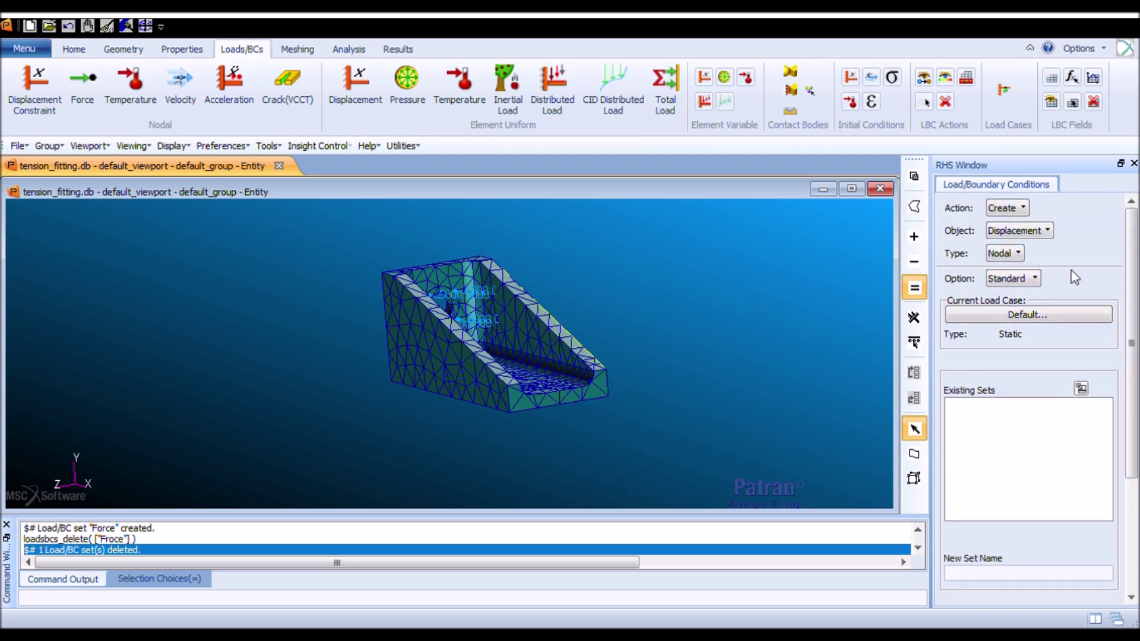
scroll(1045, 357, "down", 3)
left_click(980, 463)
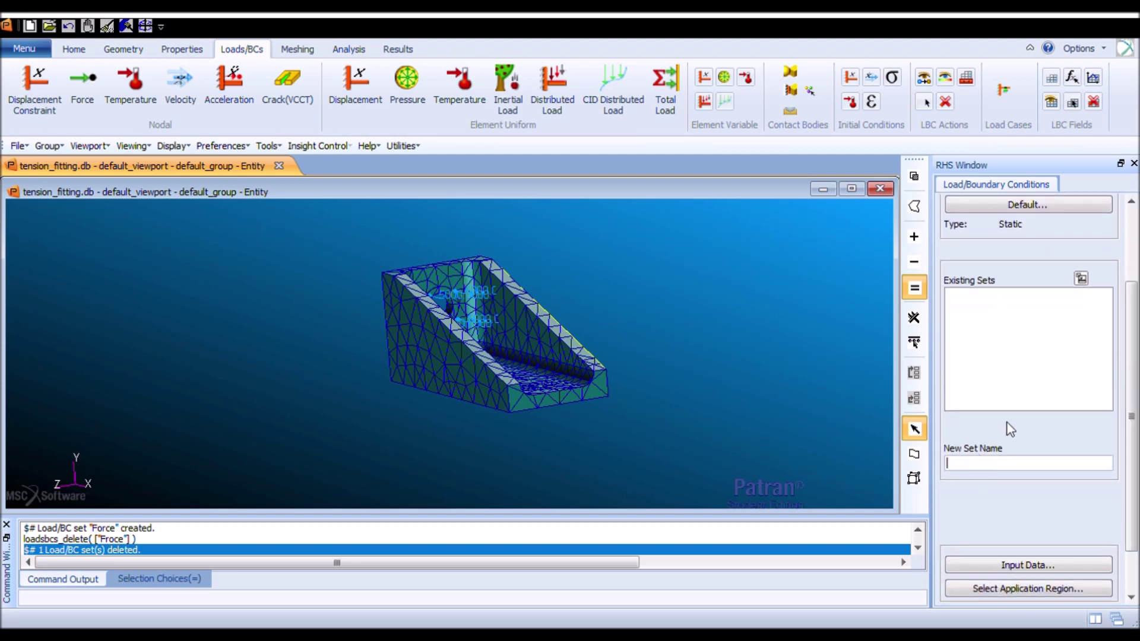
type("Fixed")
left_click(1031, 564)
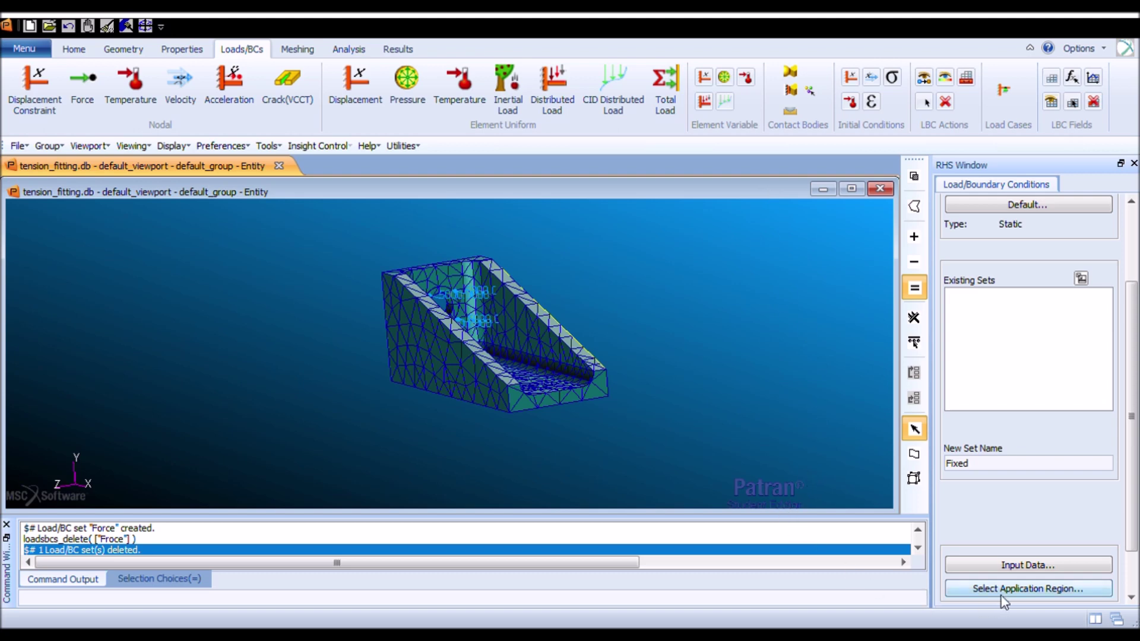
Open the geometry application region selection for the Fixed set and restrict picking to surfaces or solid faces.
left_click(1028, 588)
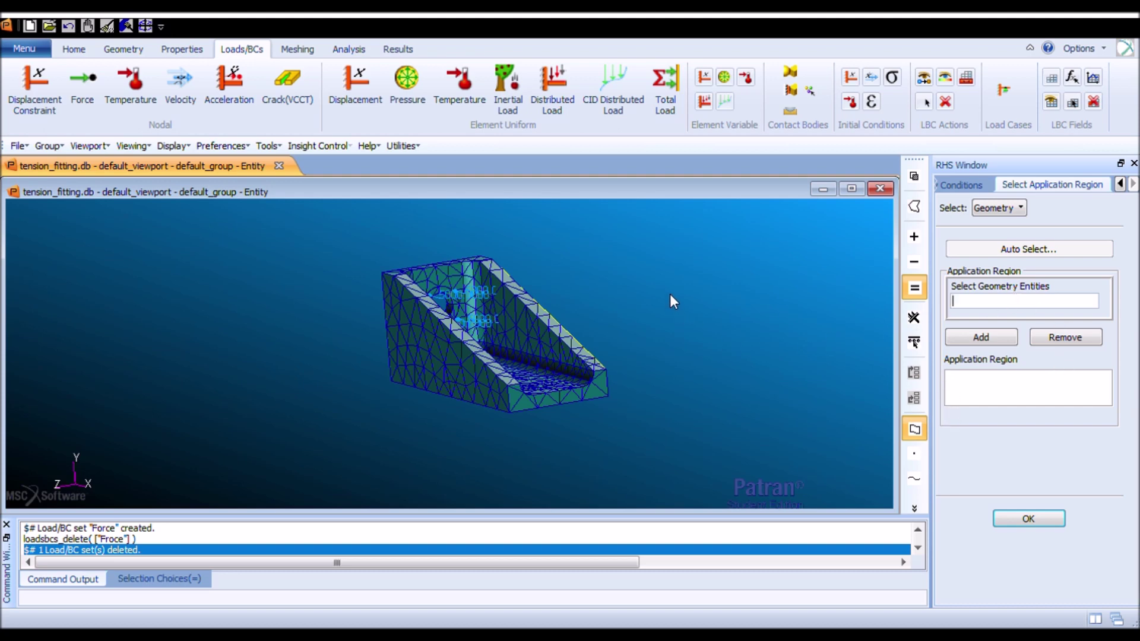
left_click(914, 509)
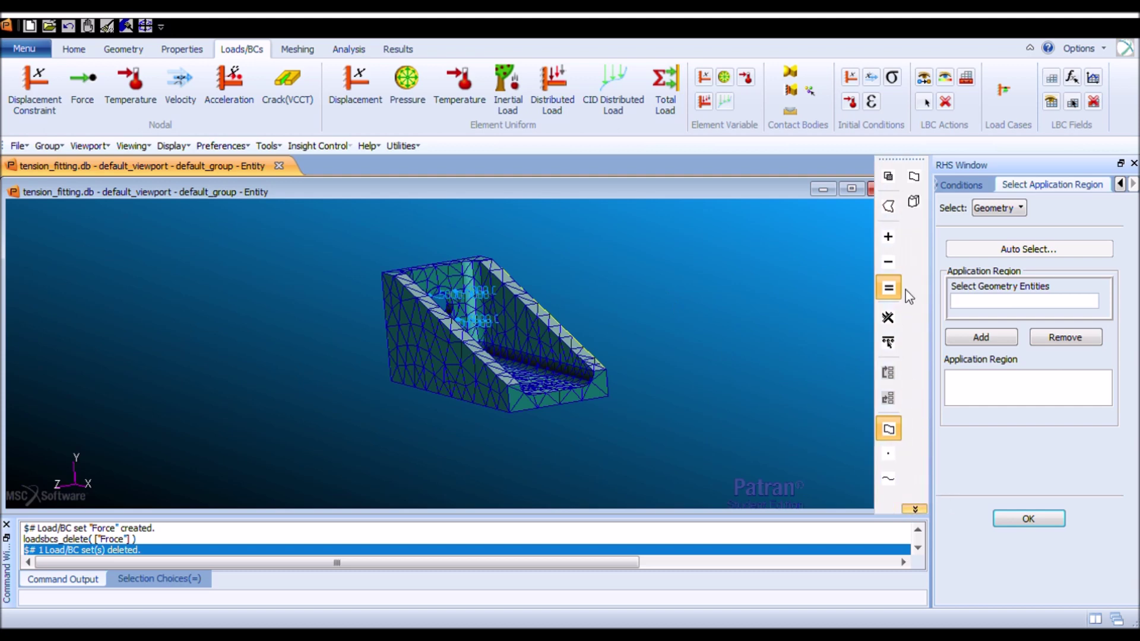
left_click(914, 176)
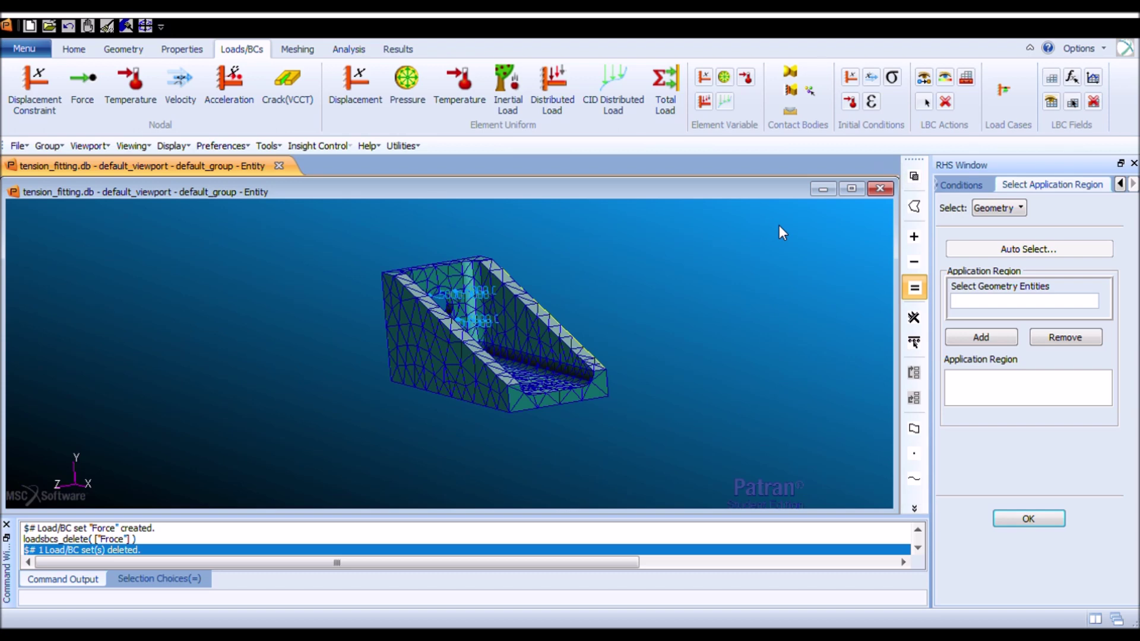
middle_click_drag(636, 272, 611, 305)
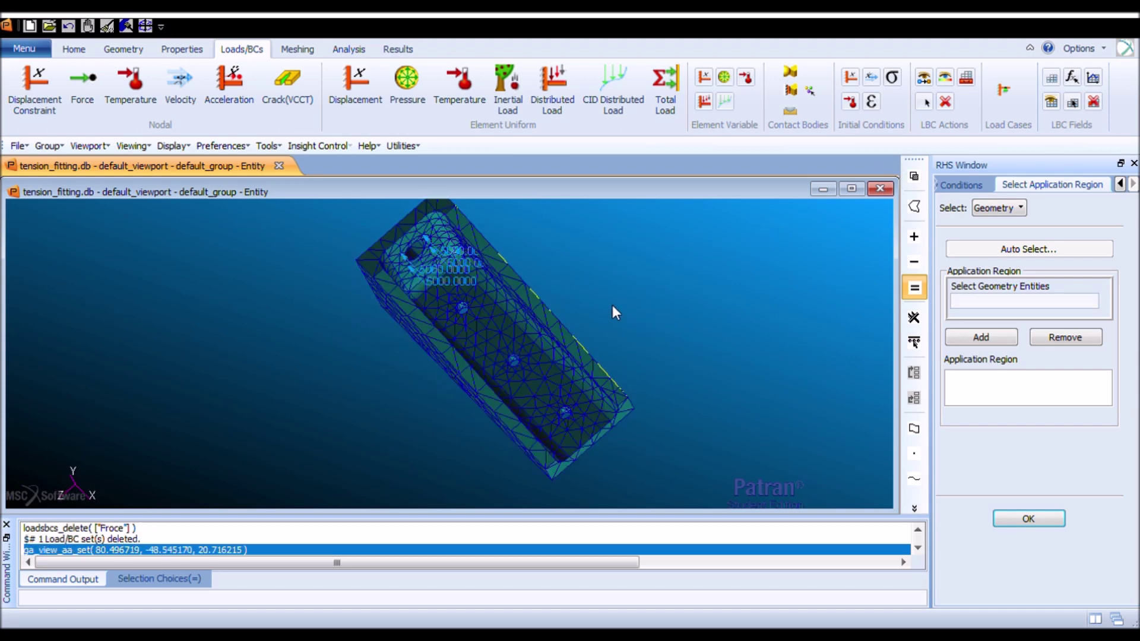
left_click(463, 306)
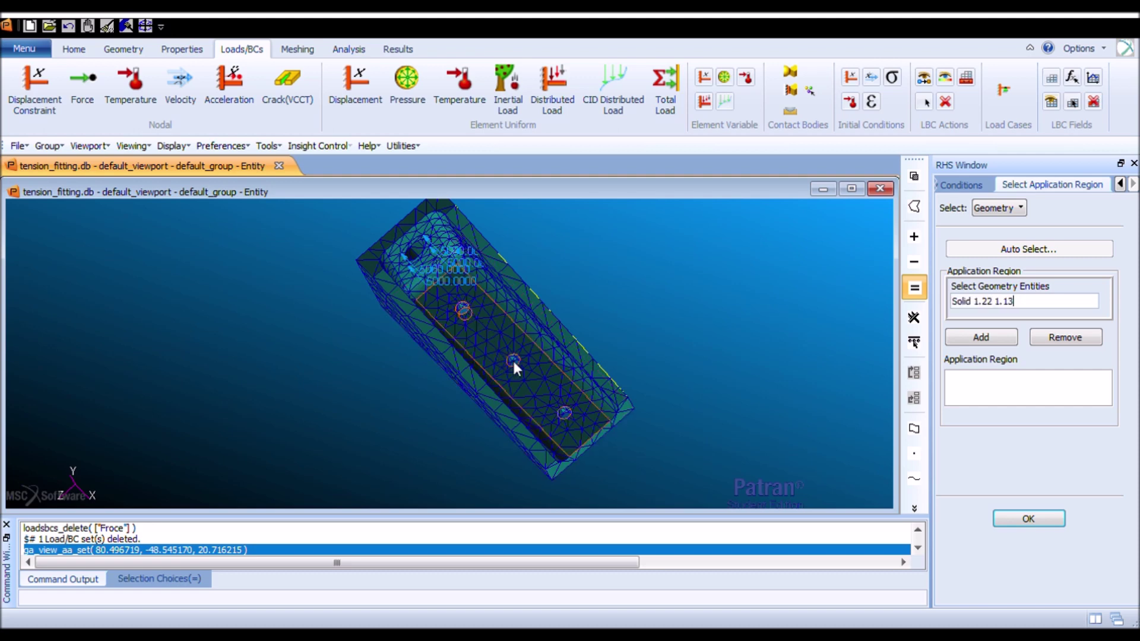
left_click(568, 414)
left_click(693, 302)
left_click_drag(1089, 301, 886, 298)
key("Delete")
Assign the faces of the three base holes (Solid 1.22, 1.23 and 1.24) as the application region and create the Fixed displacement set.
left_click(464, 310)
middle_click_drag(642, 288, 654, 229)
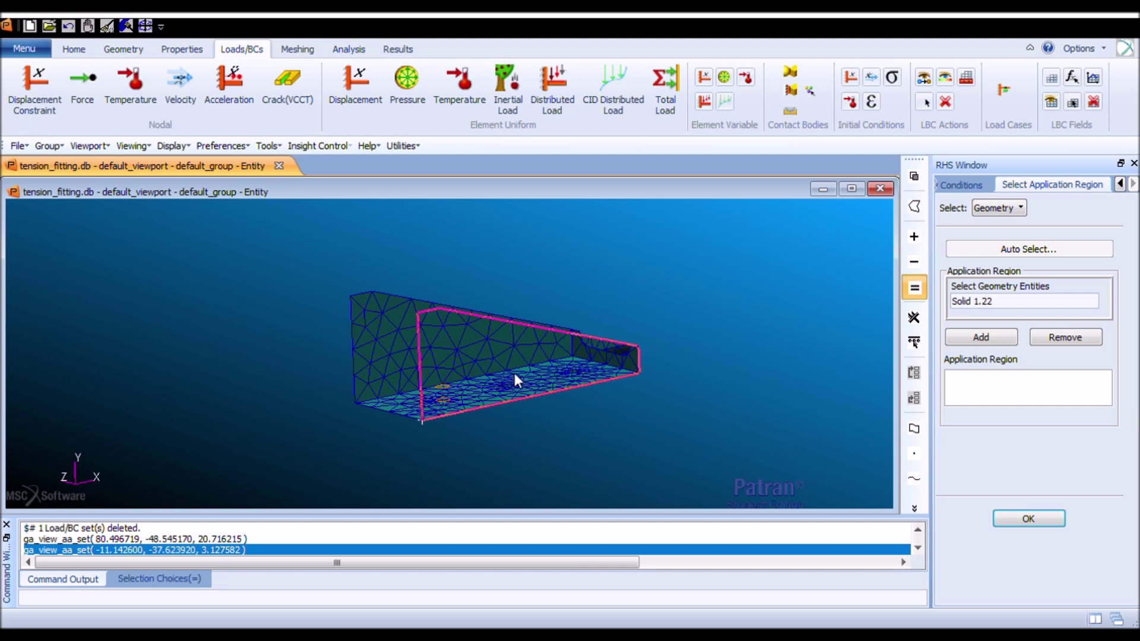
middle_click_drag(514, 373, 500, 406)
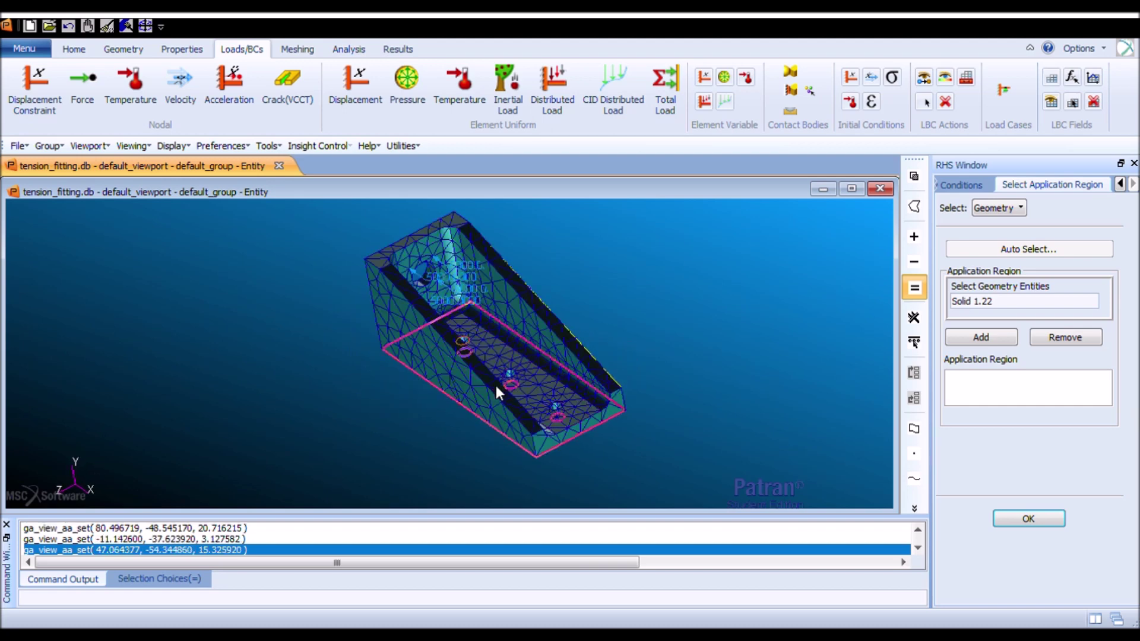
left_click(498, 384, "shift")
left_click(559, 417, "shift")
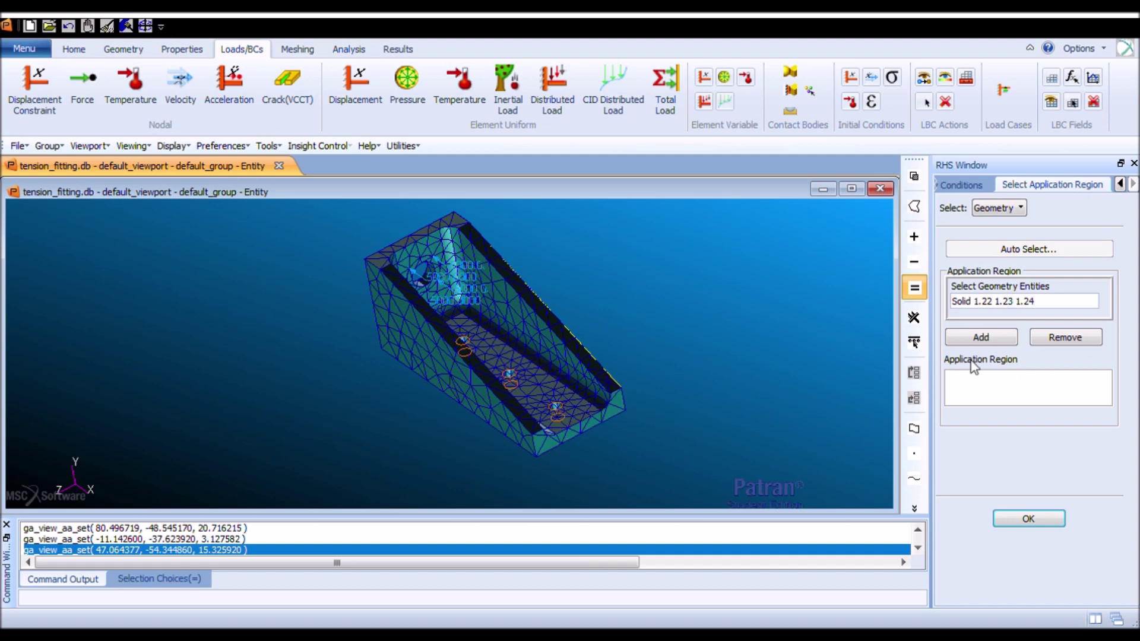
left_click(982, 336)
left_click(1049, 518)
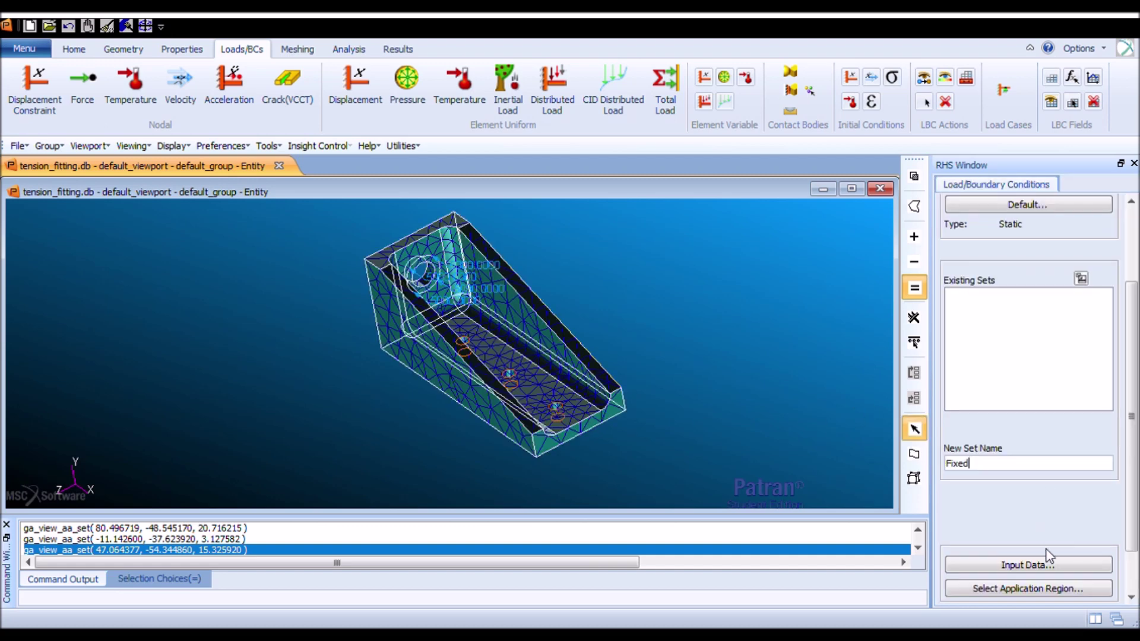
scroll(1045, 570, "down", 2)
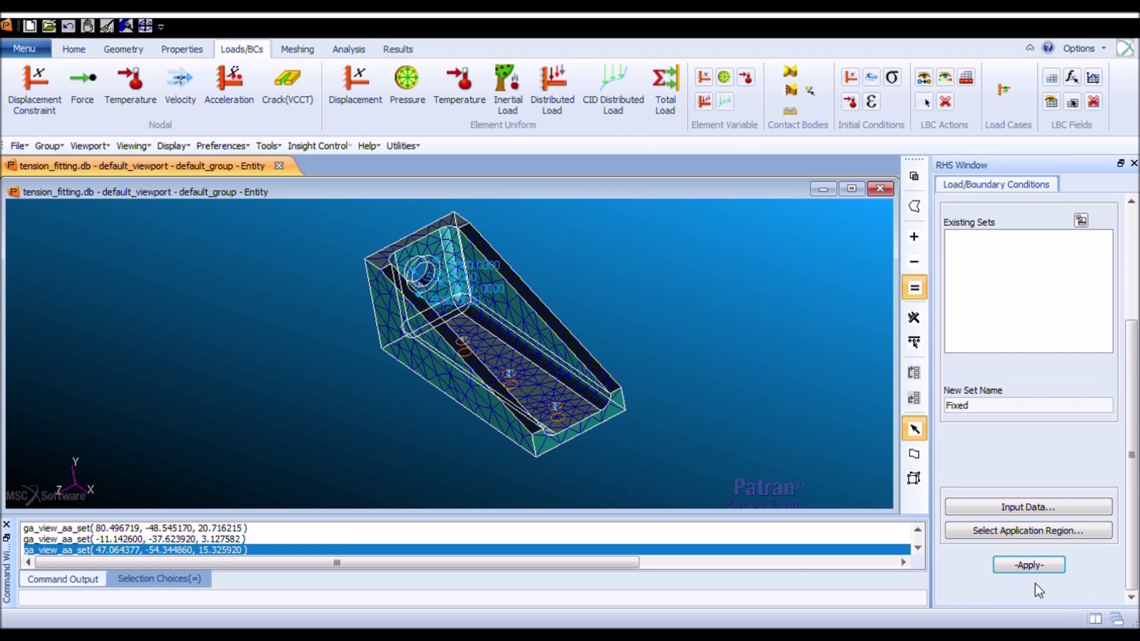
left_click(1029, 564)
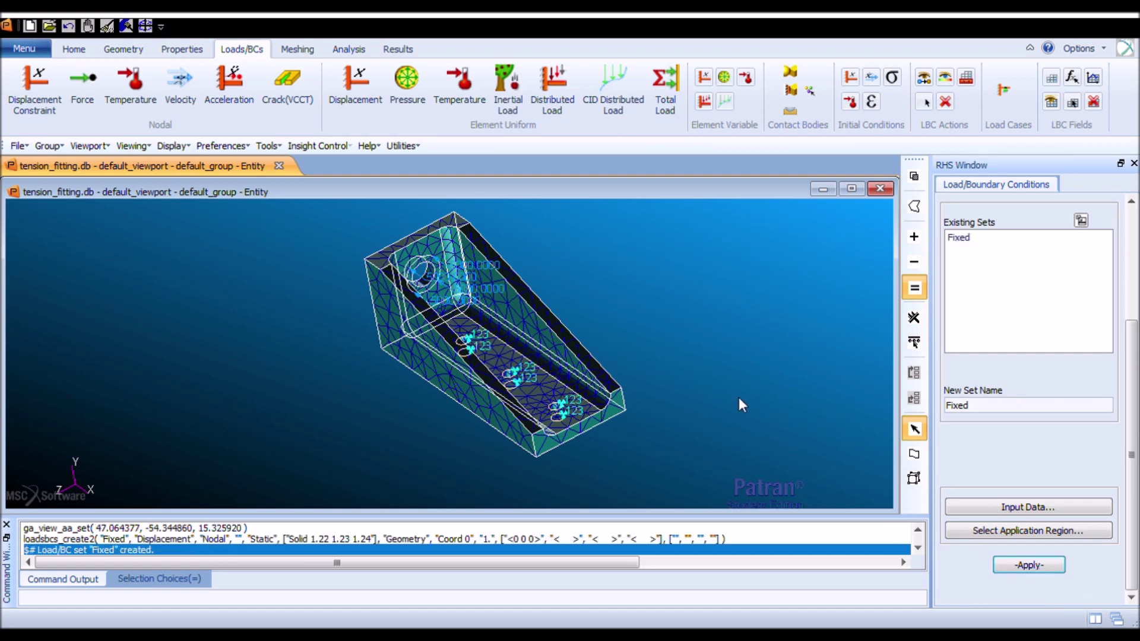
middle_click_drag(738, 397, 461, 373)
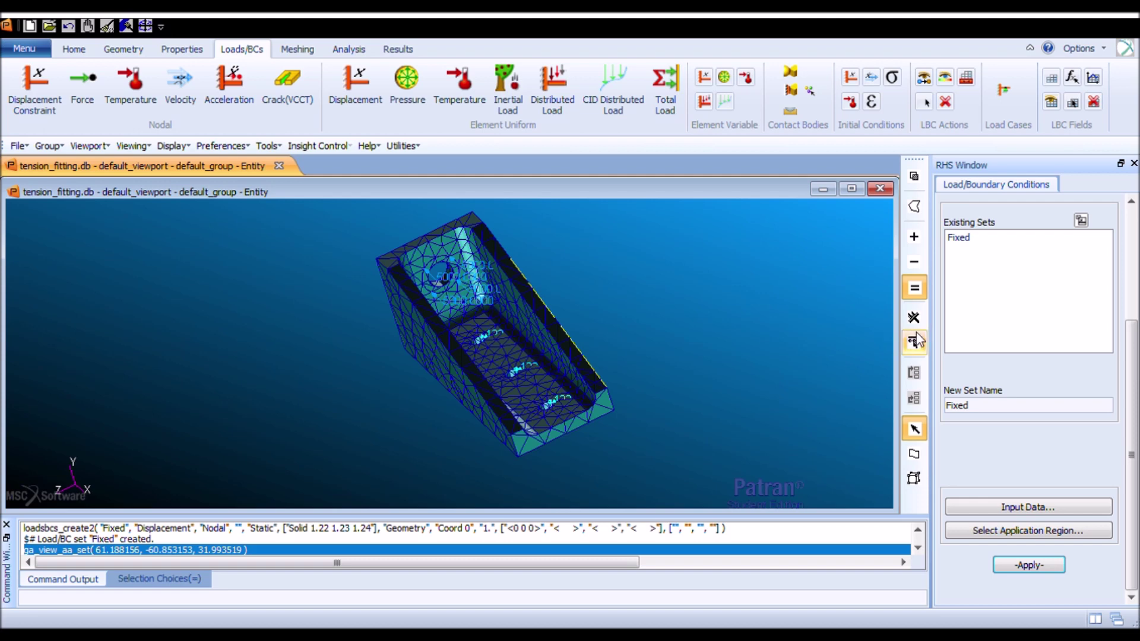
Create a linear elastic isotropic material named Aluminum by manual input.
left_click(181, 49)
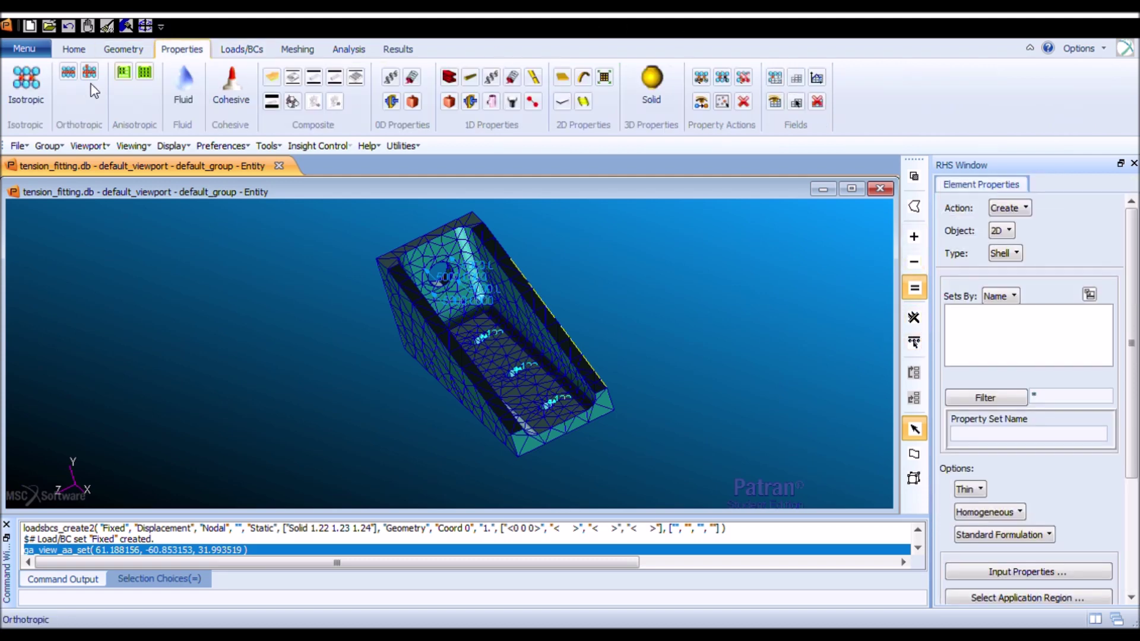
left_click(31, 94)
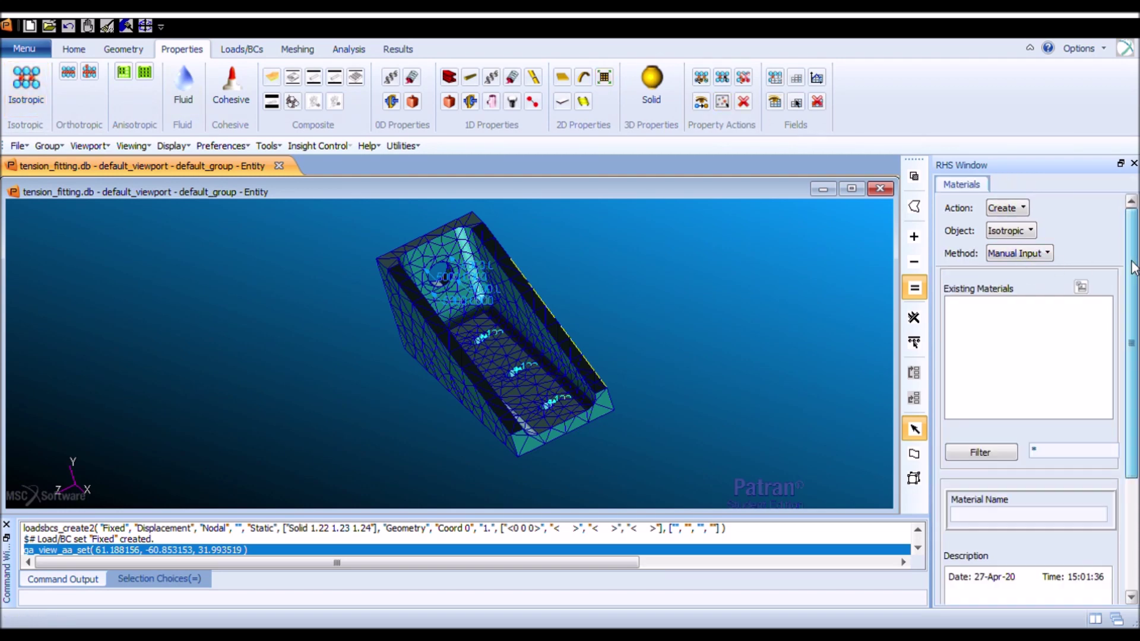
scroll(1134, 267, "down", 4)
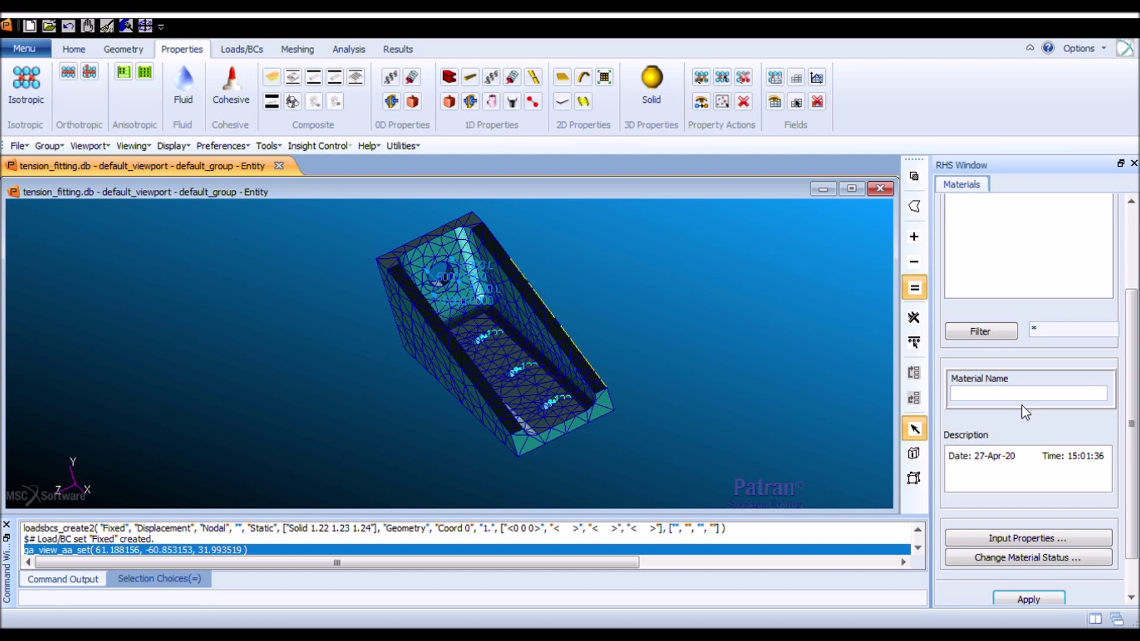
type("Aluminum")
scroll(1057, 540, "down", 2)
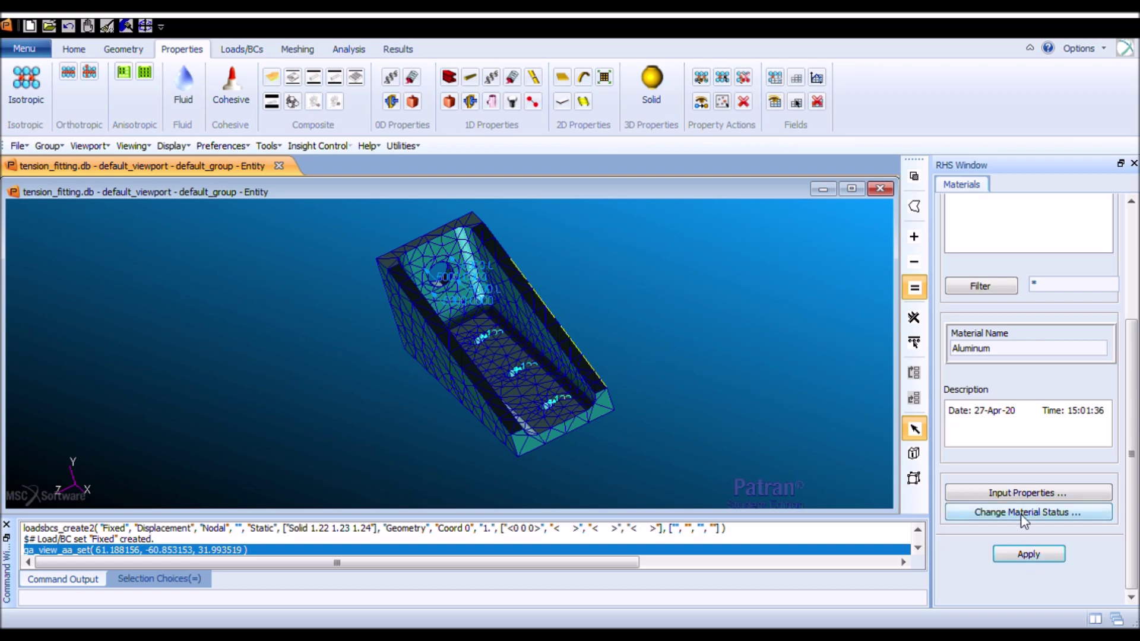
left_click(1017, 551)
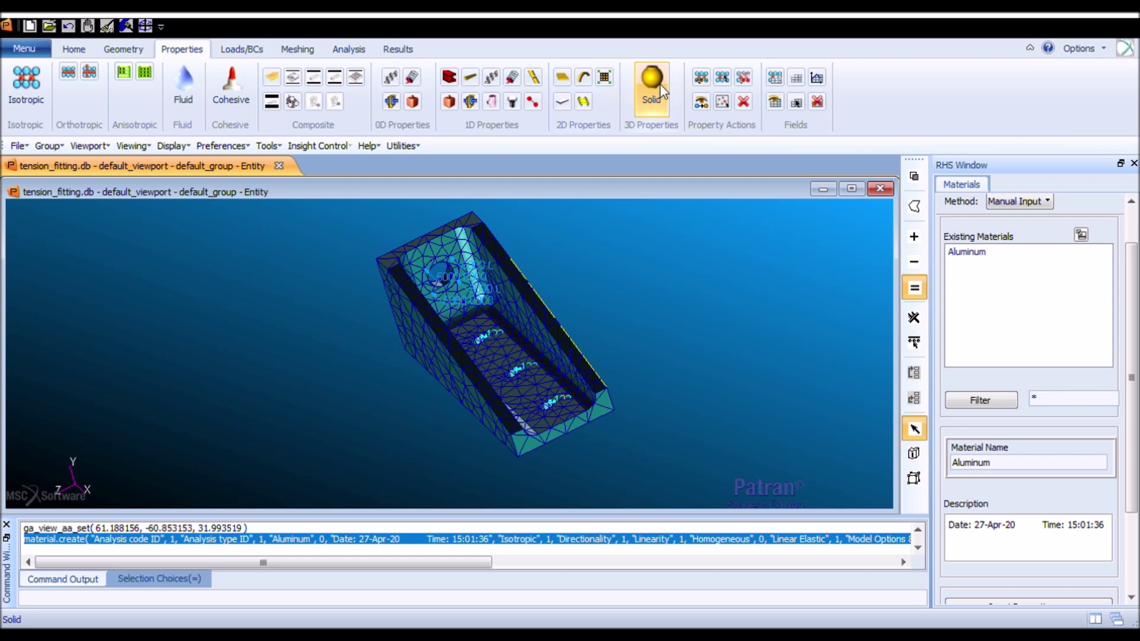
Start a 3D solid element property set named 3D_tets.
left_click(657, 105)
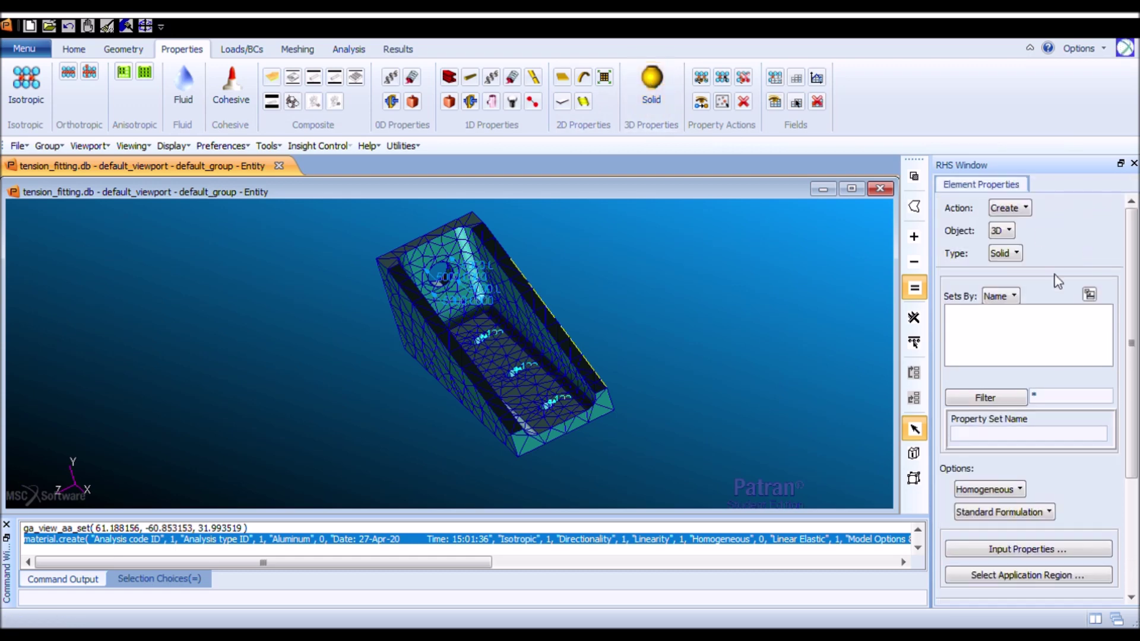
left_click(1046, 442)
type("3D_tets")
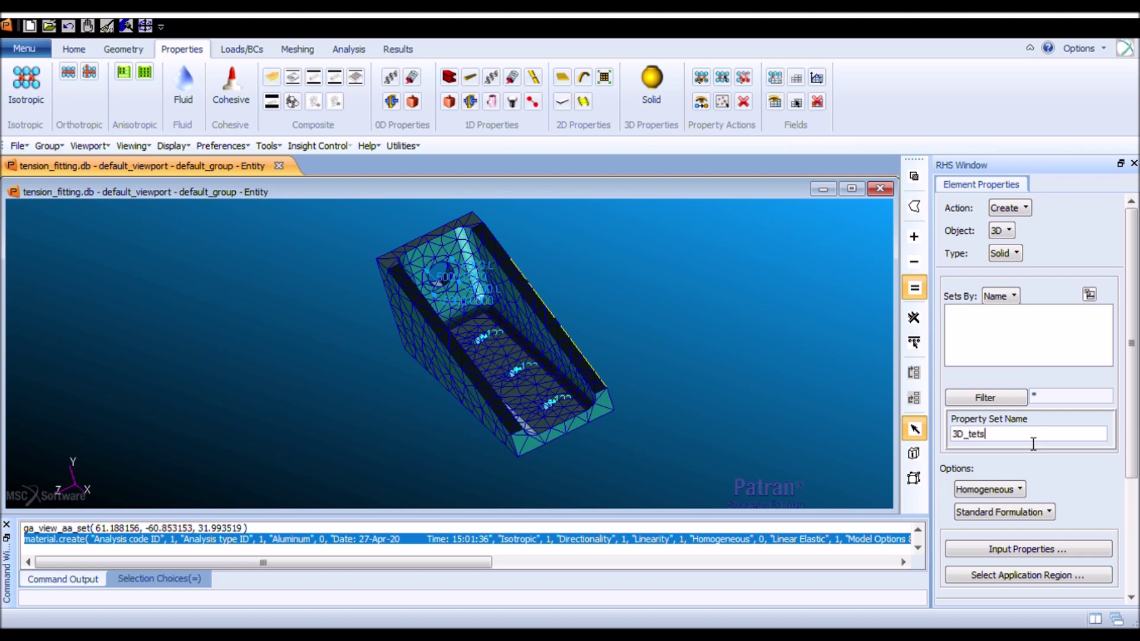
scroll(1129, 417, "down", 1)
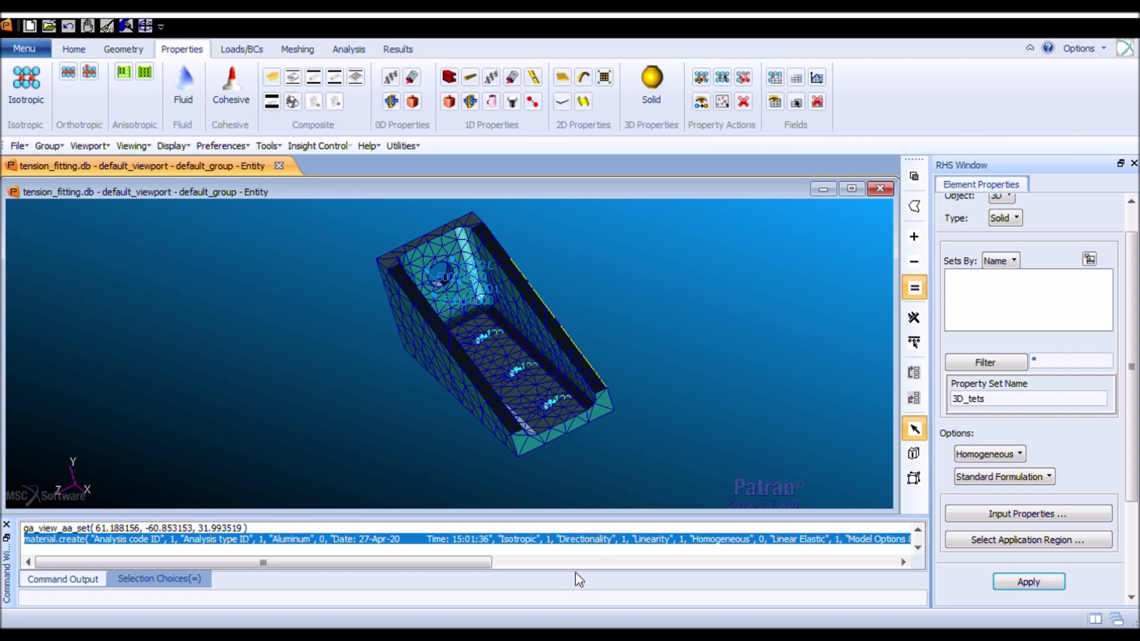
Assign Solid 1 as the application region of the 3D_tets property set.
left_click(988, 541)
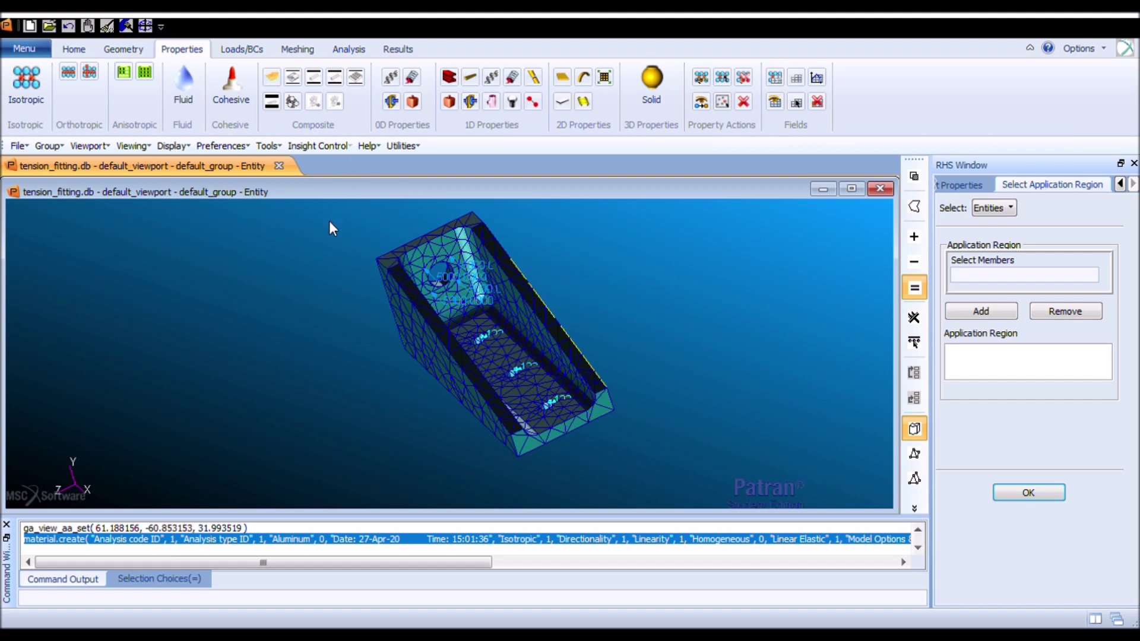
left_click_drag(278, 210, 688, 465)
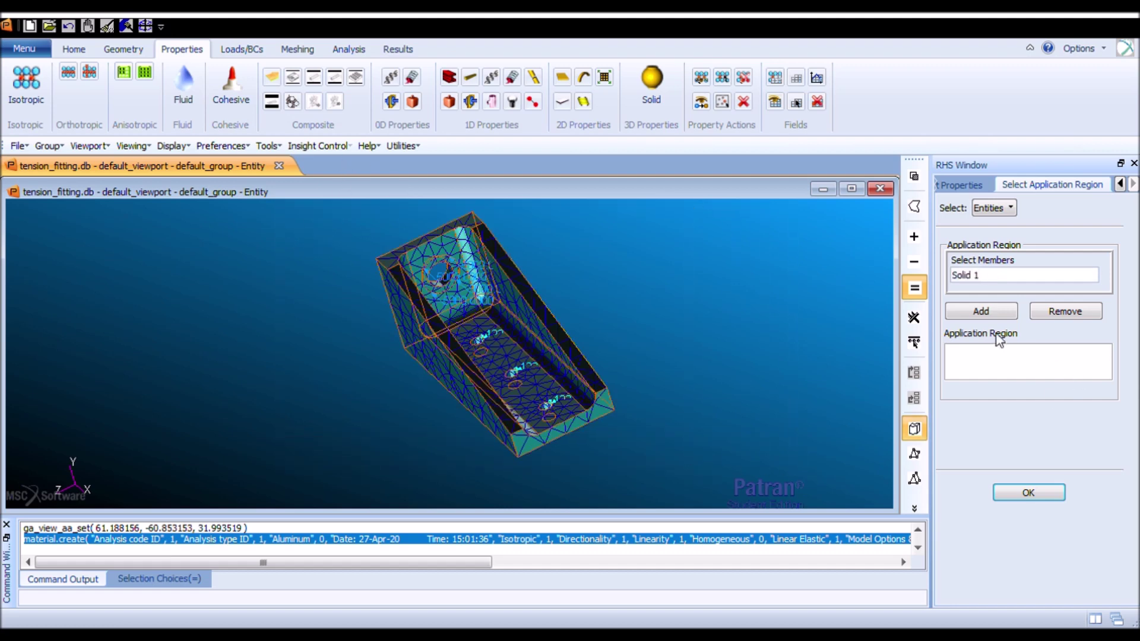
left_click(984, 312)
left_click(1029, 492)
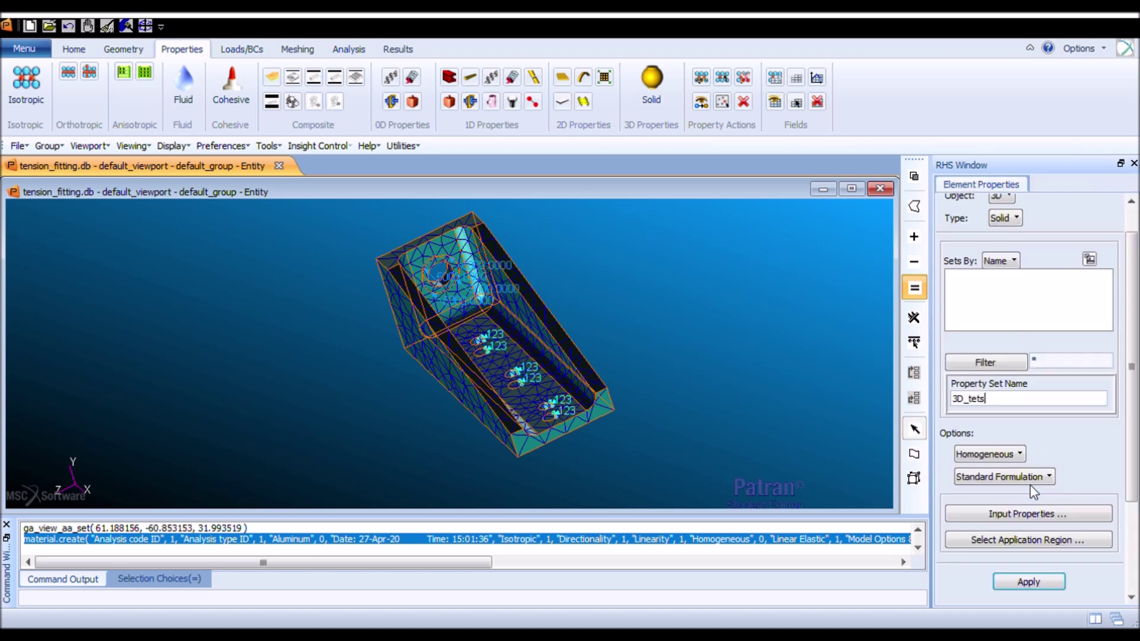
Create the 3D_tets solid element property set from the entered properties and application region.
left_click(1028, 582)
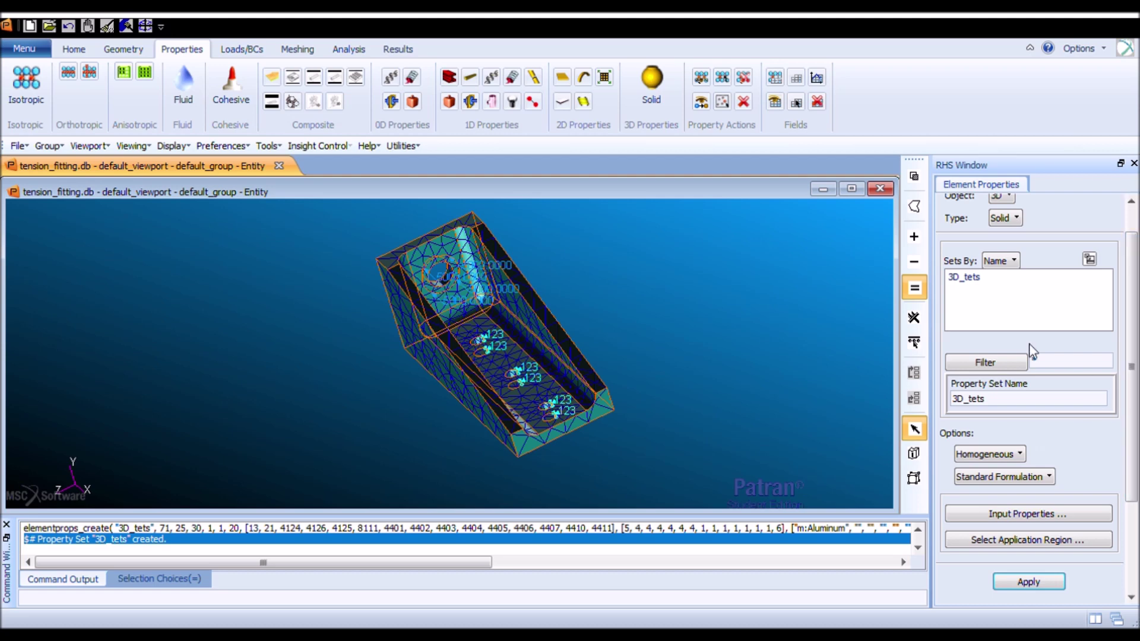
Review the Default load case in the load case modification form.
left_click(248, 47)
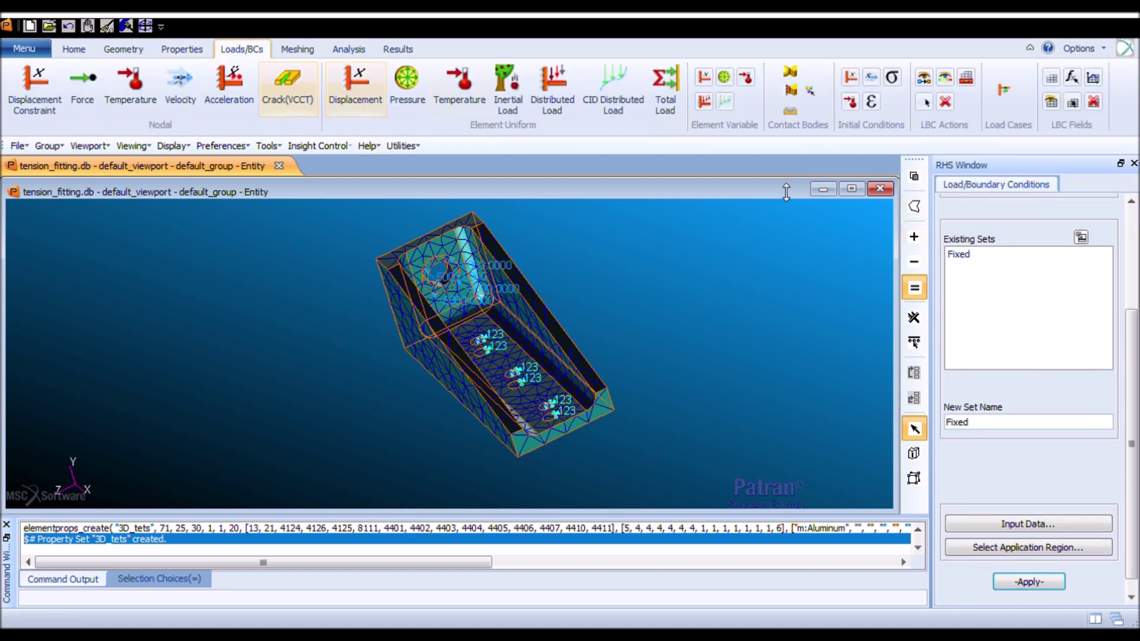
scroll(1136, 324, "up", 3)
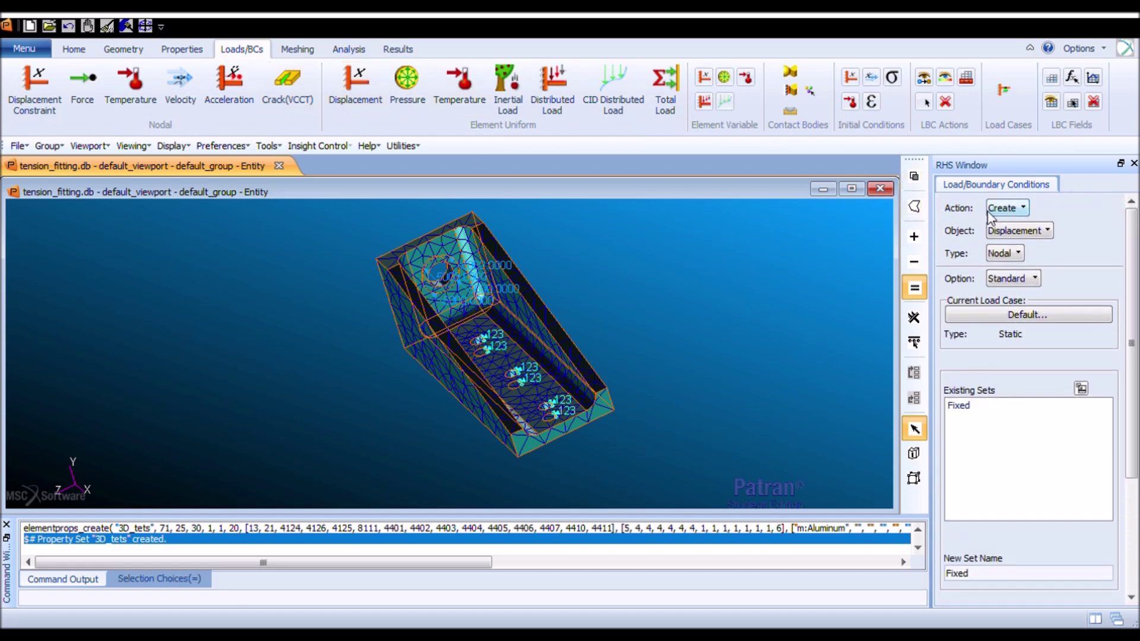
left_click(1003, 90)
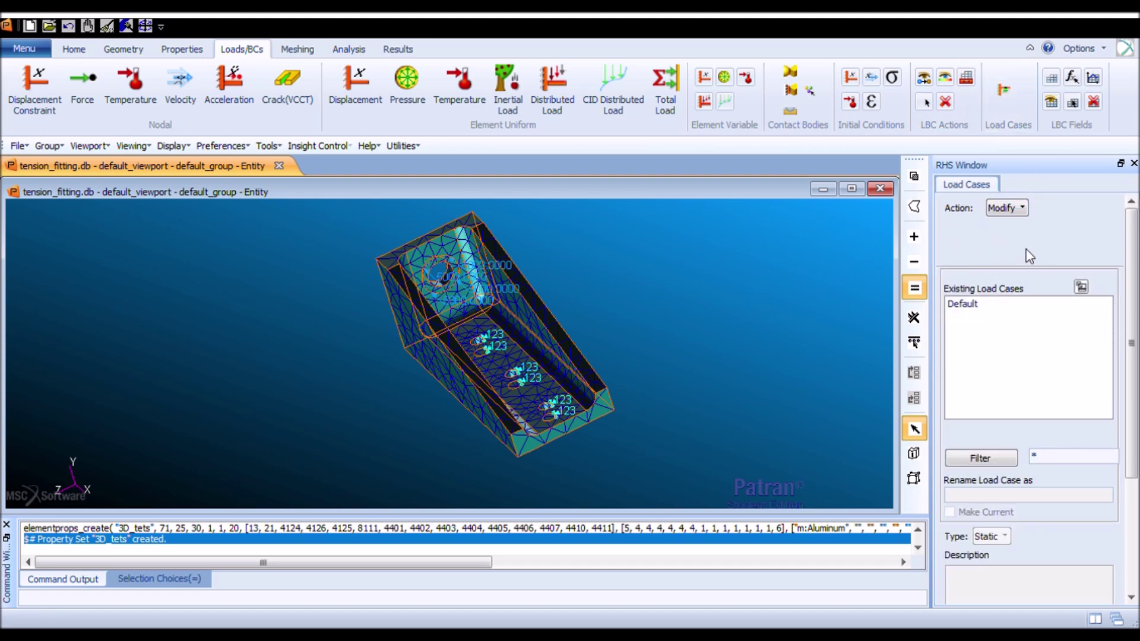
scroll(1130, 349, "down", 3)
scroll(1130, 349, "up", 2)
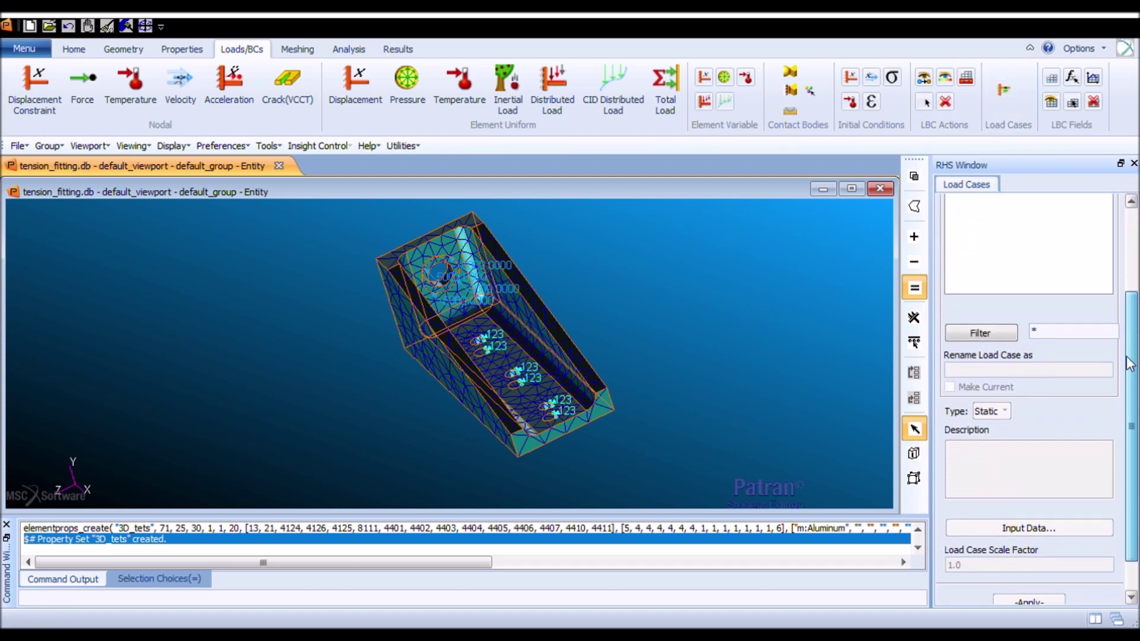
left_click(966, 257)
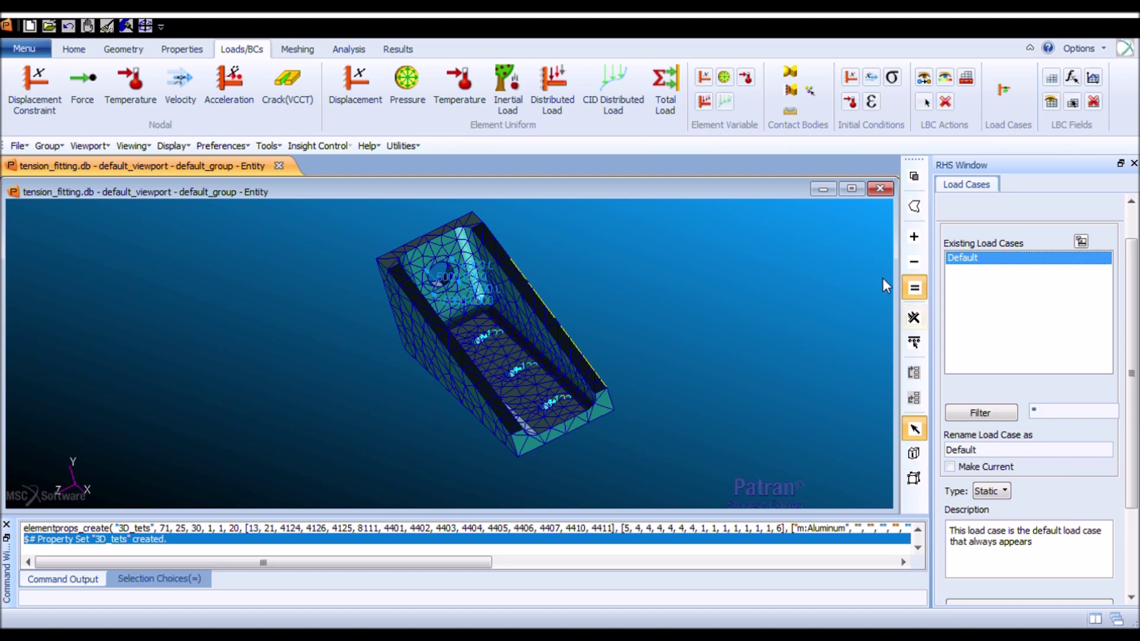
Submit a full run of the entire model as job tension_fitting with the LINEAR STATIC solution type.
left_click(349, 50)
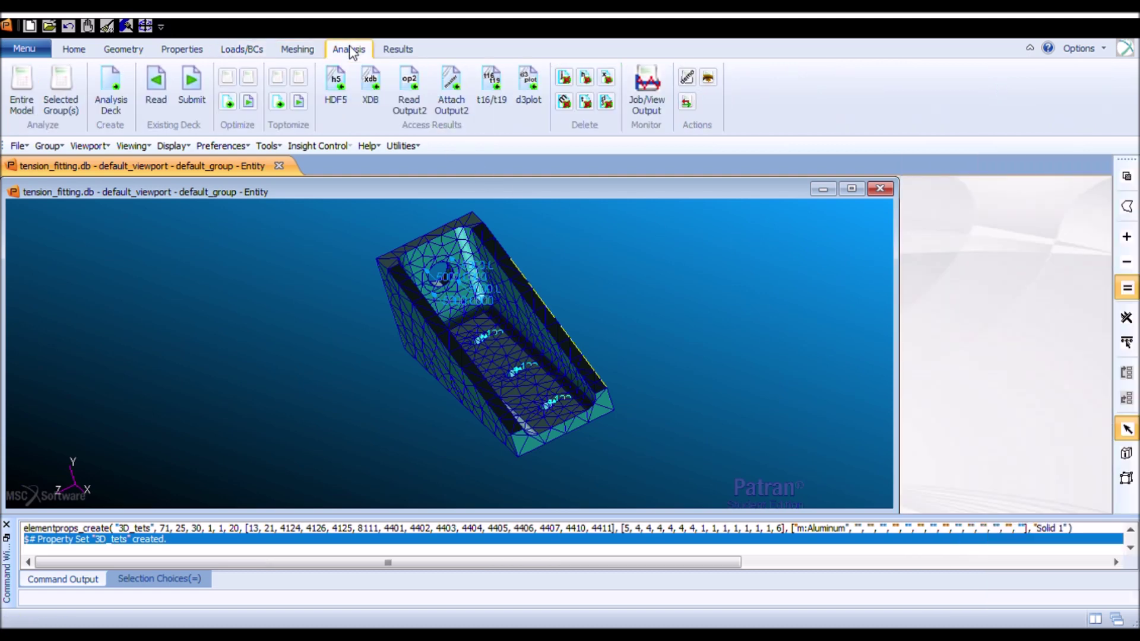
left_click(16, 98)
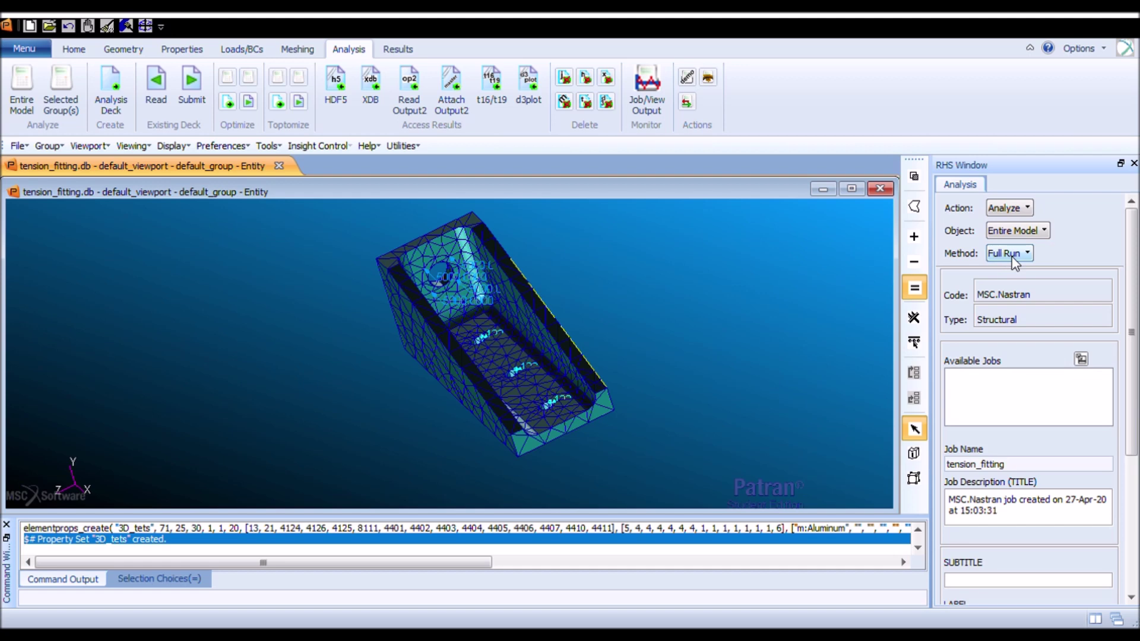
left_click_drag(1125, 285, 1104, 476)
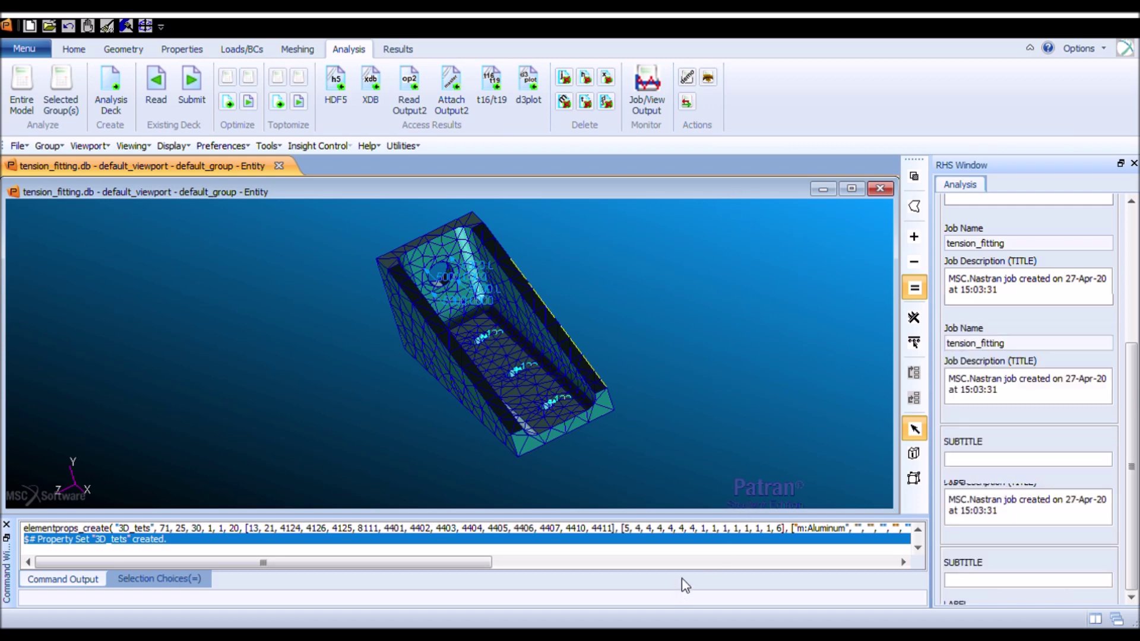
left_click(1018, 567)
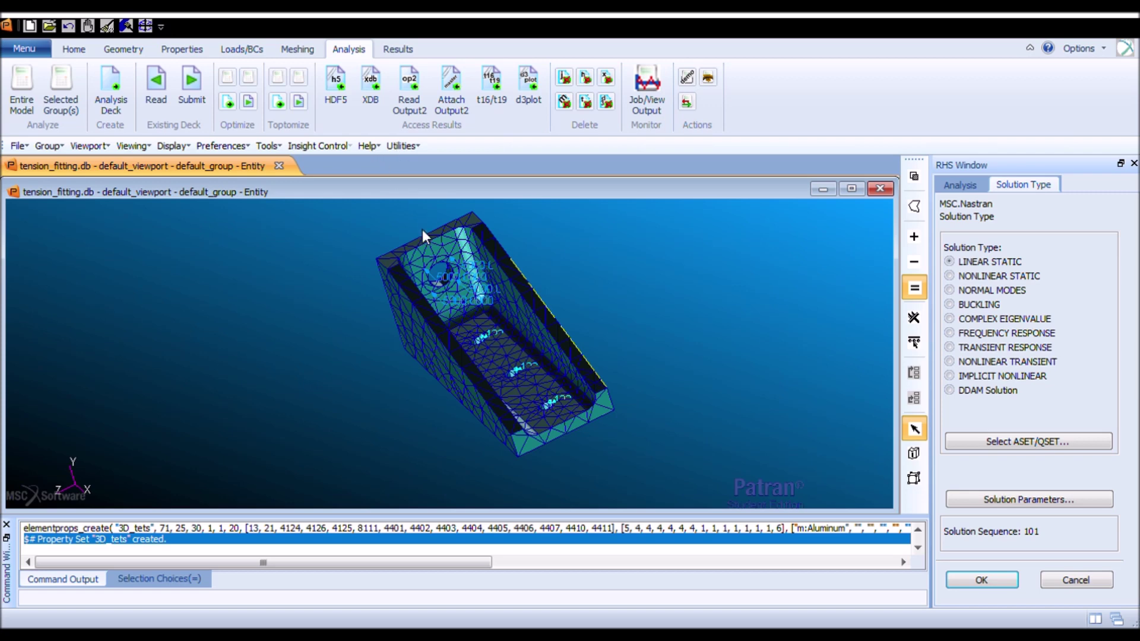
left_click(1008, 584)
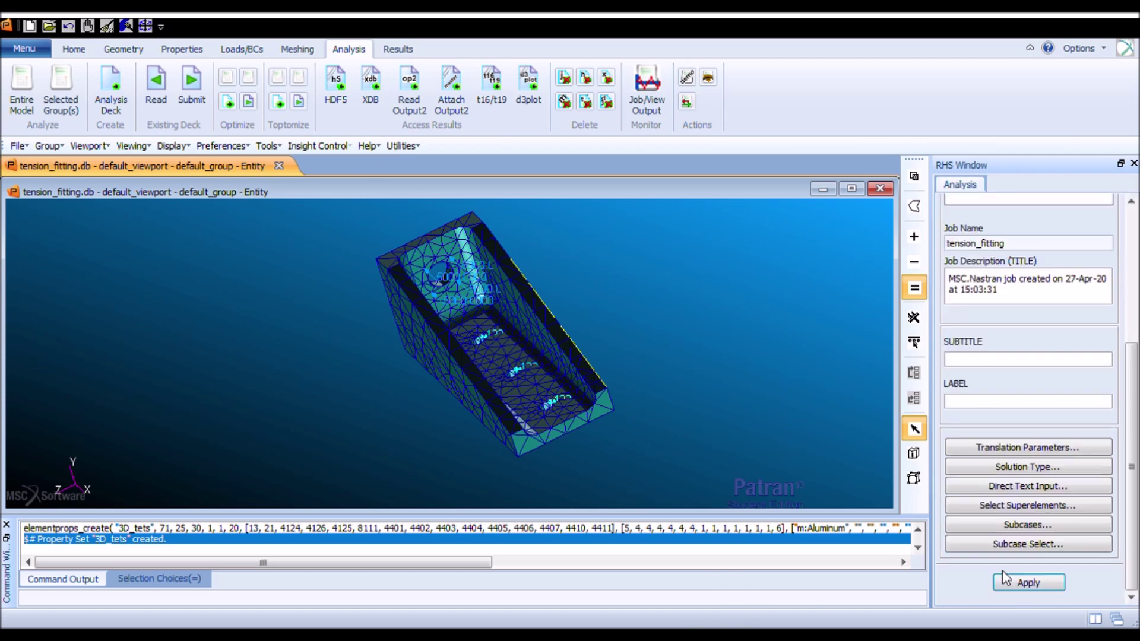
left_click(1050, 585)
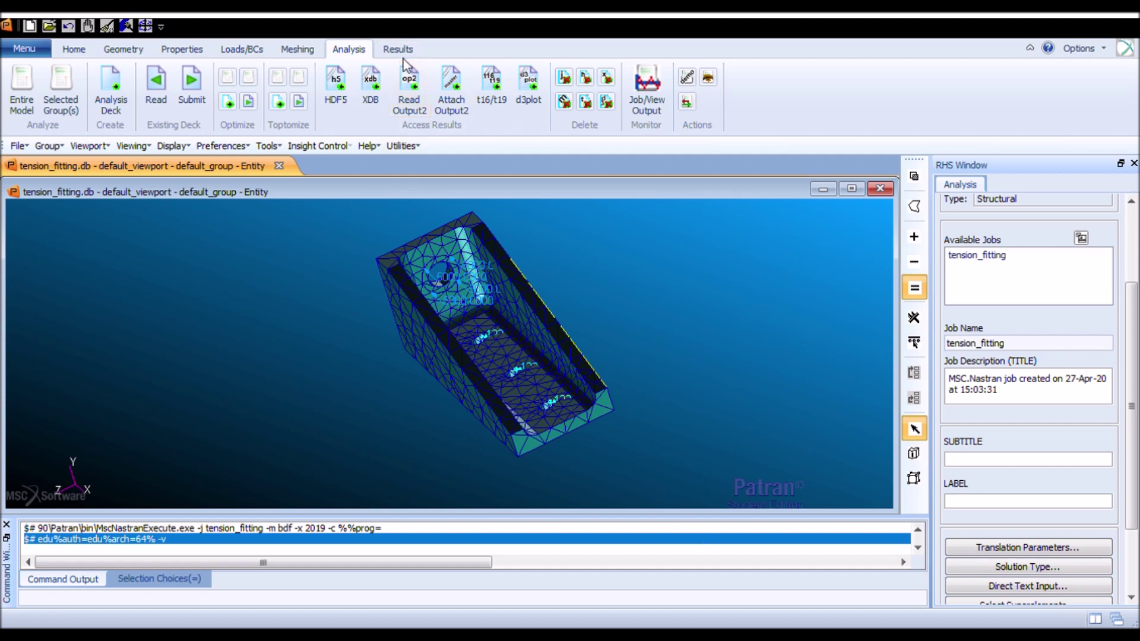
Attach the XDB result entities of the tension_fitting job.
left_click(370, 83)
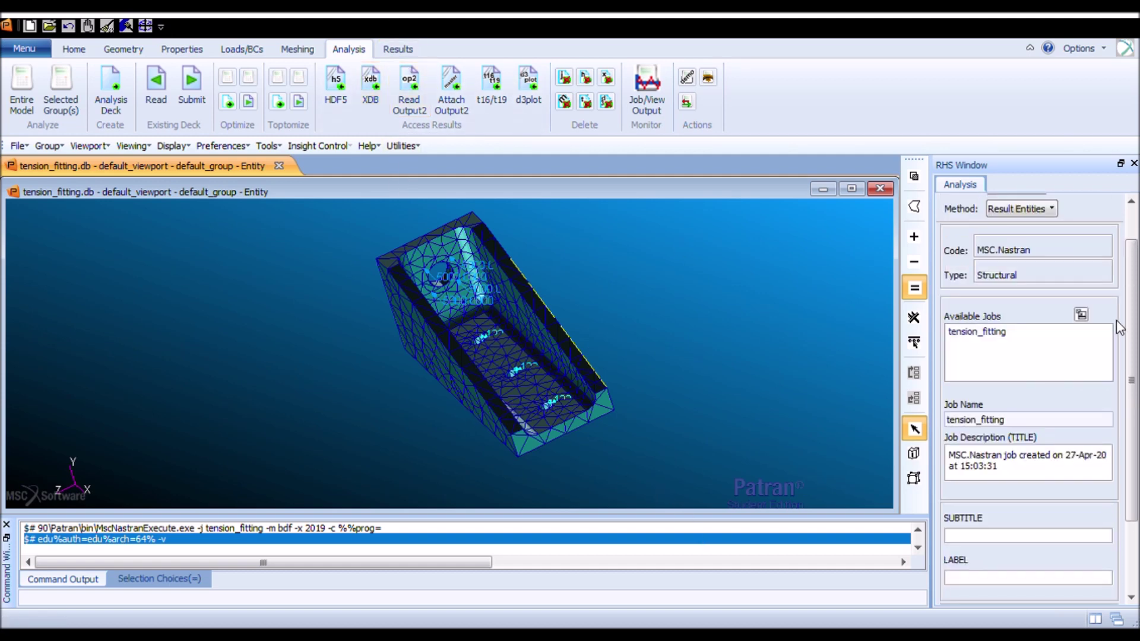
scroll(1120, 327, "up", 2)
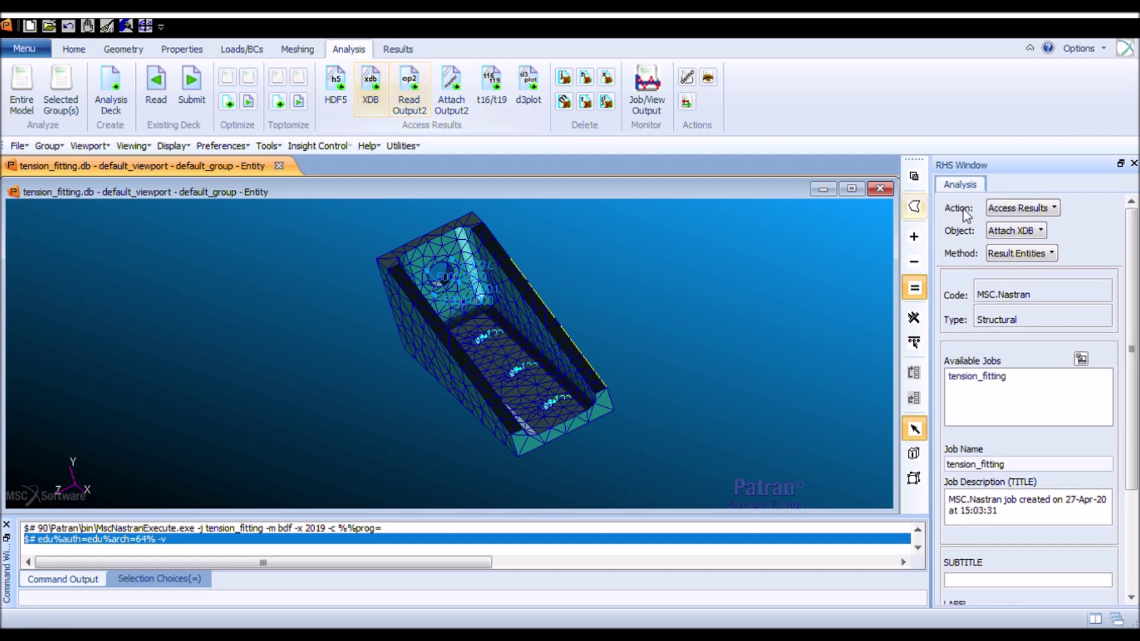
scroll(1047, 494, "down", 3)
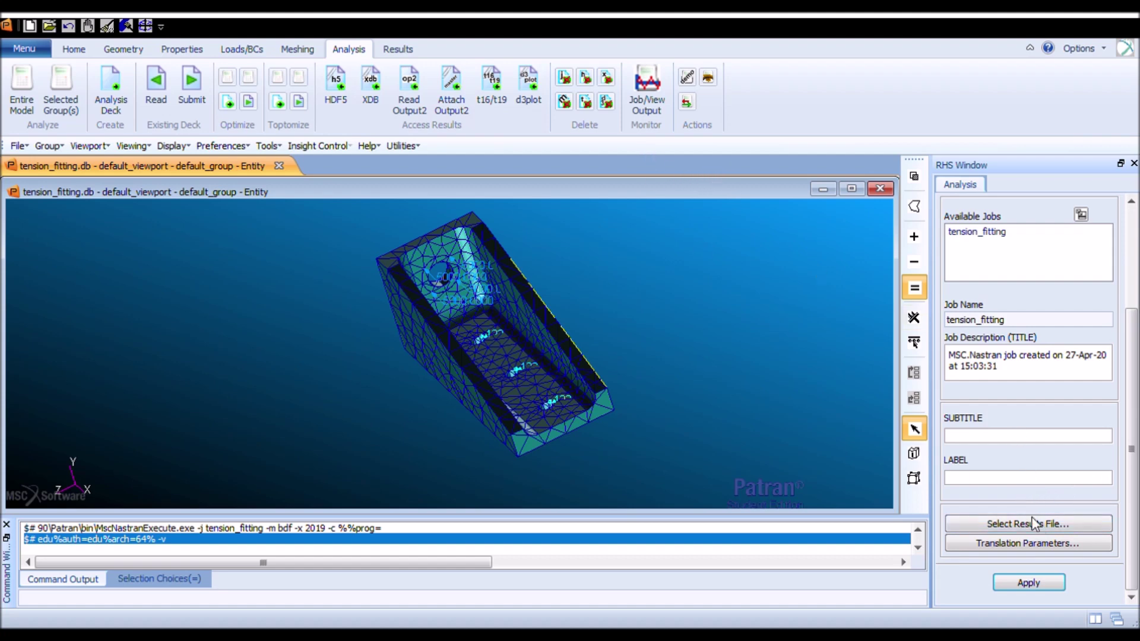
left_click(1037, 583)
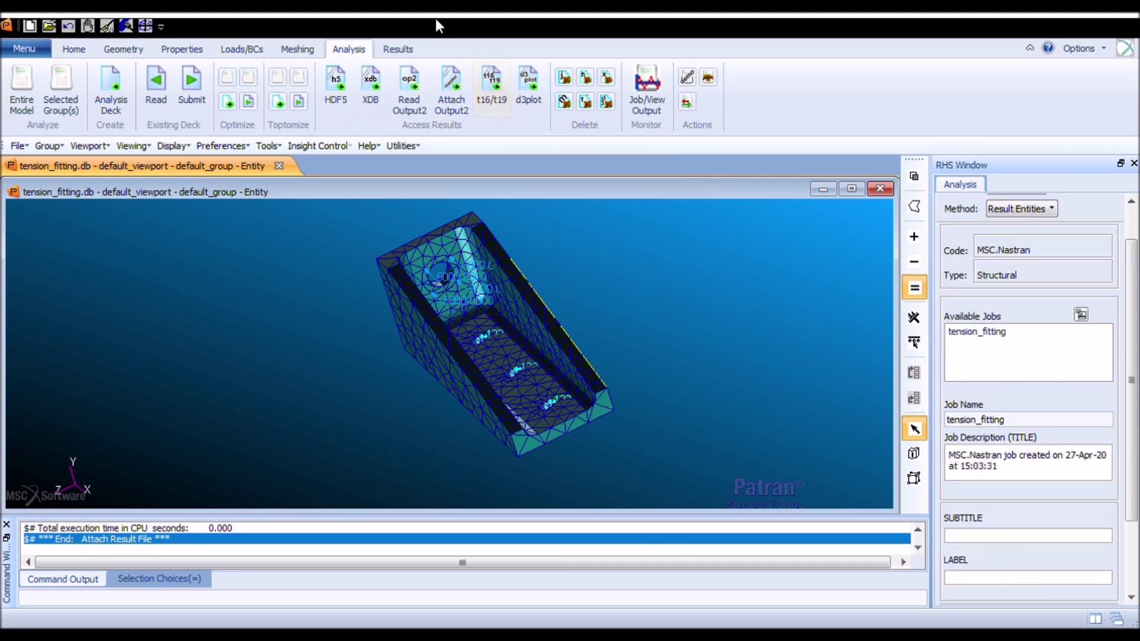
Create a deformation plot of the Displacements, Translational result for the Default static subcase.
left_click(400, 55)
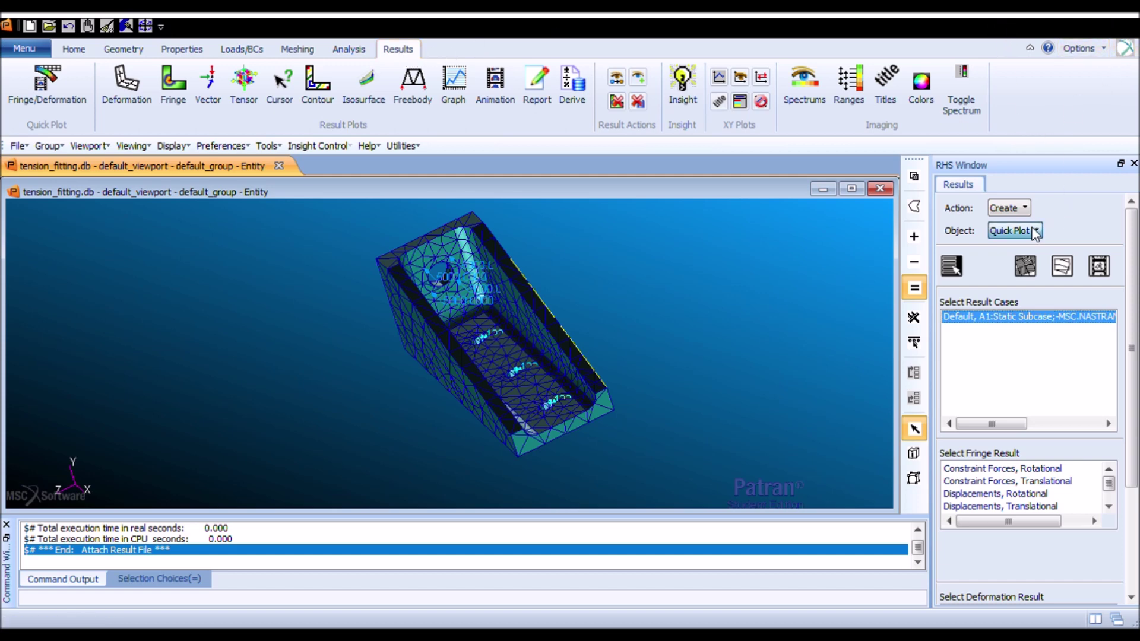
scroll(1053, 273, "down", 4)
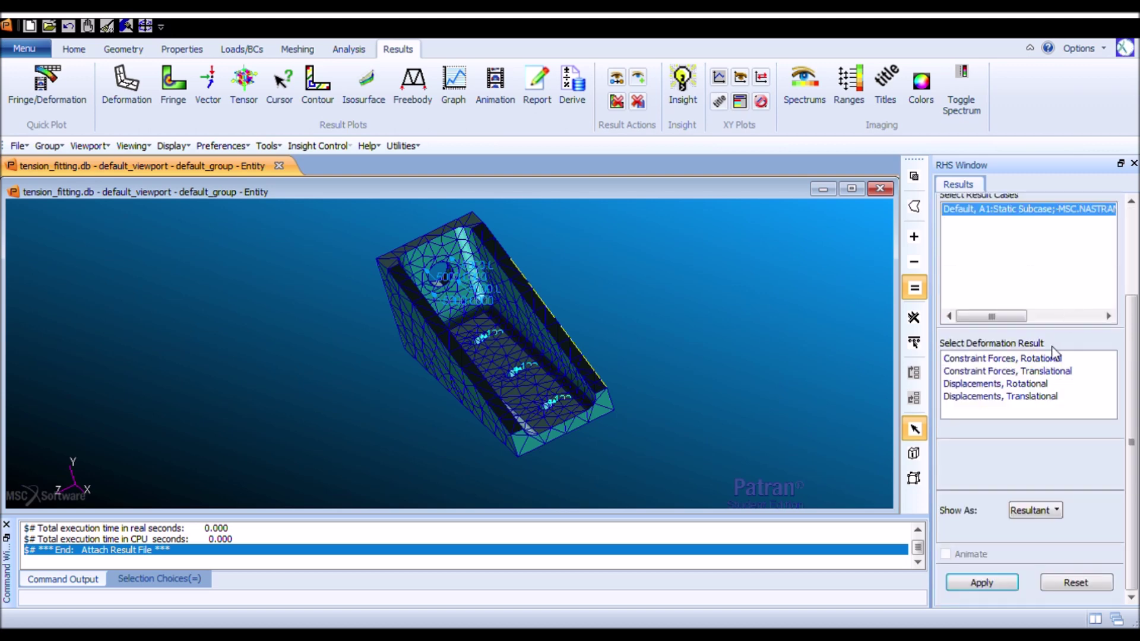
left_click(1031, 396)
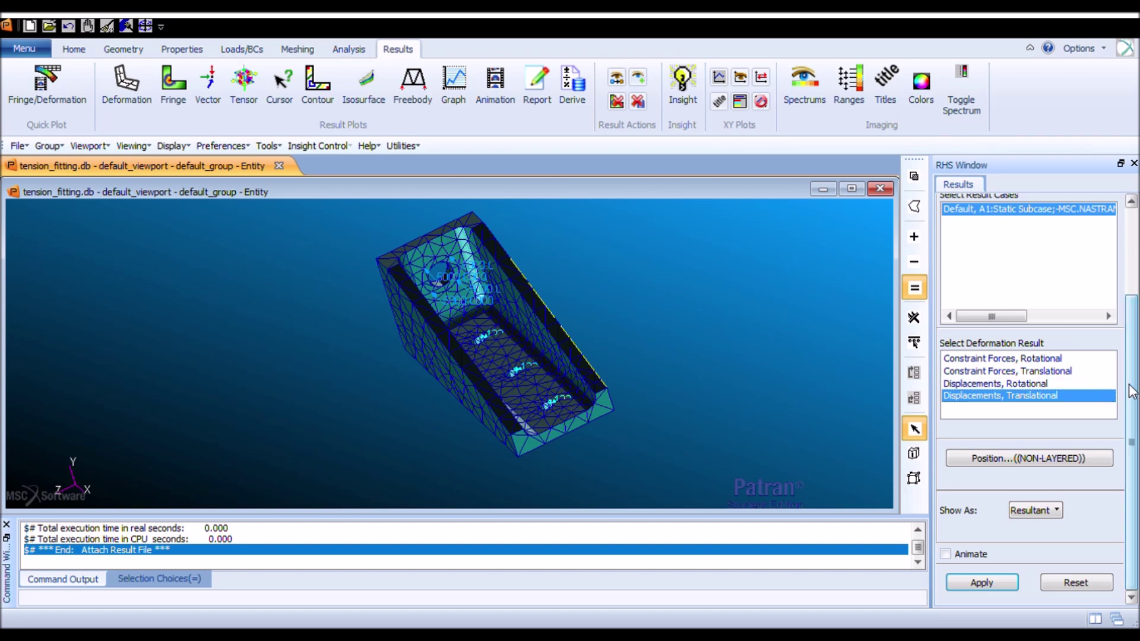
left_click(985, 583)
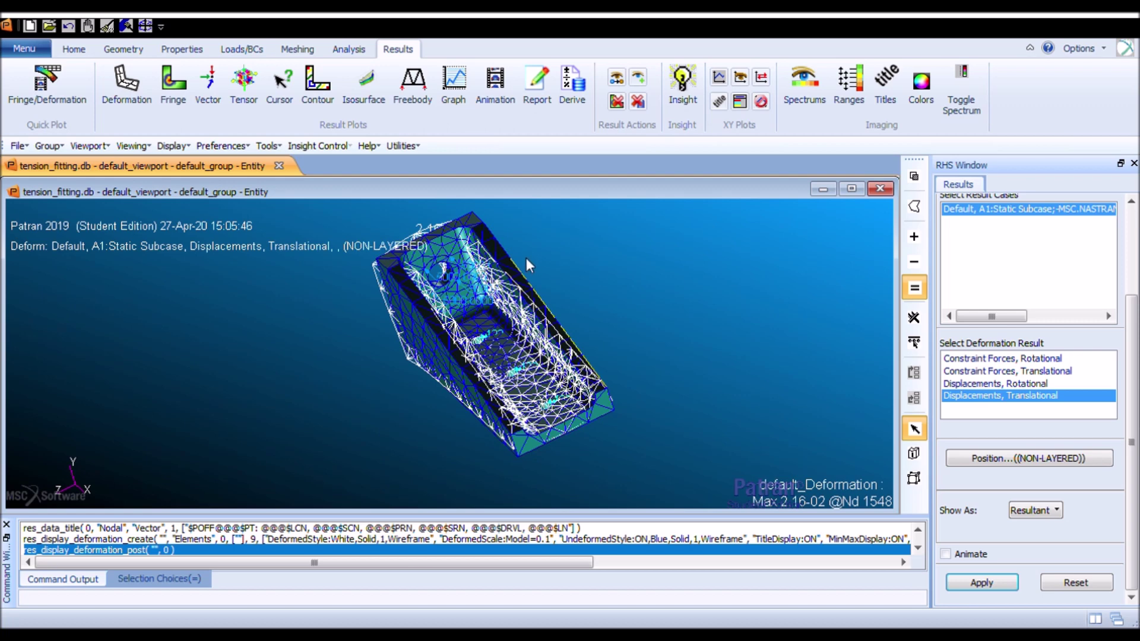
Erase all posted geometry from the viewport, keeping the finite element model displayed.
scroll(1134, 371, "up", 1)
scroll(1135, 371, "up", 3)
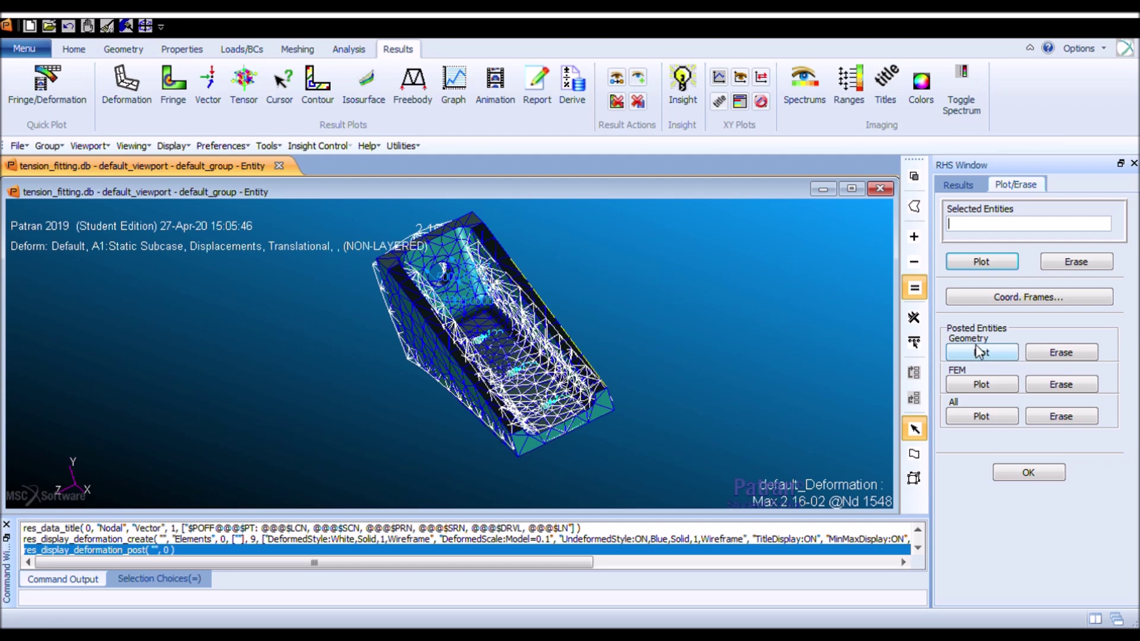
left_click(1078, 353)
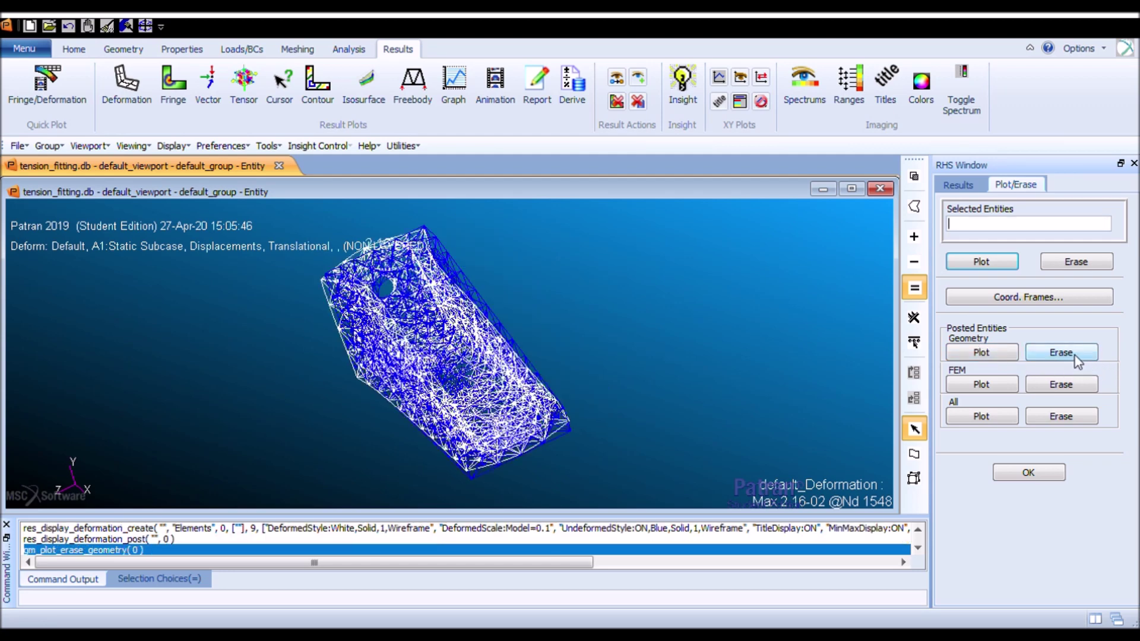
left_click(1042, 474)
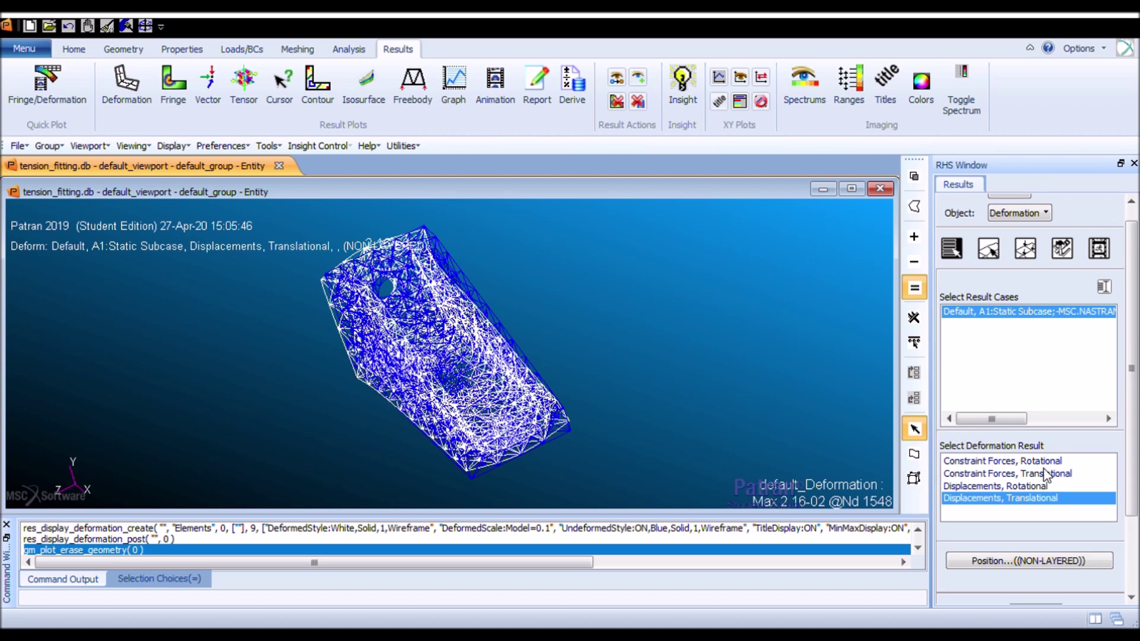
Turn off the undeformed shape in the deformation display attributes and replot the deformation.
left_click(1027, 252)
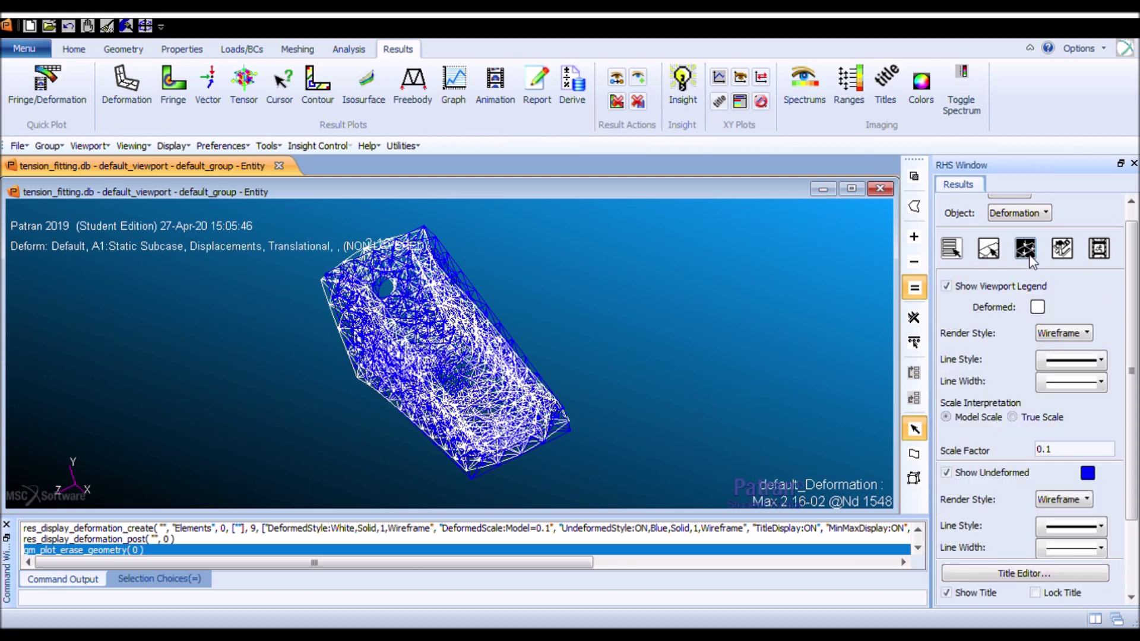
scroll(1122, 392, "down", 1)
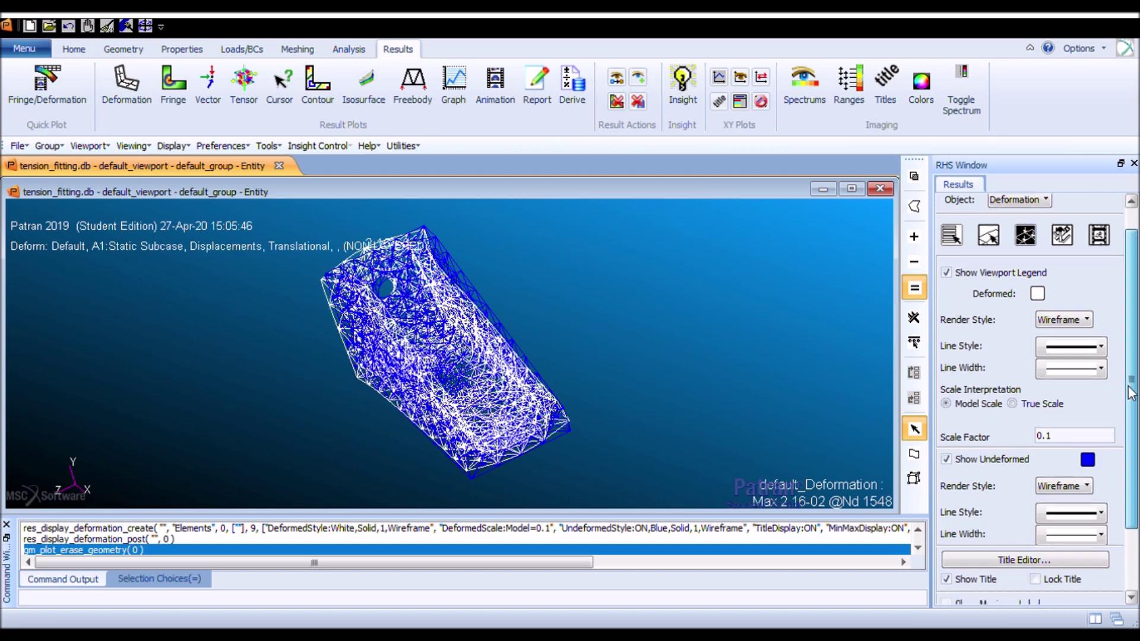
left_click(950, 459)
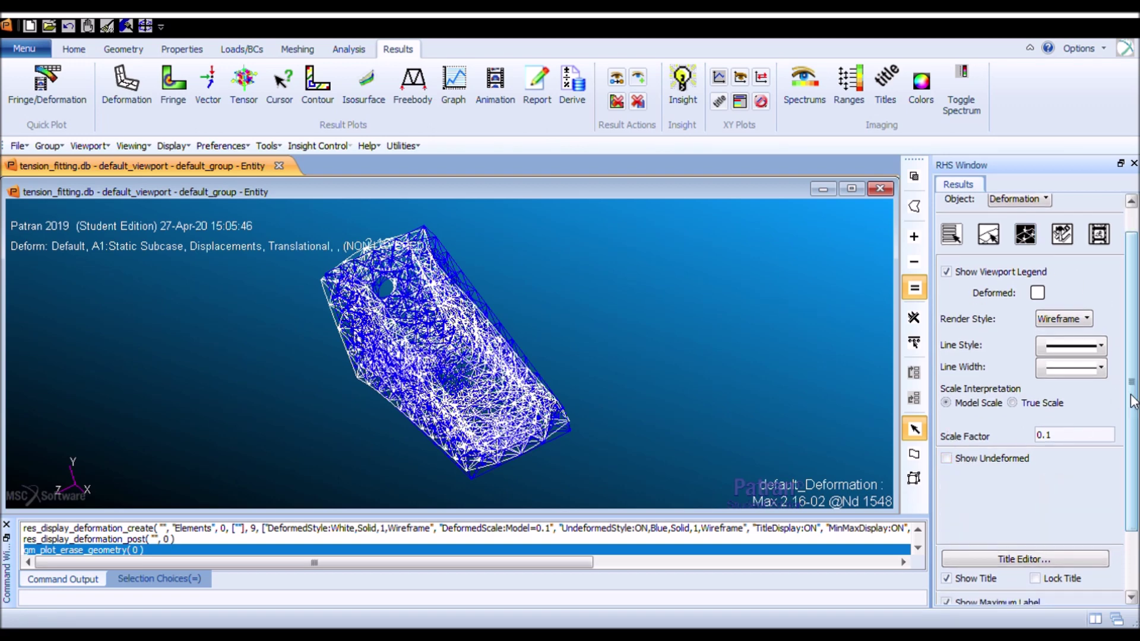
left_click_drag(1131, 379, 1131, 437)
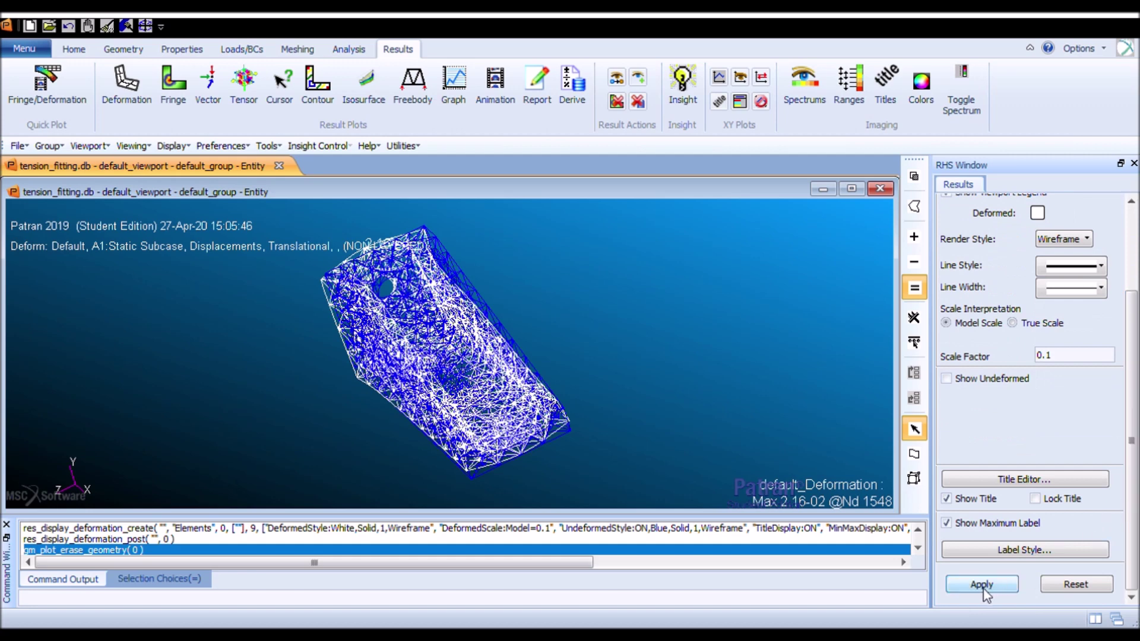
left_click(968, 584)
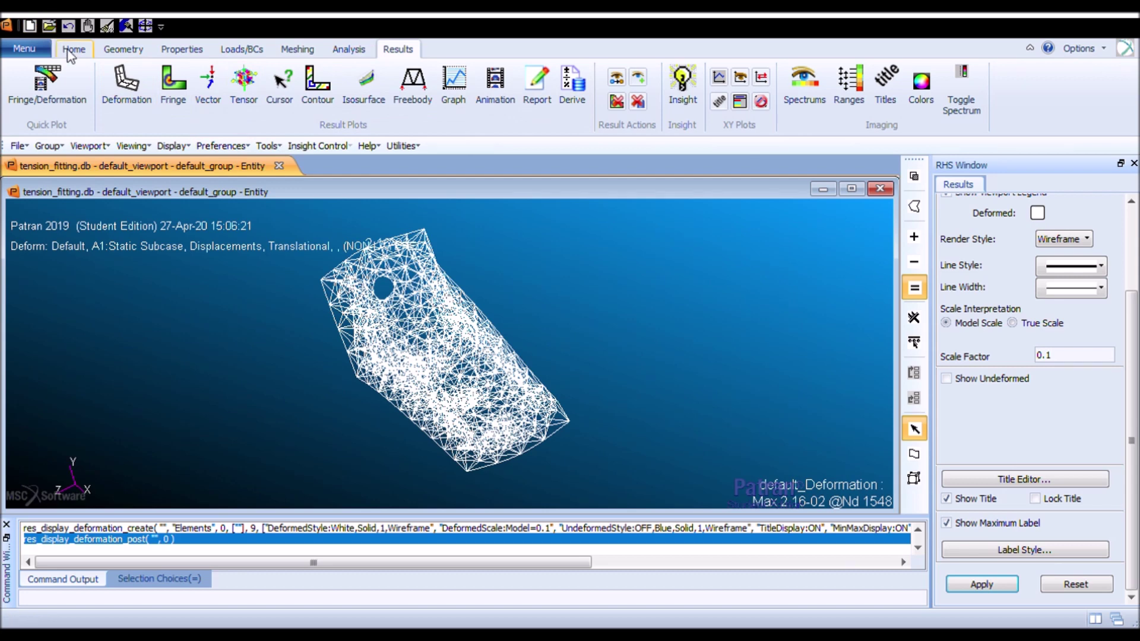
Set the deformed shape's render style to Shaded and replot the deformation.
left_click(1084, 313)
left_click(989, 587)
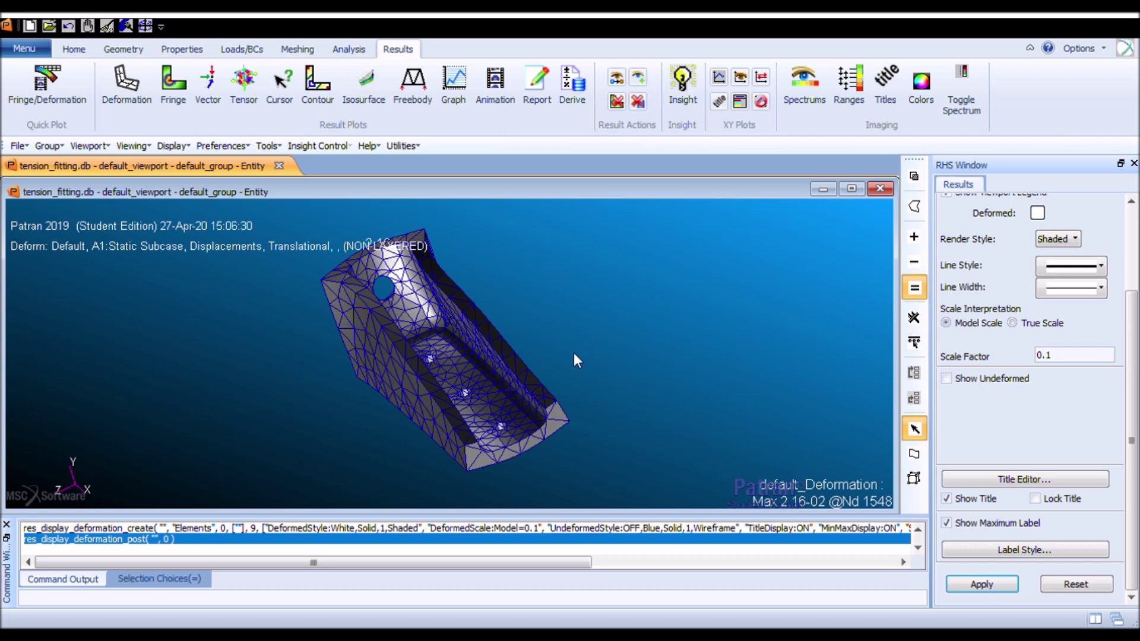
mouse_move(582, 347)
middle_mouse_down()
mouse_move(613, 341)
mouse_move(582, 372)
mouse_move(602, 379)
middle_mouse_up()
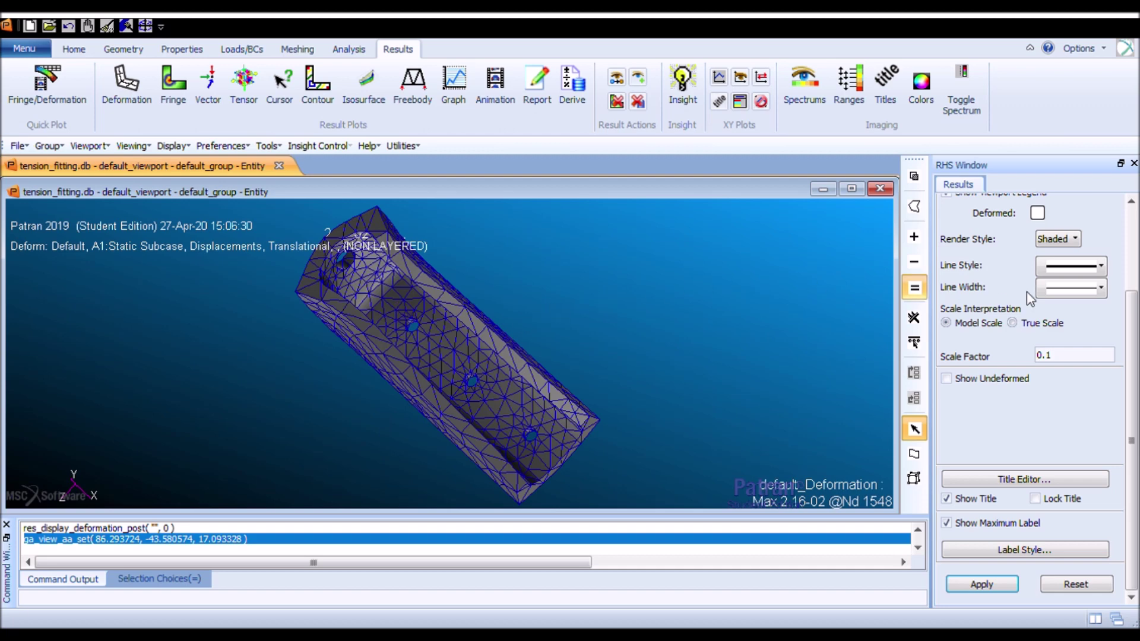
Set up a fringe plot of the Stress Tensor result with von Mises as the quantity.
scroll(1136, 234, "up", 3)
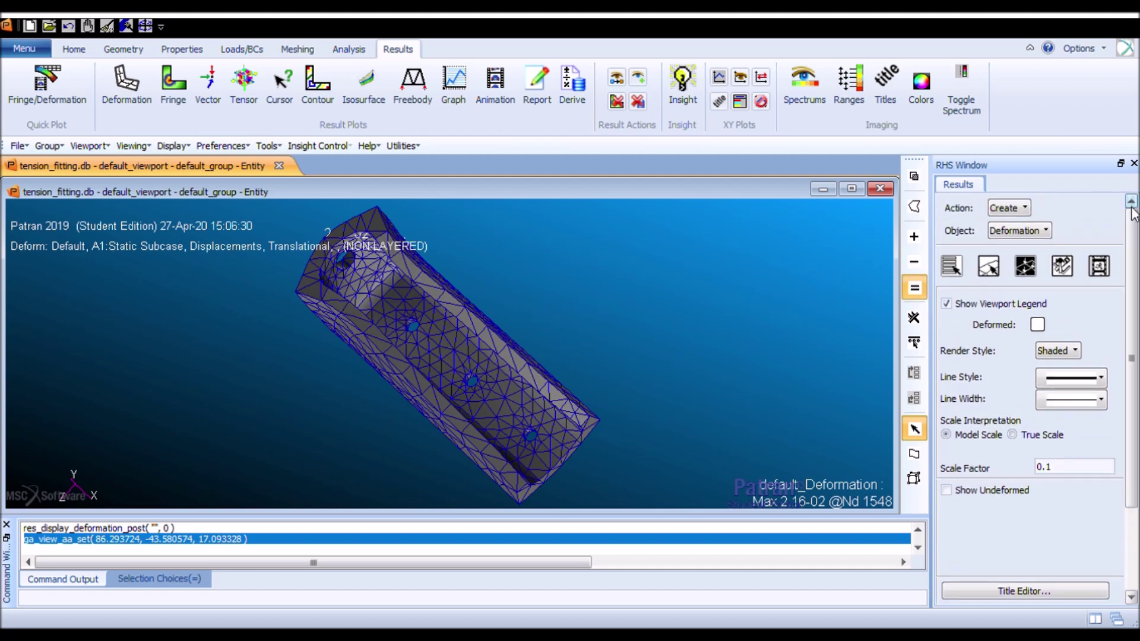
left_click(952, 268)
left_click(1016, 230)
left_click(1060, 289)
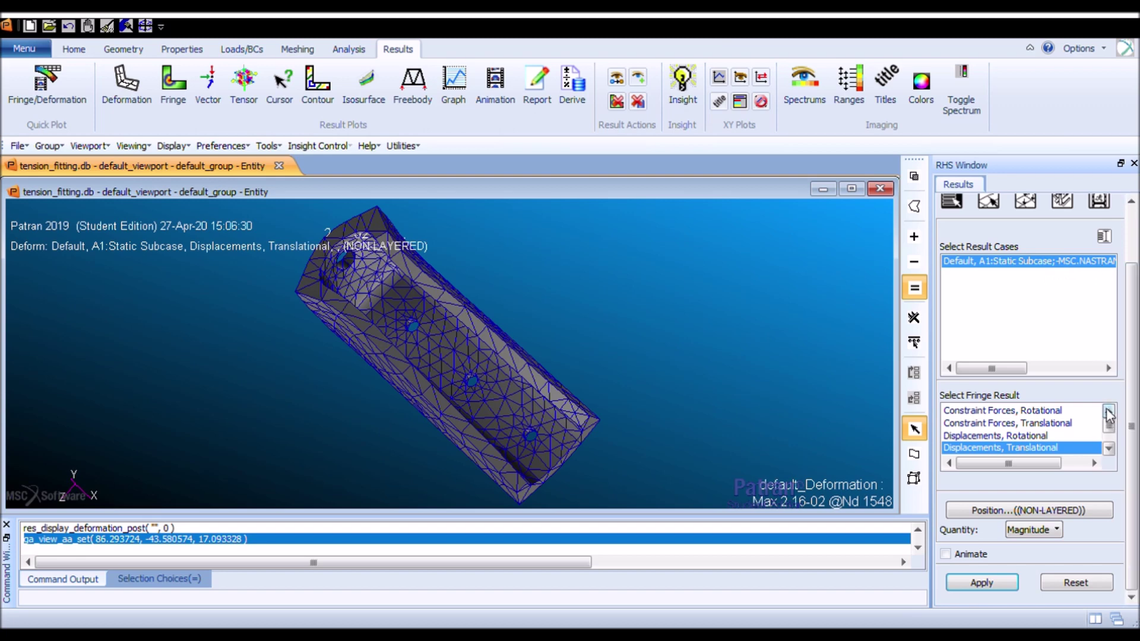
left_click_drag(1107, 424, 1107, 446)
left_click(1029, 448)
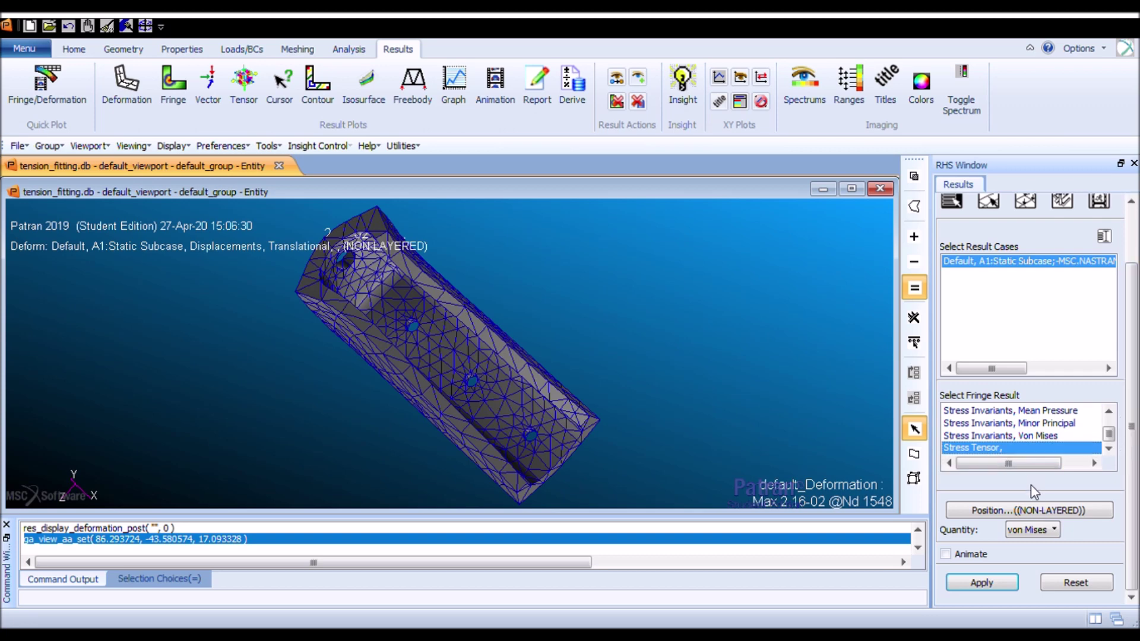
Set the fringe edge display to Element Edges and plot the von Mises stress fringe on the deformed shape.
left_click(1024, 201)
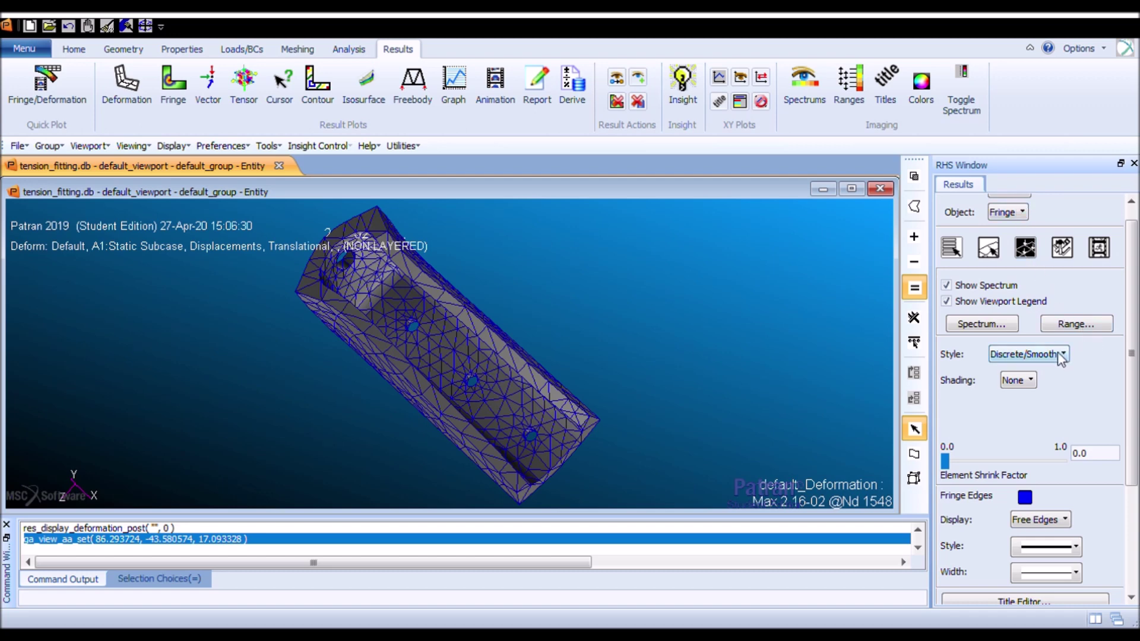
scroll(1062, 404, "down", 3)
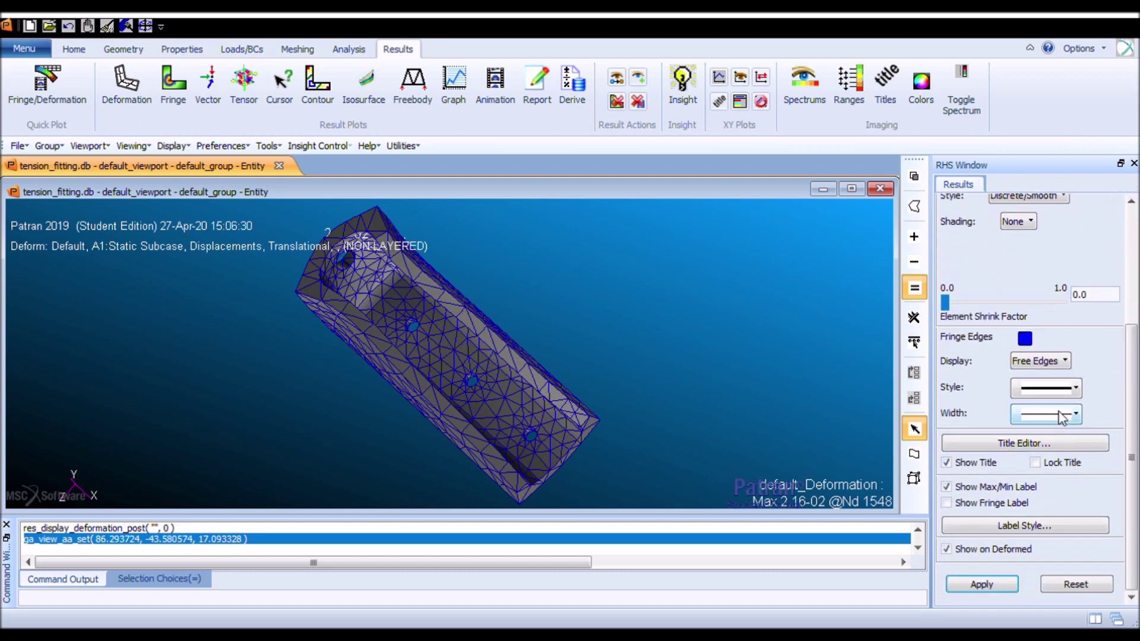
left_click(1040, 360)
left_click(1043, 387)
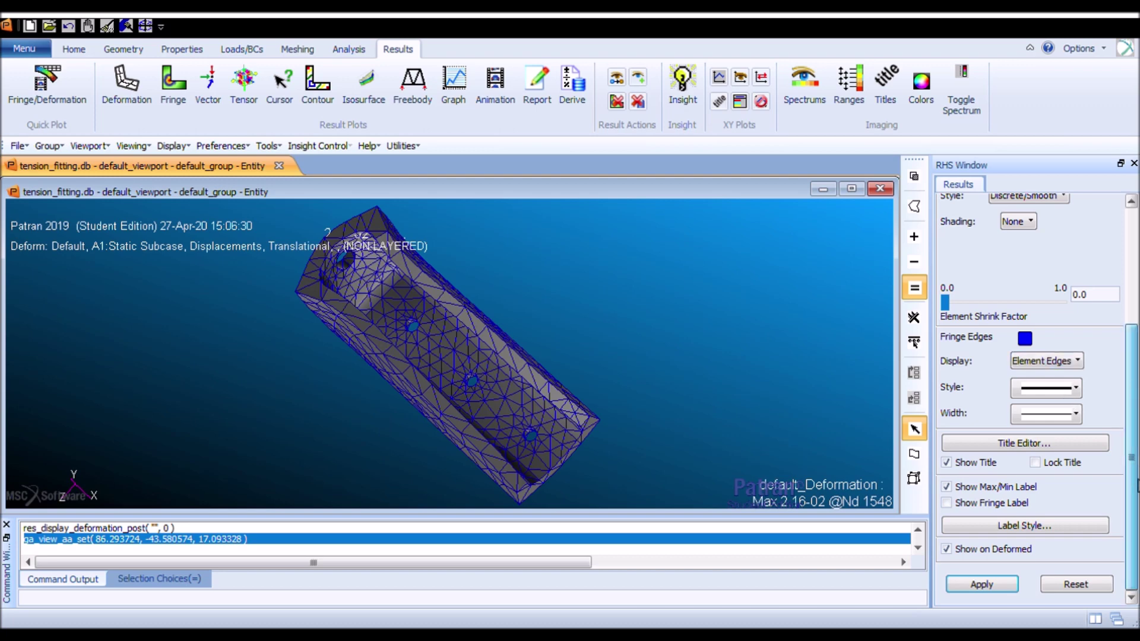
left_click(1000, 589)
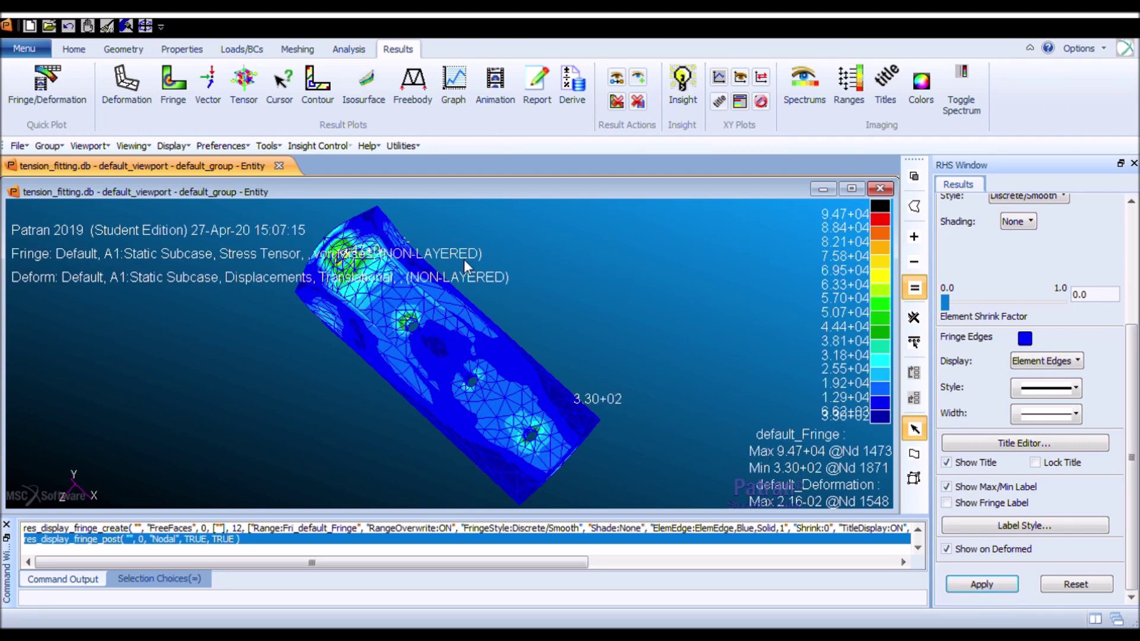
middle_click_drag(512, 277, 533, 250)
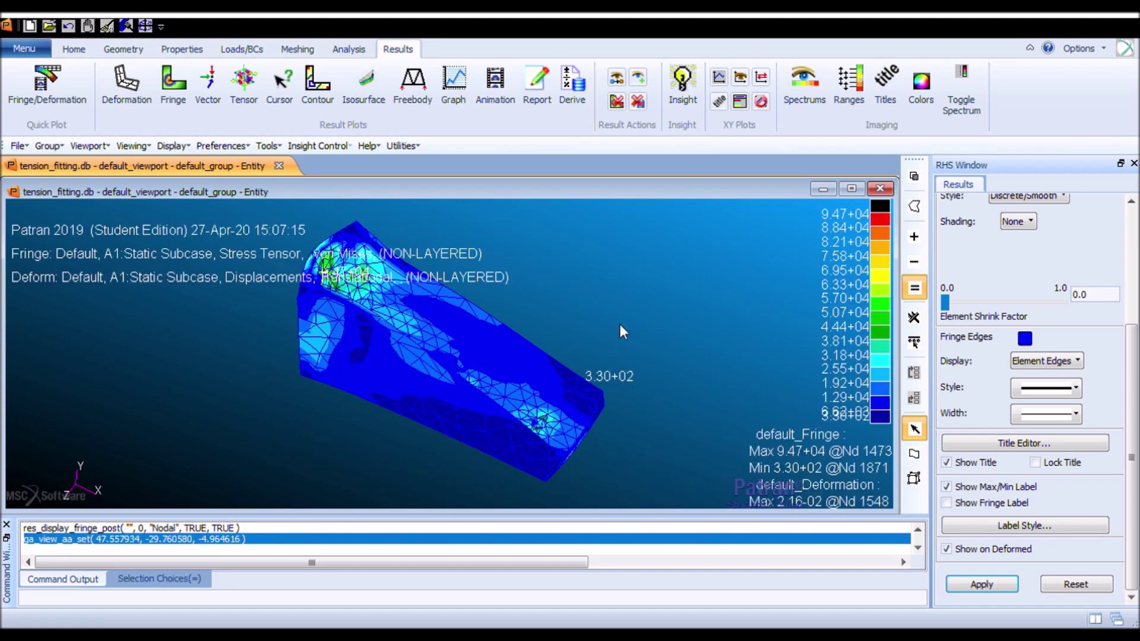